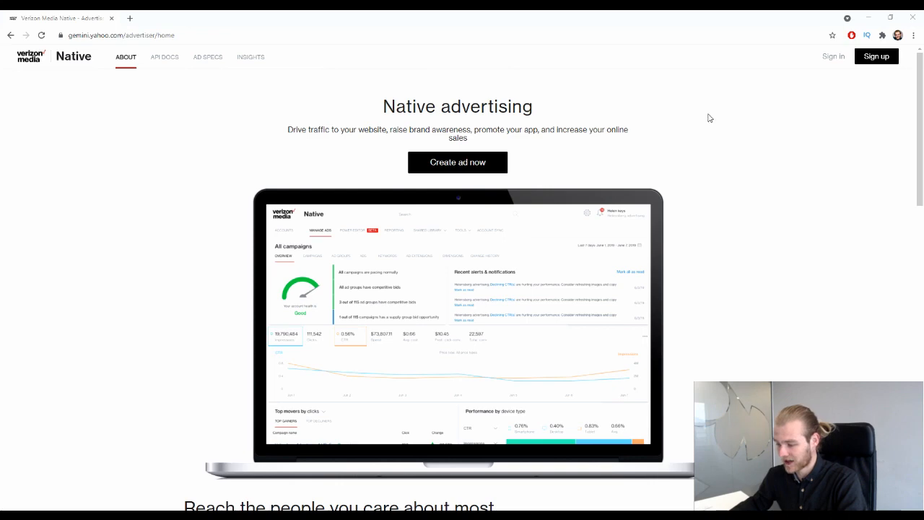
Scroll the Native home page, highlighting the 2 Billion, 1 Billion and 165 Billion statistics.
scroll(710, 117, "down", 3)
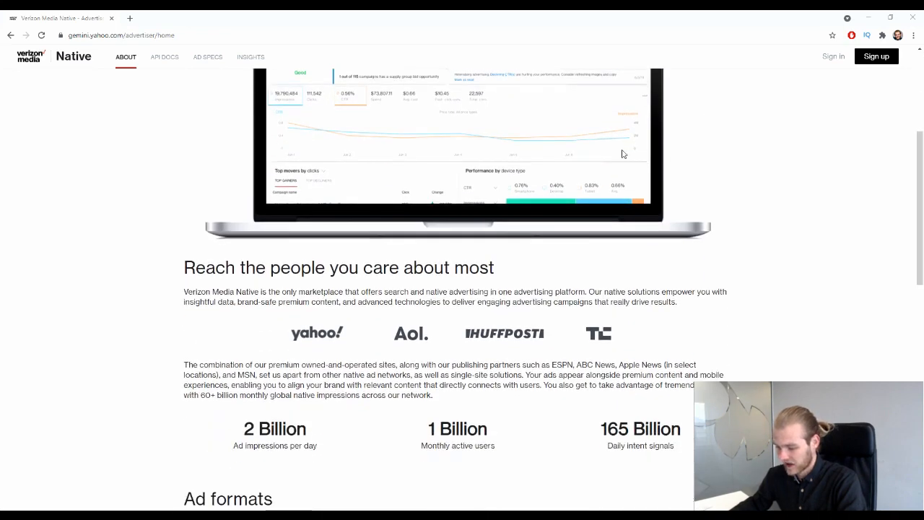
scroll(475, 265, "down", 3)
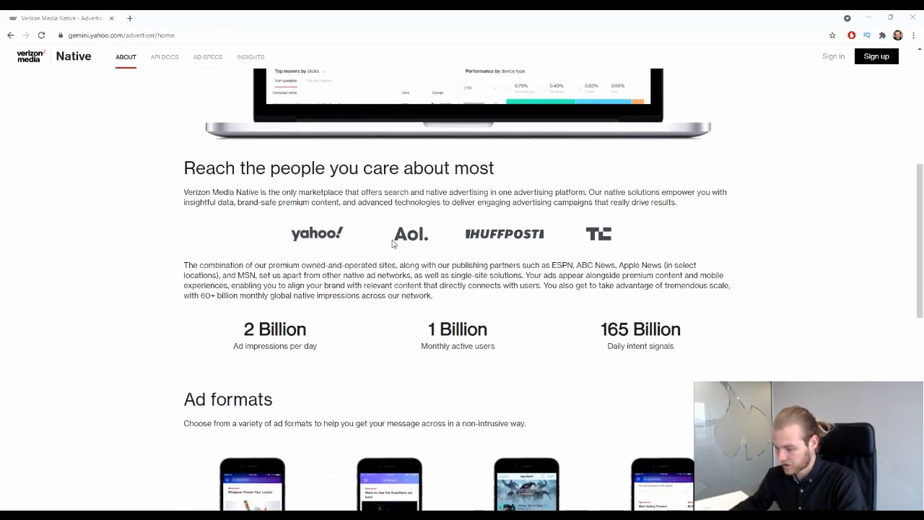
scroll(415, 287, "down", 1)
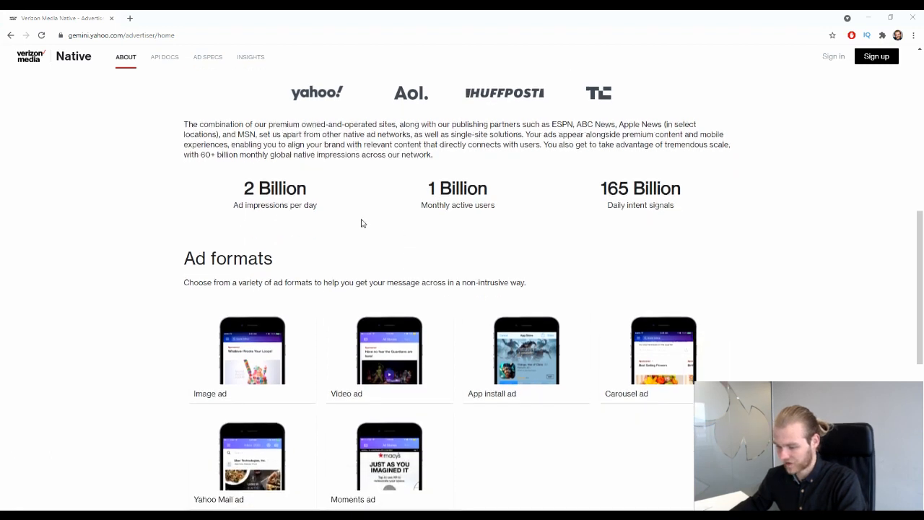
left_click_drag(238, 189, 327, 196)
left_click(340, 206)
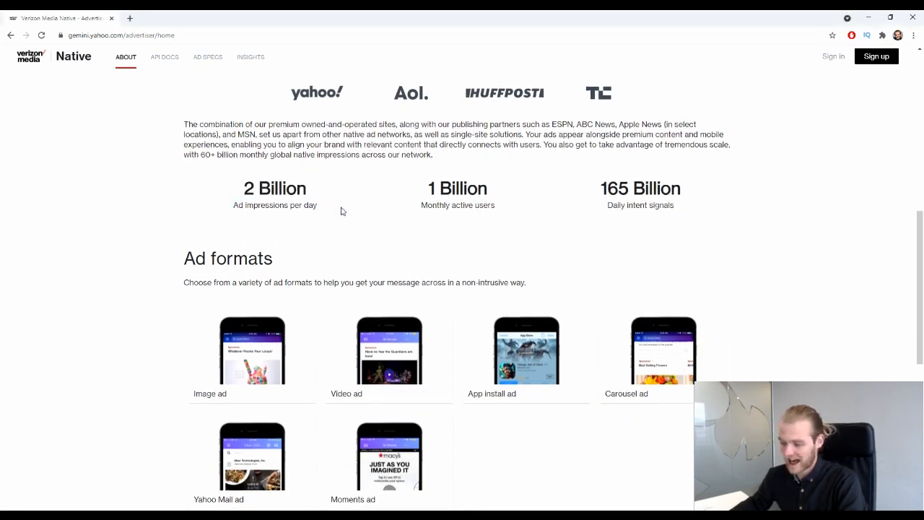
left_click_drag(422, 189, 513, 187)
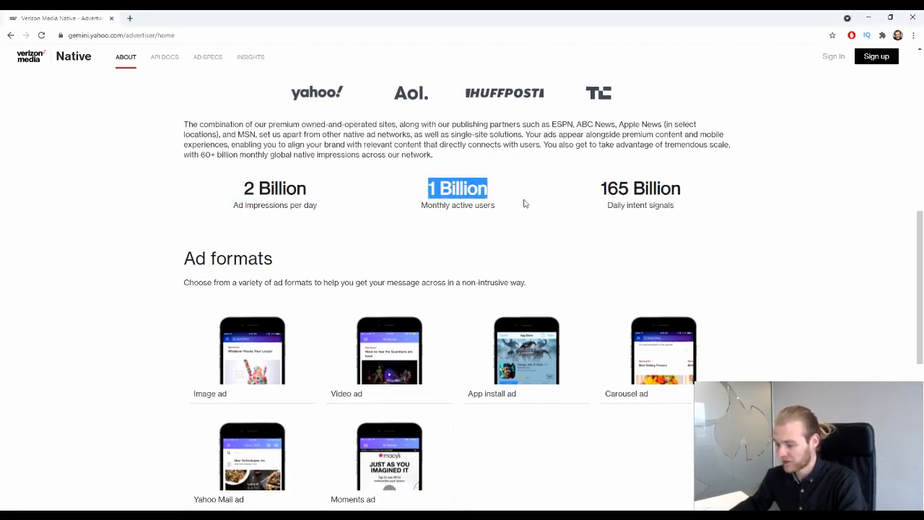
left_click(525, 204)
left_click_drag(599, 186, 667, 217)
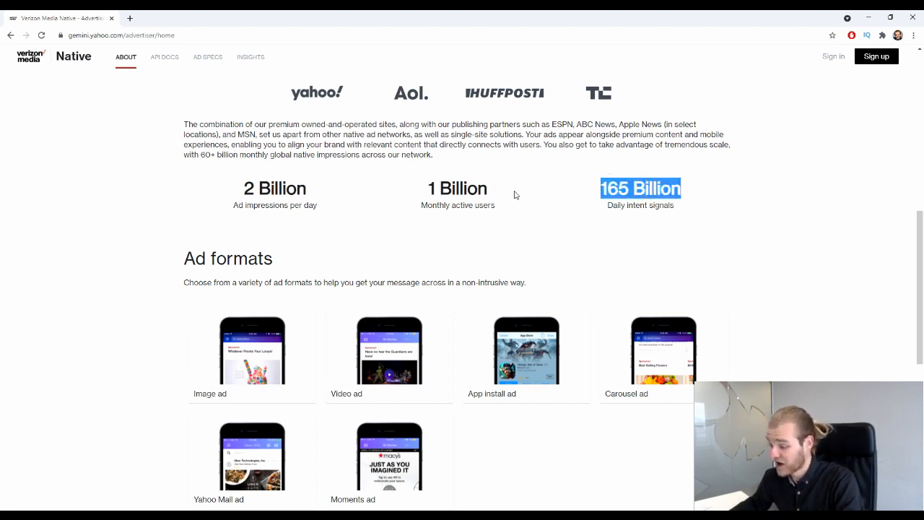
left_click(489, 196)
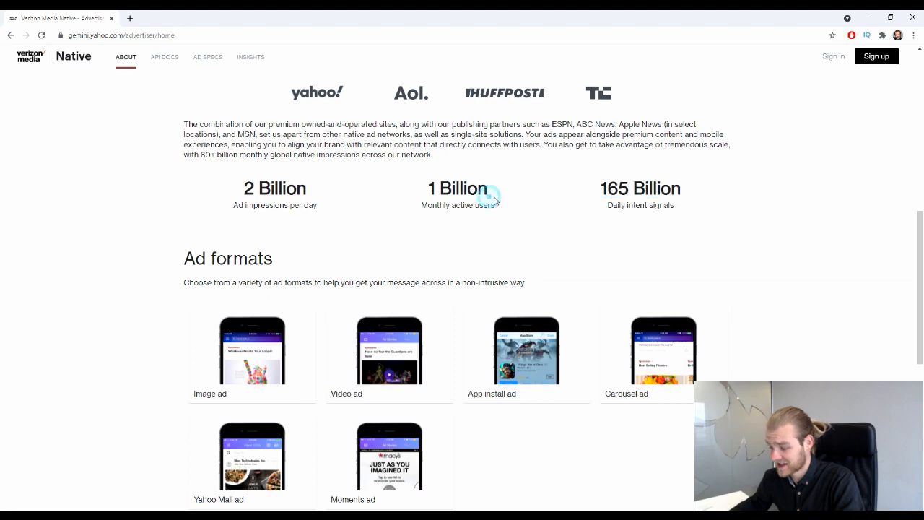
scroll(483, 205, "down", 1)
scroll(483, 205, "down", 1)
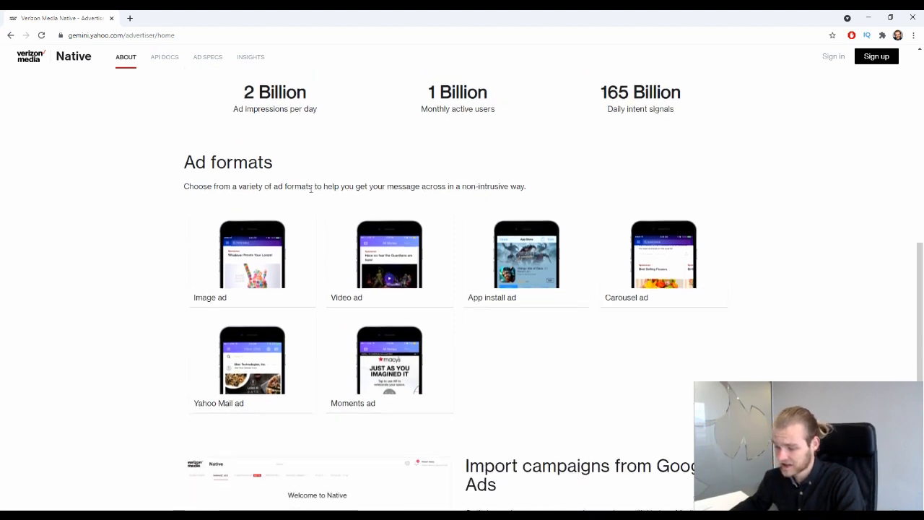
scroll(231, 193, "down", 1)
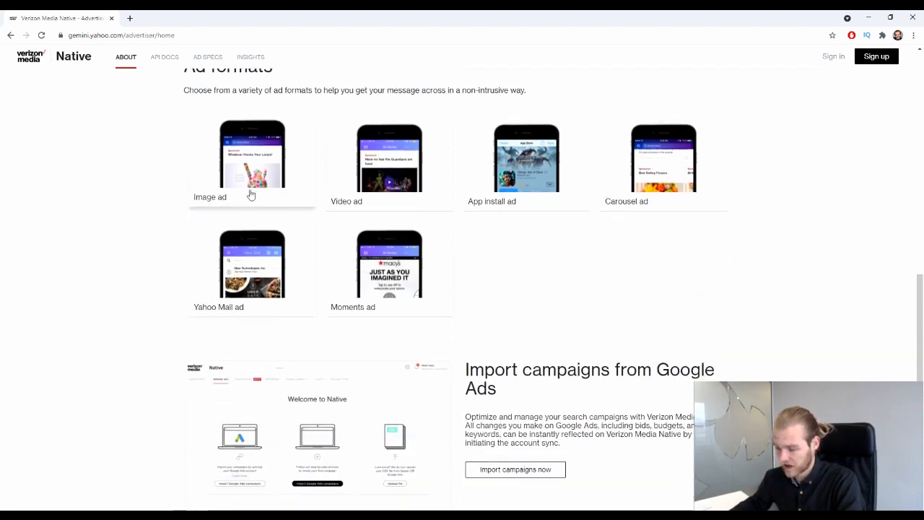
scroll(447, 173, "up", 1)
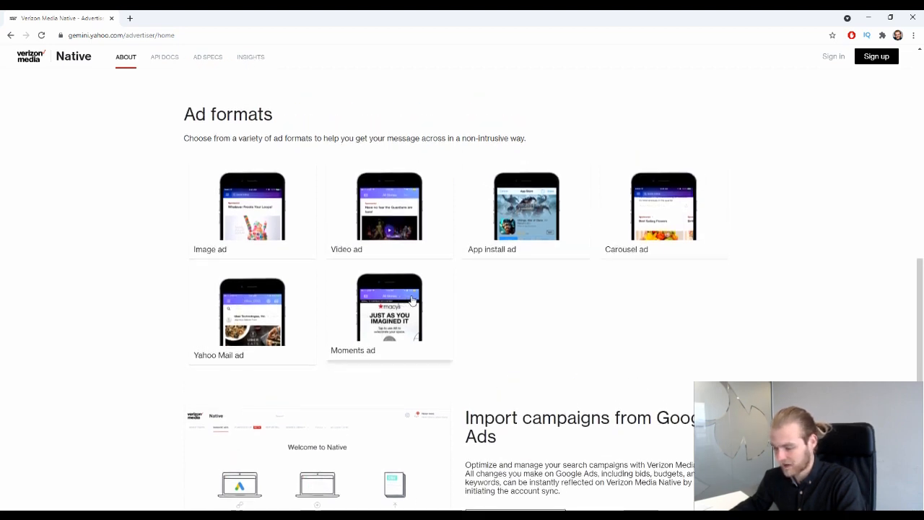
scroll(531, 258, "down", 1)
scroll(531, 258, "down", 1)
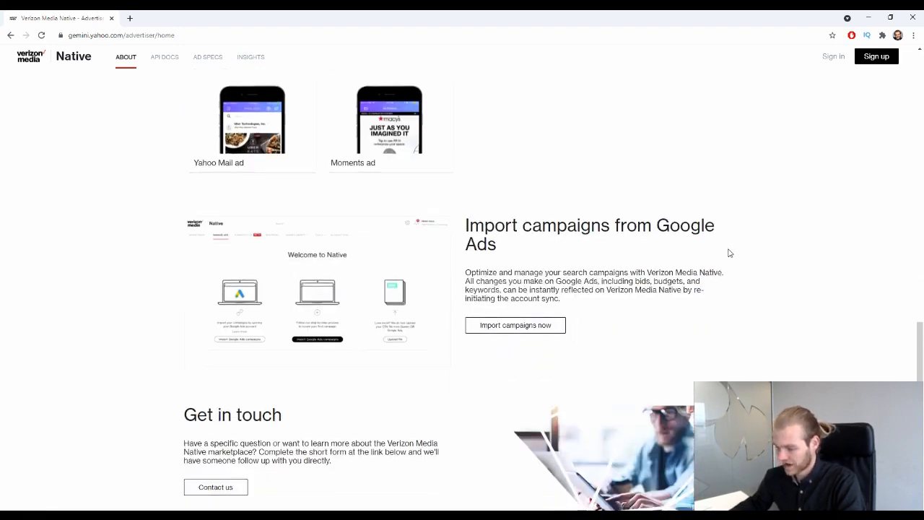
scroll(473, 249, "down", 1)
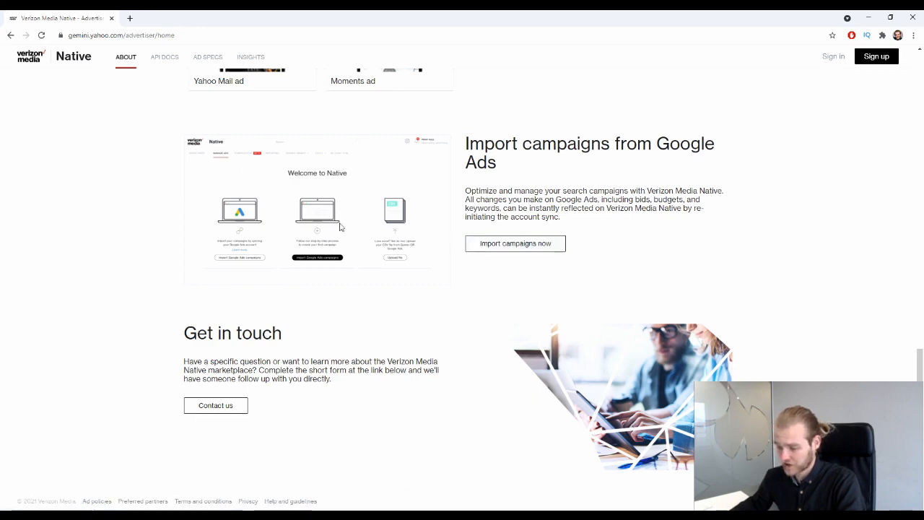
scroll(597, 363, "up", 12)
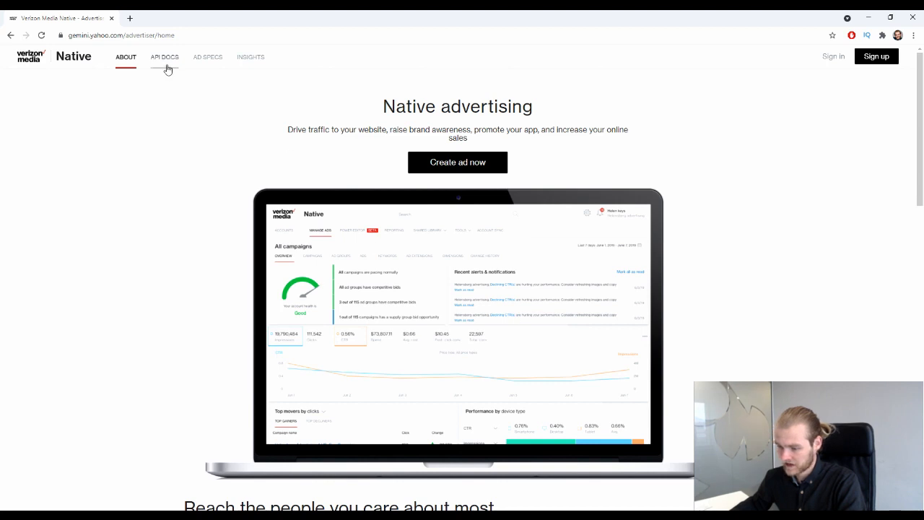
Open the Verizon Media advertising page in a new tab and scroll to Smart ad solutions.
left_click(252, 61)
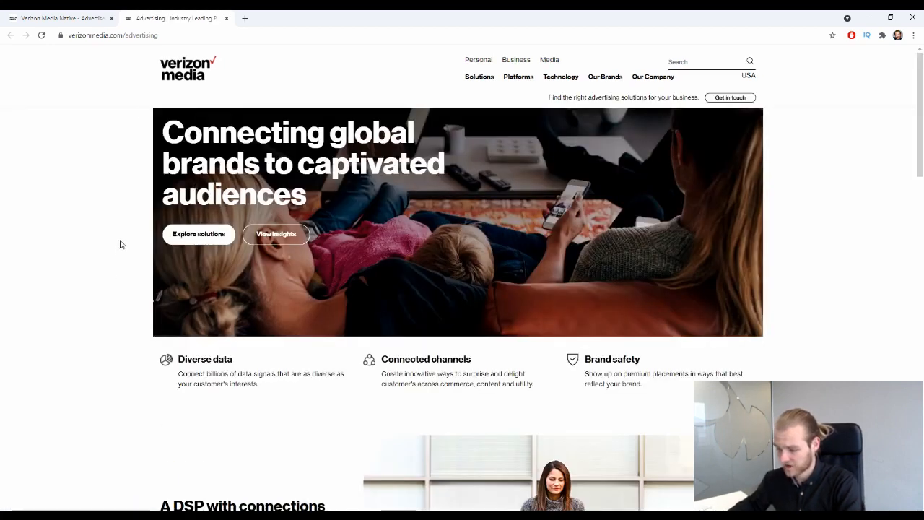
scroll(120, 244, "down", 5)
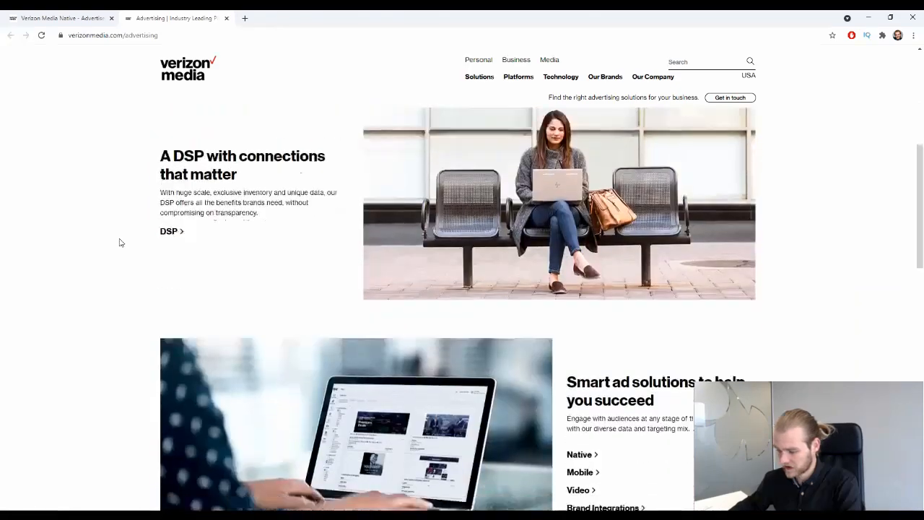
scroll(120, 244, "down", 4)
scroll(121, 244, "up", 3)
scroll(843, 281, "down", 1)
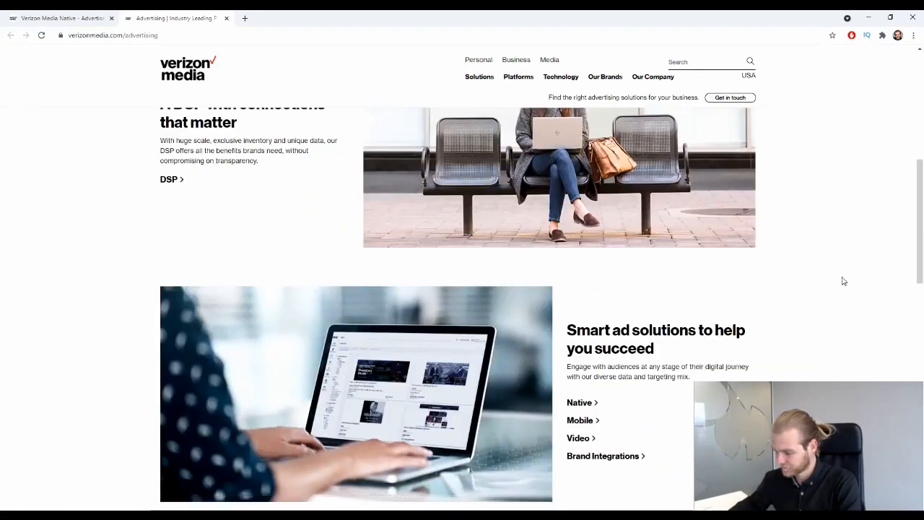
scroll(706, 314, "down", 1)
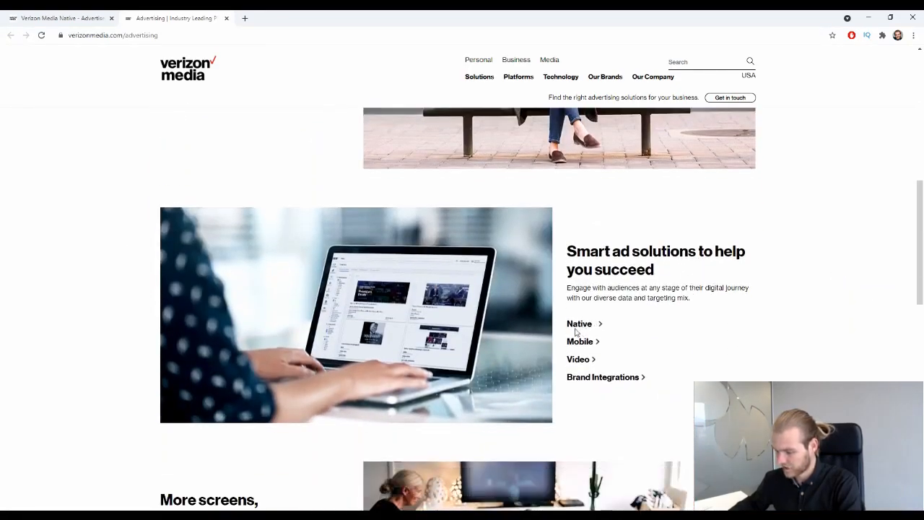
scroll(575, 330, "down", 1)
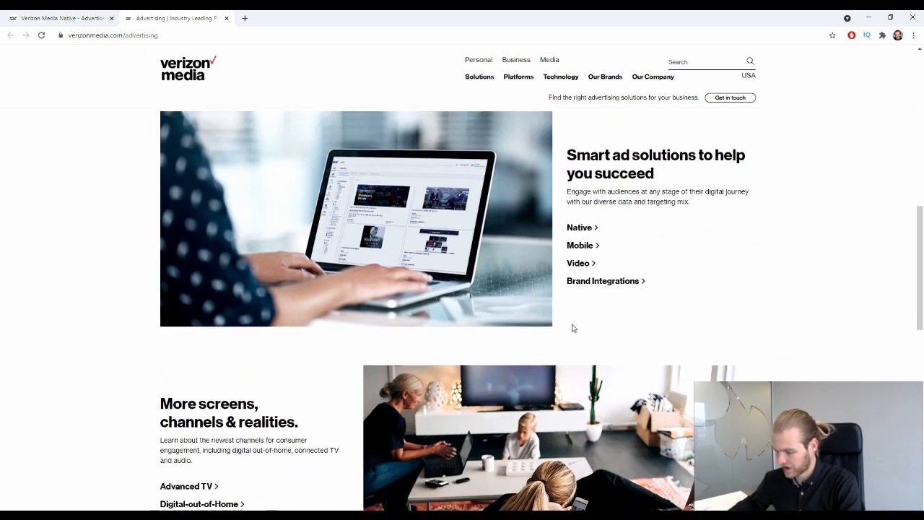
left_click_drag(599, 223, 601, 214)
Open the Native advertising solutions page and scroll through its content.
left_click(579, 229)
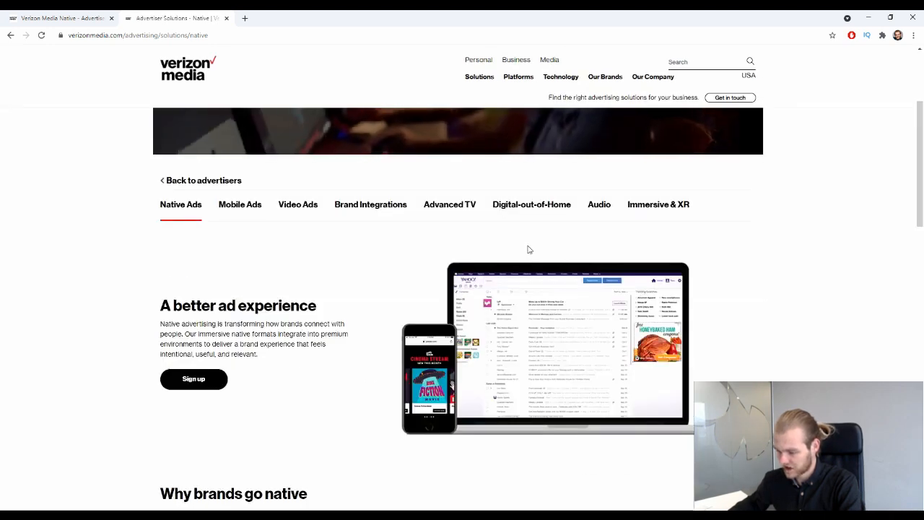
scroll(528, 248, "down", 2)
scroll(530, 245, "down", 5)
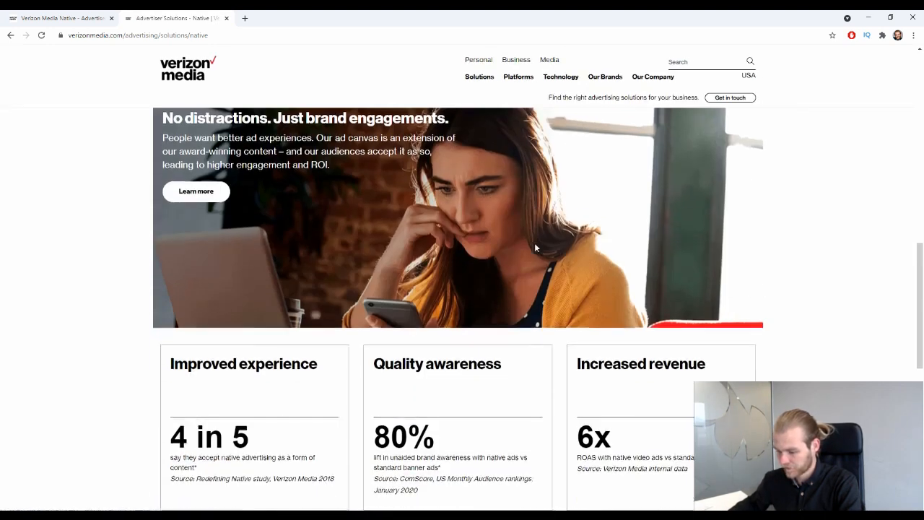
scroll(534, 245, "down", 3)
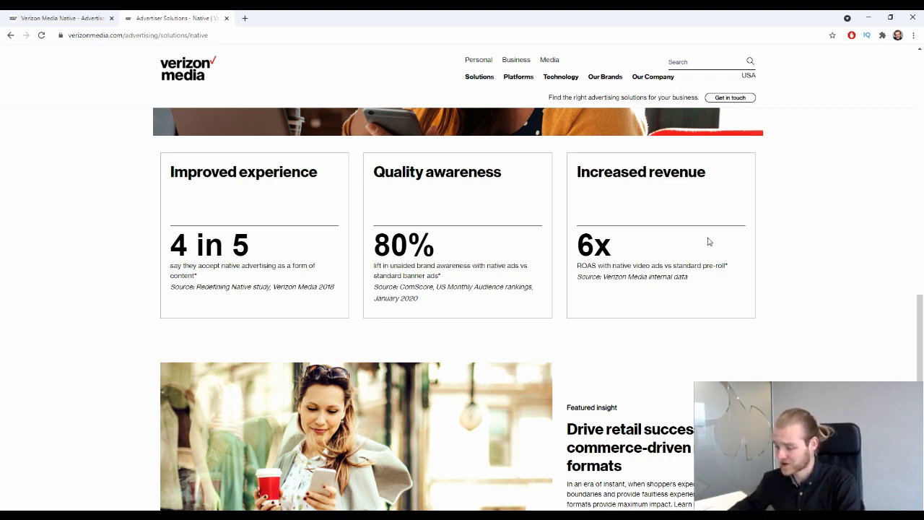
scroll(704, 240, "down", 2)
scroll(693, 237, "down", 3)
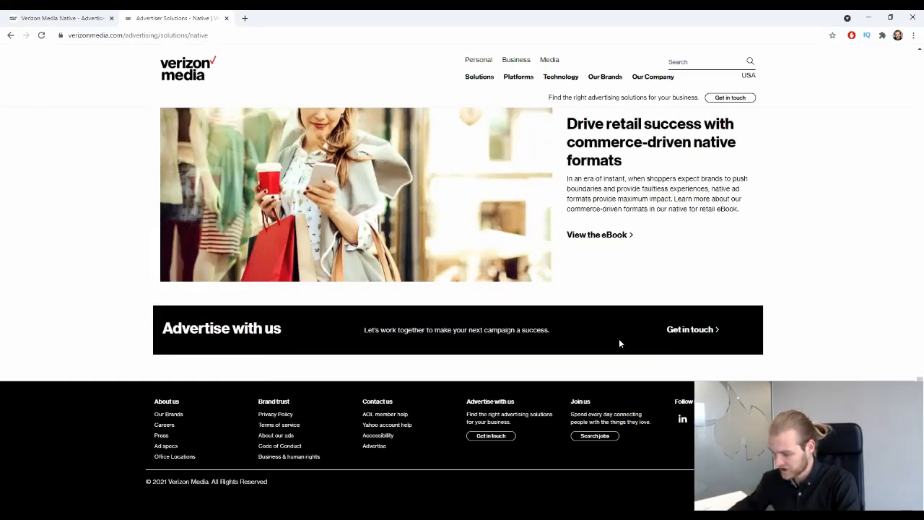
scroll(627, 340, "up", 15)
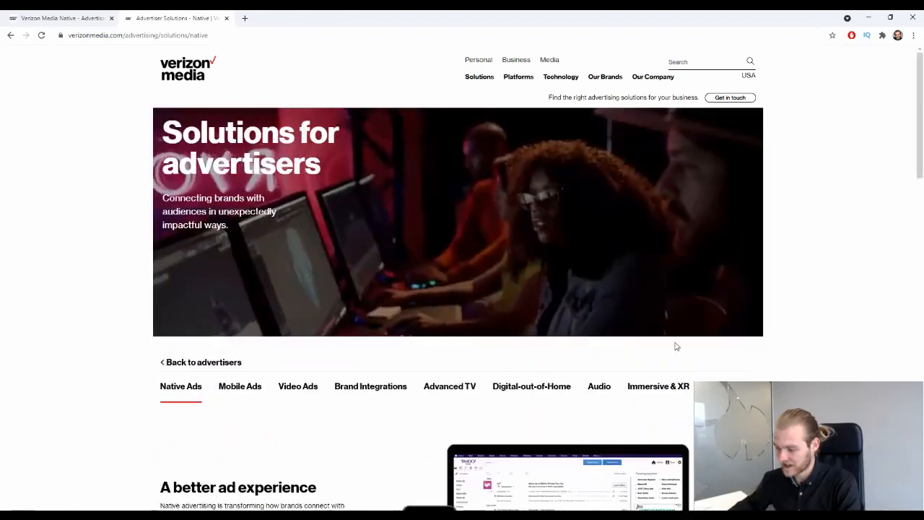
Return to the advertising page, skim it, then close that extra tab.
left_click(10, 38)
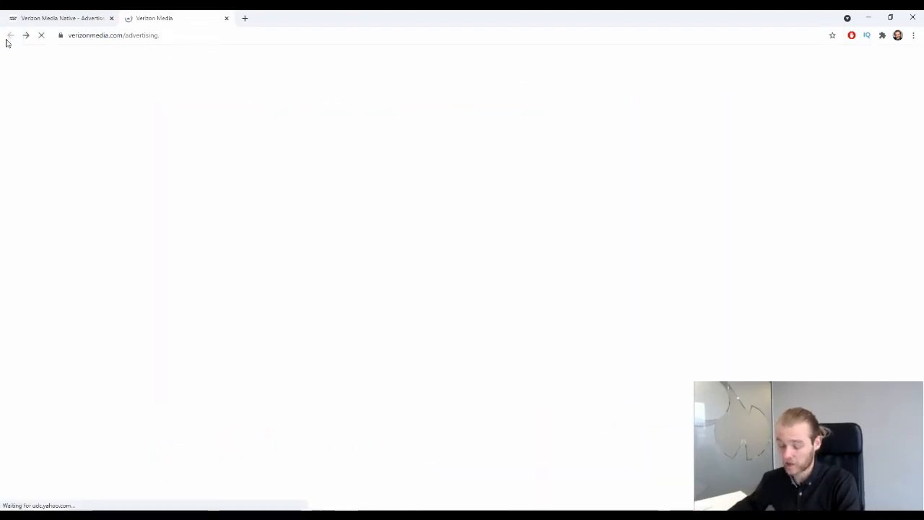
scroll(80, 239, "up", 10)
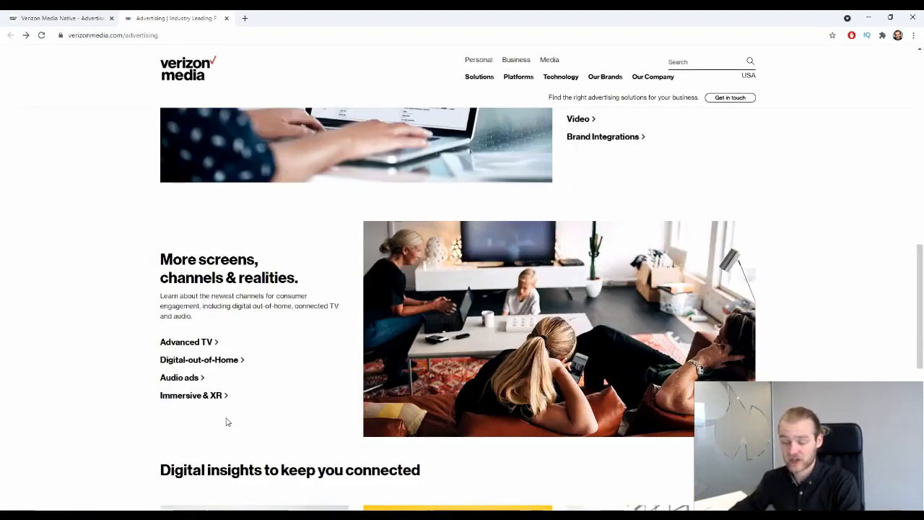
scroll(246, 401, "down", 2)
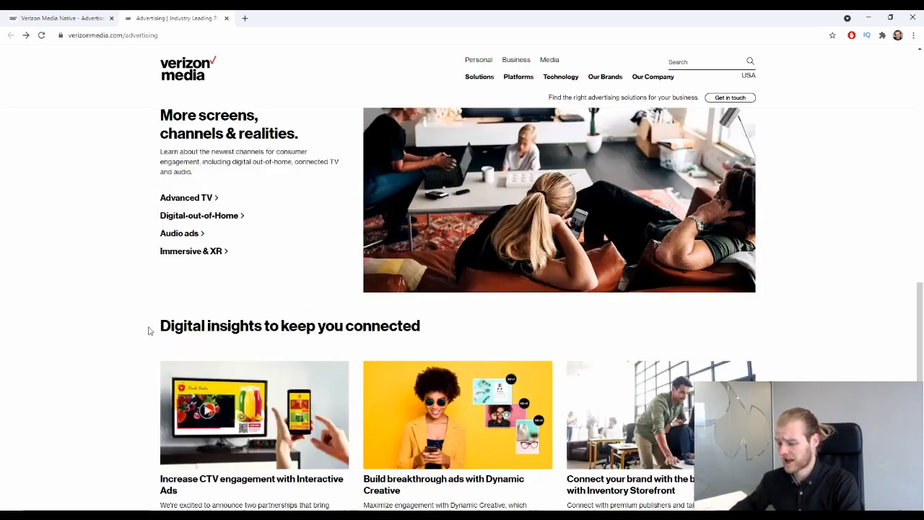
scroll(187, 344, "down", 5)
scroll(324, 264, "up", 7)
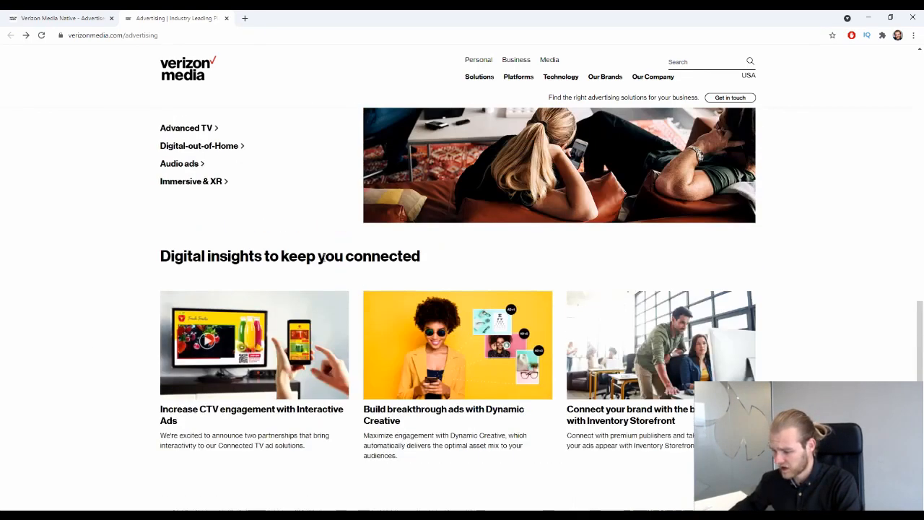
scroll(275, 440, "up", 10)
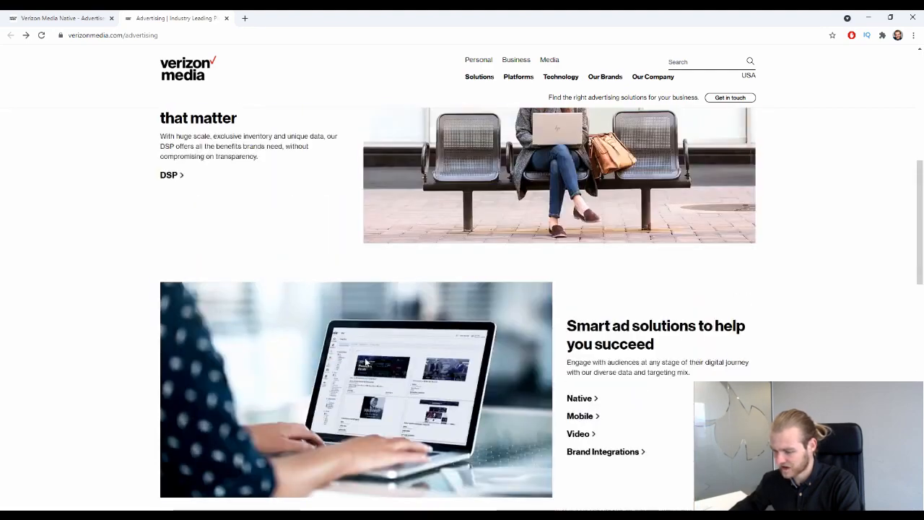
scroll(361, 356, "down", 5)
scroll(361, 356, "up", 5)
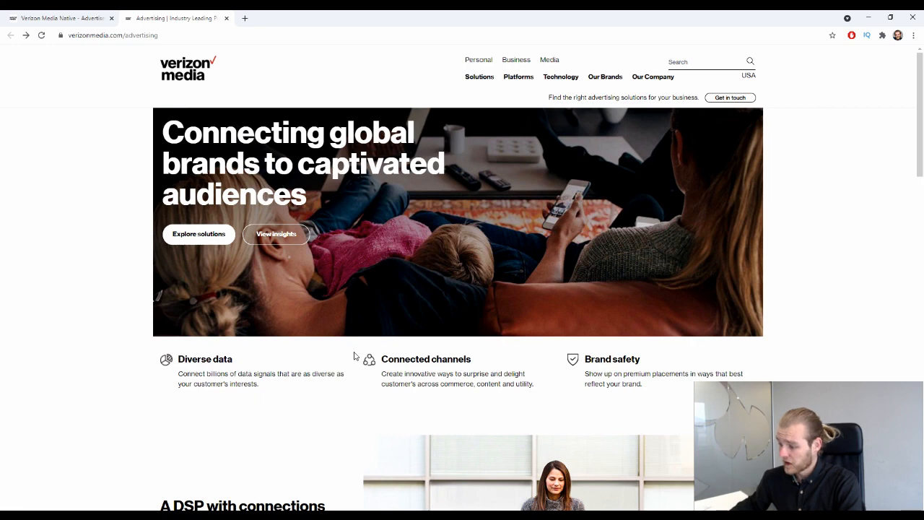
left_click(226, 18)
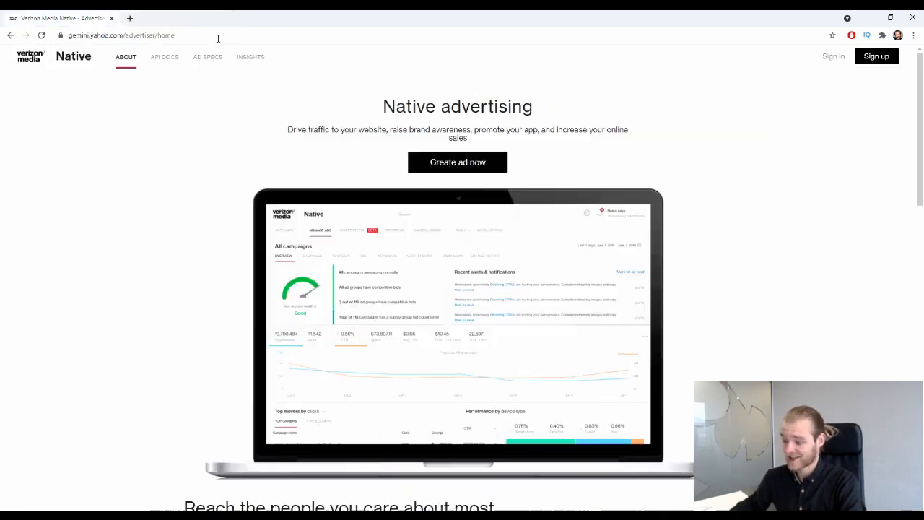
Sign in with the saved advertiser account and its password, retrying after the unreachable-page error.
left_click(834, 57)
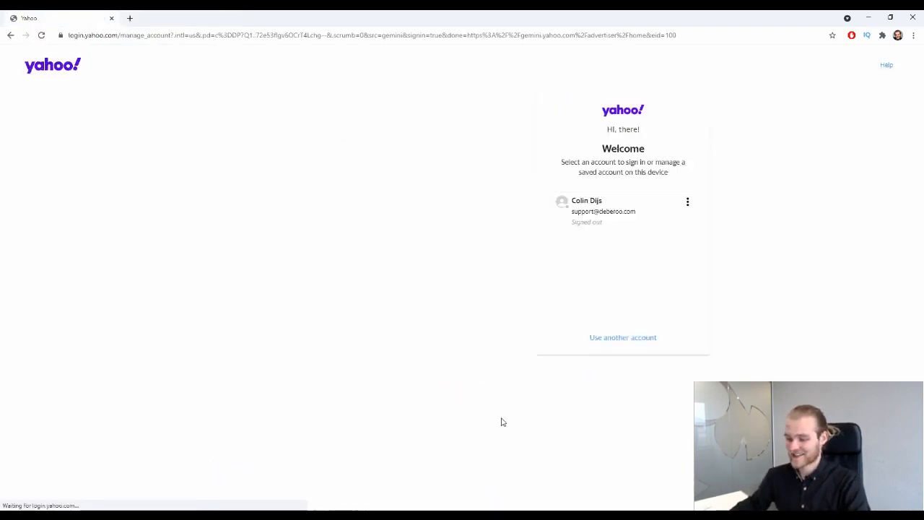
left_click(600, 210)
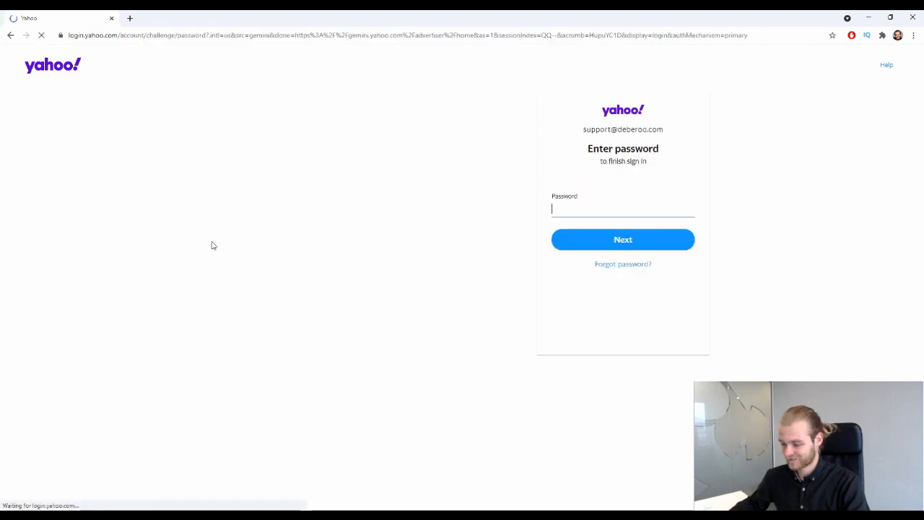
type("••••••")
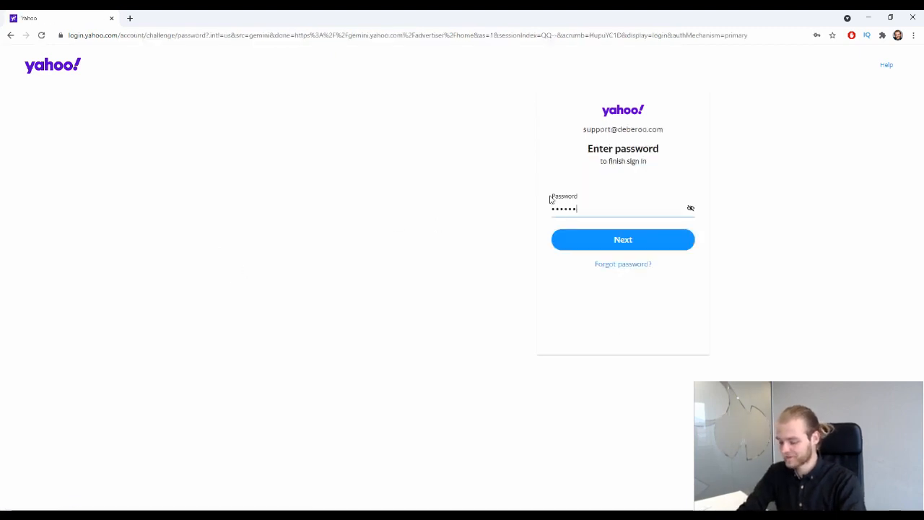
key("Return")
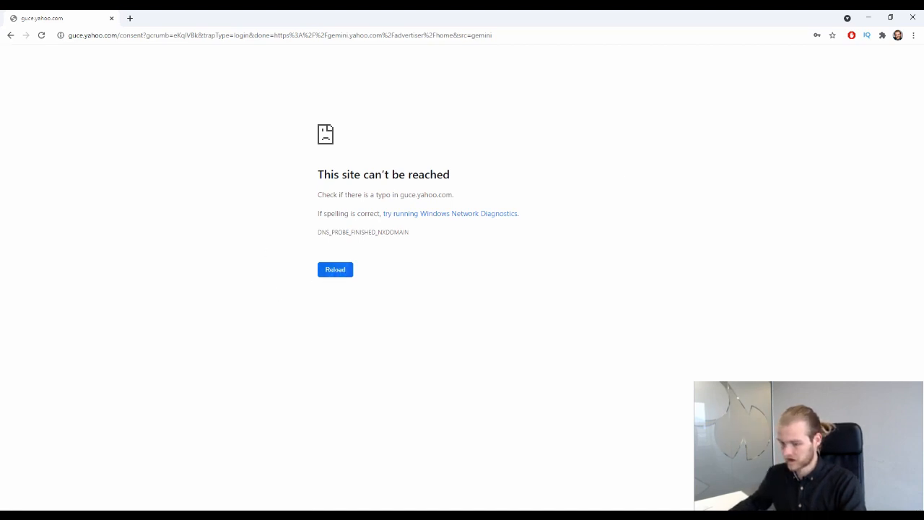
left_click(10, 35)
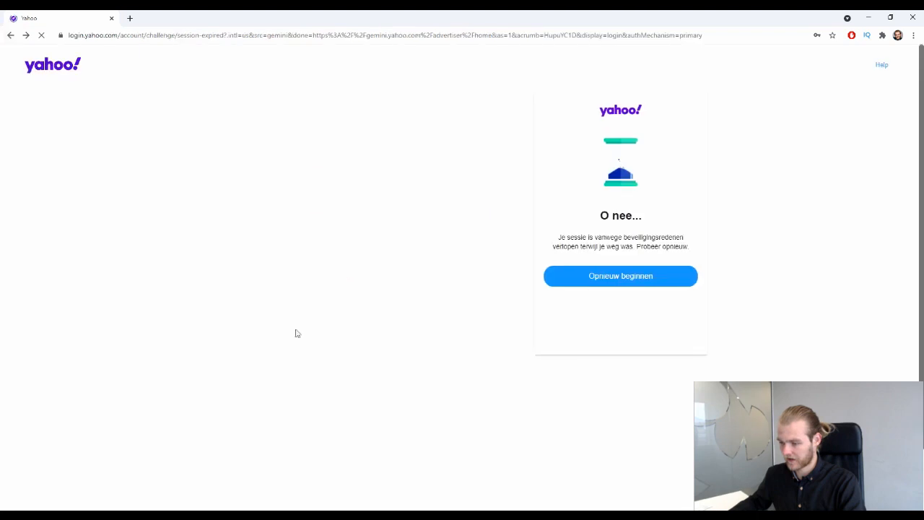
left_click(8, 34)
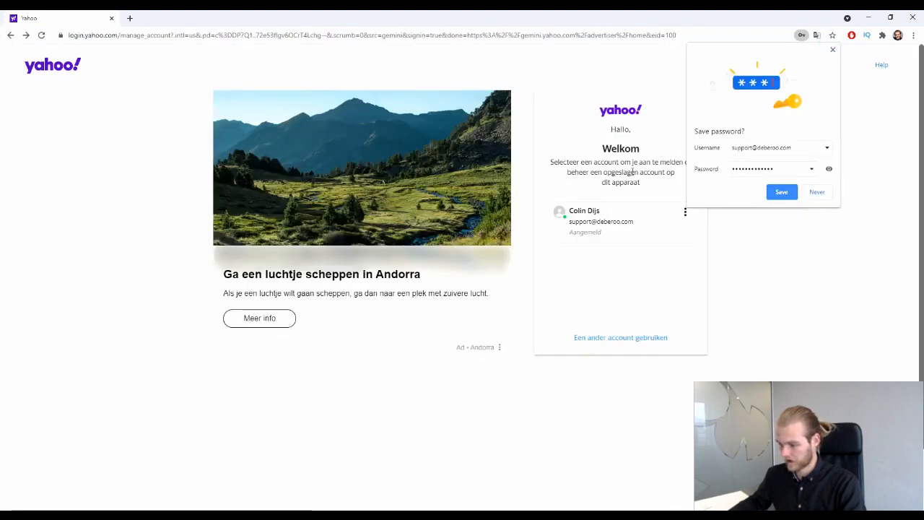
left_click(610, 224)
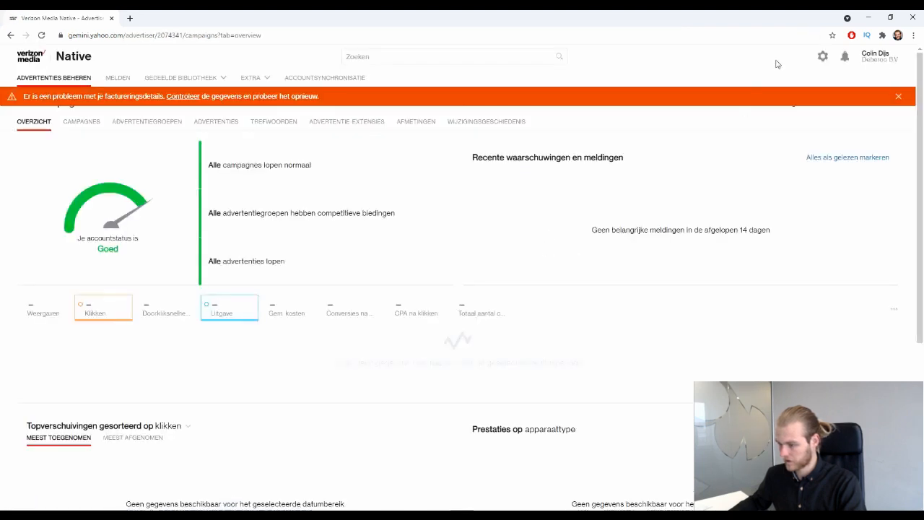
Change the dashboard language from Nederlands to English (US) via the settings menu.
left_click(823, 58)
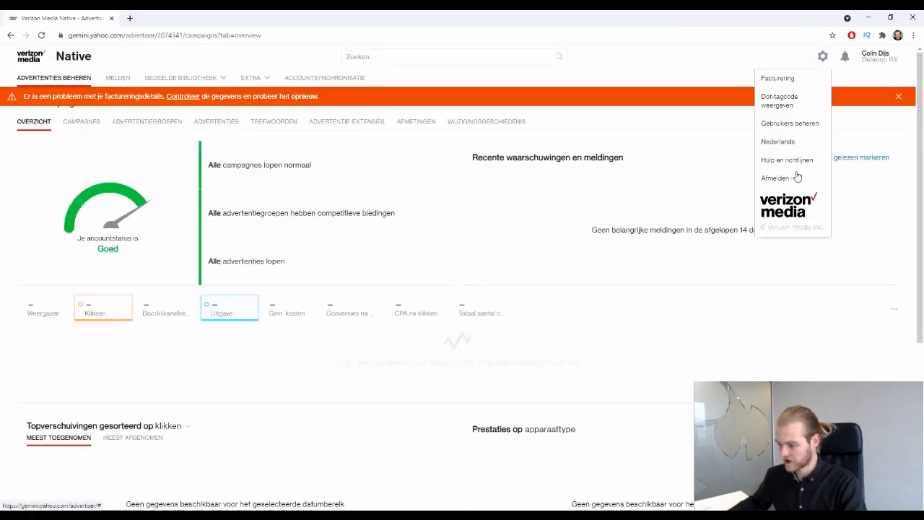
mouse_move(777, 143)
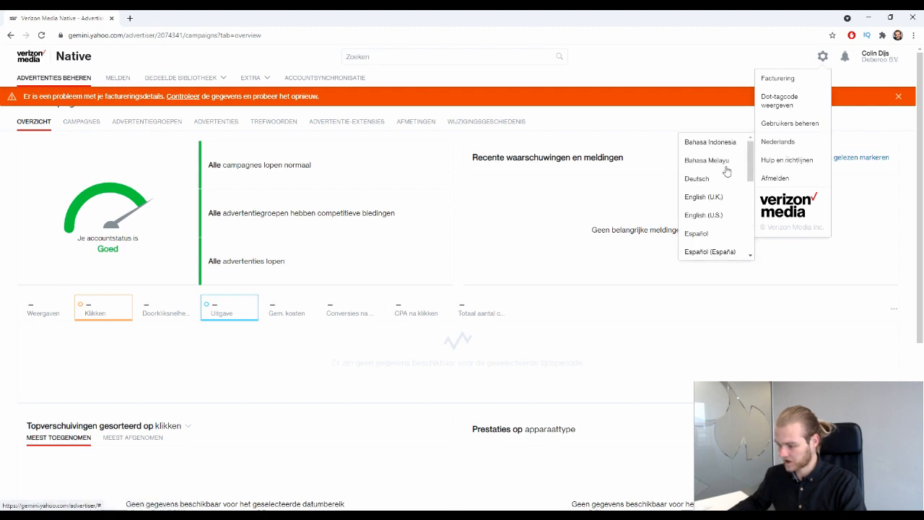
left_click(717, 215)
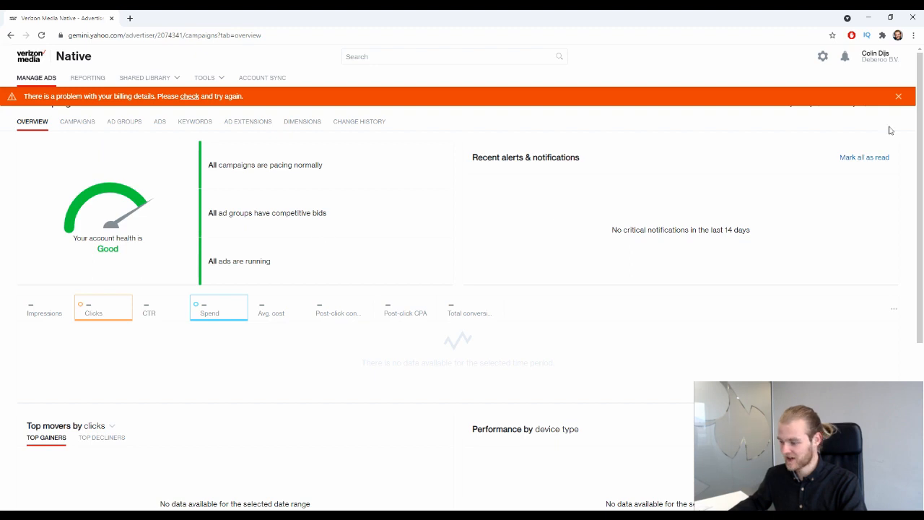
Close the orange billing-problem banner and check the account health status reads Good.
left_click(899, 97)
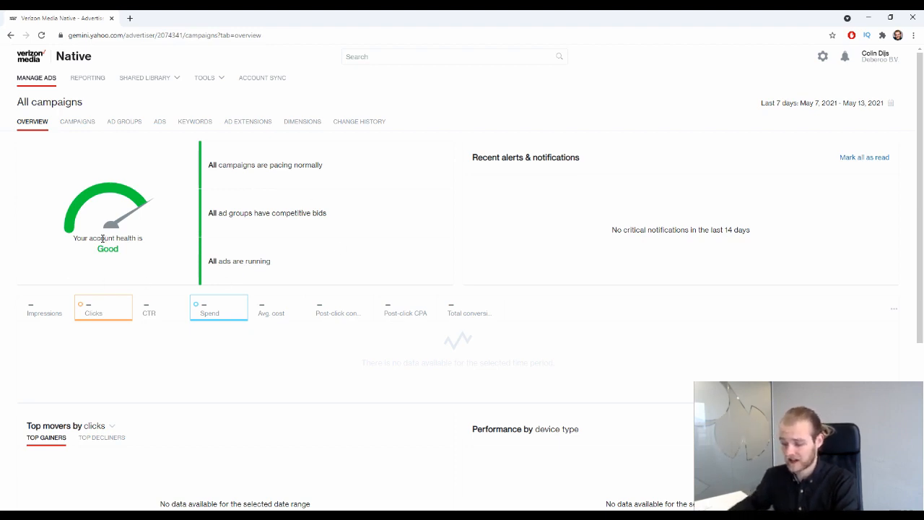
left_click_drag(140, 258, 59, 241)
left_click(133, 251)
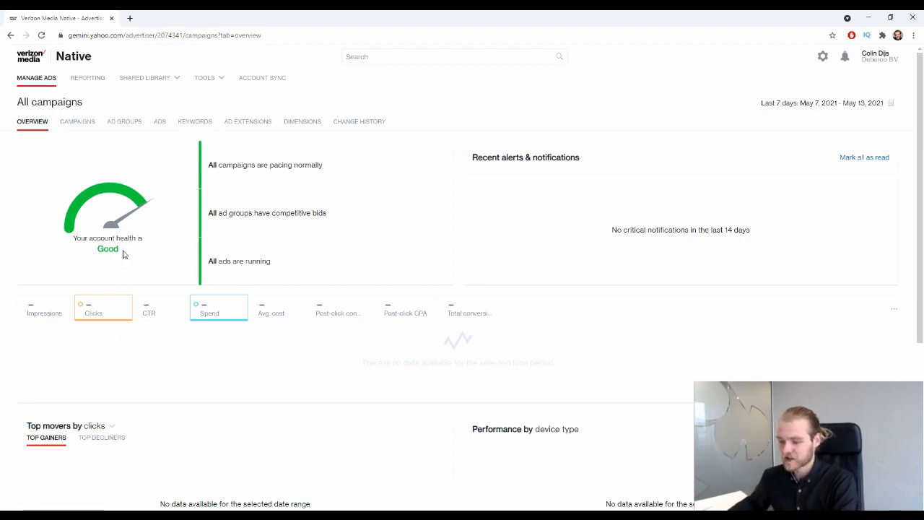
Go to the Campaigns list and start a new campaign.
left_click(80, 121)
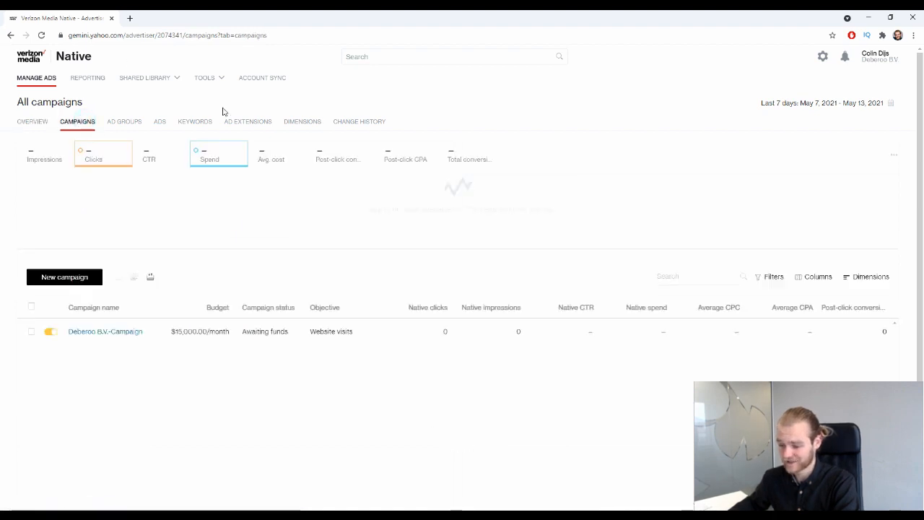
scroll(166, 188, "down", 2)
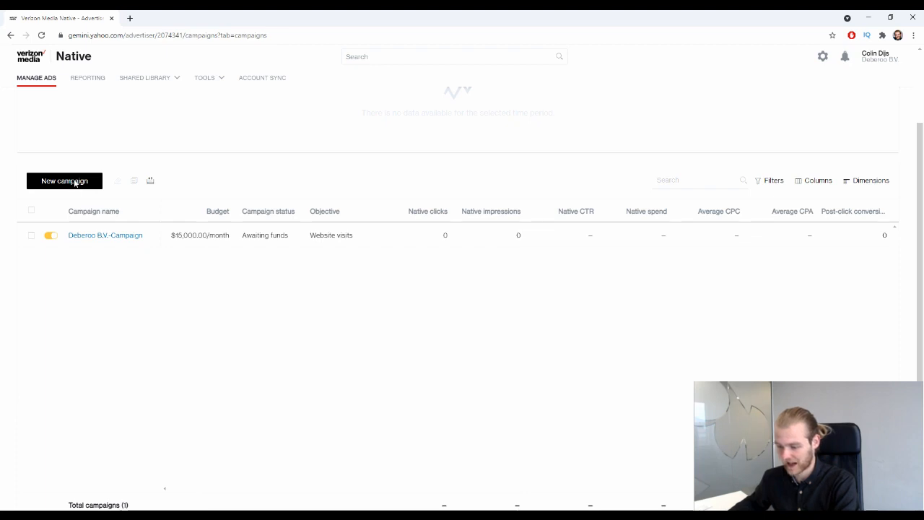
left_click(75, 184)
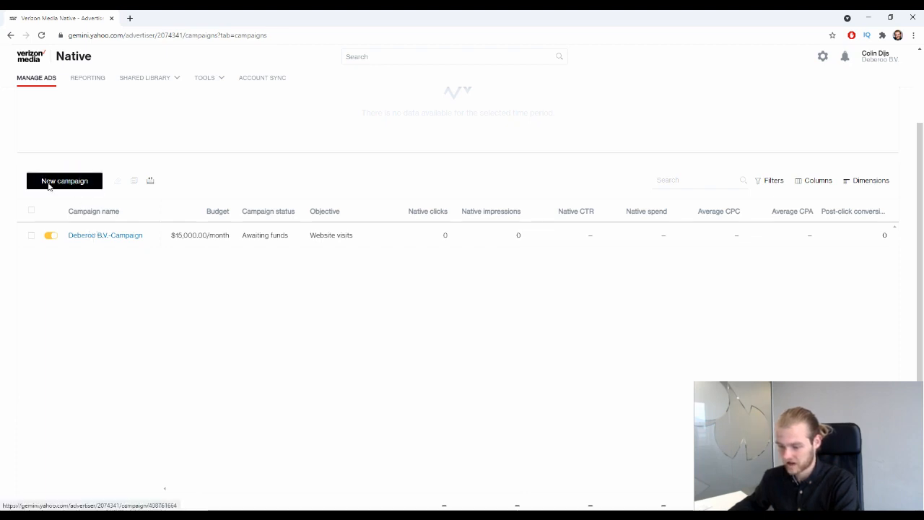
left_click(71, 182)
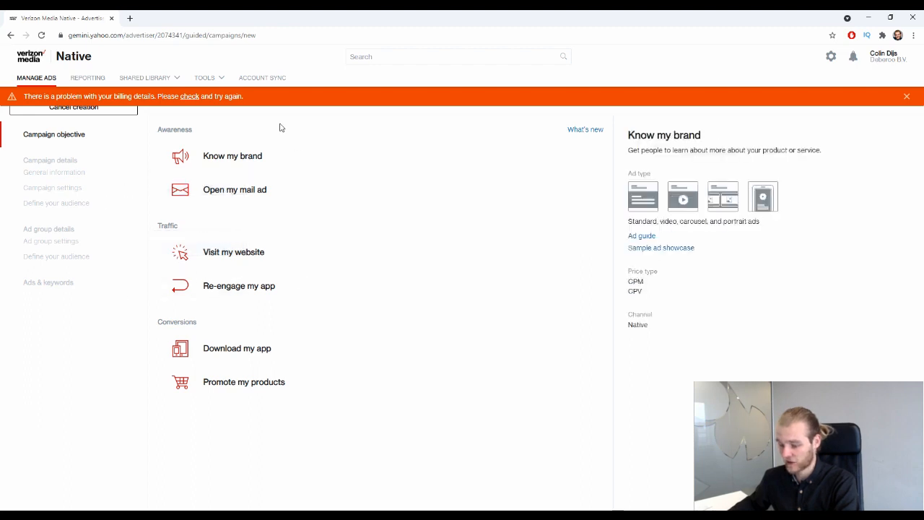
Pick 'Visit my website' under Traffic as the objective, then focus the Campaign name field.
left_click(265, 260)
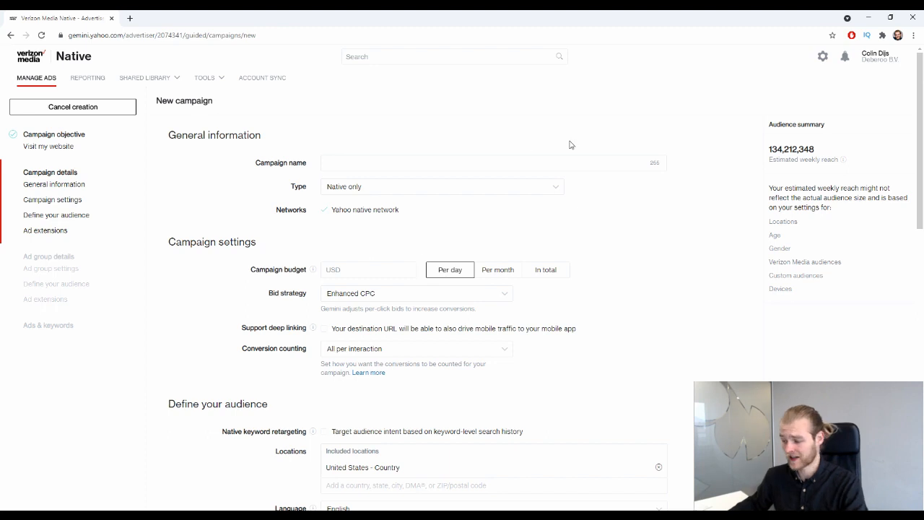
left_click(599, 160)
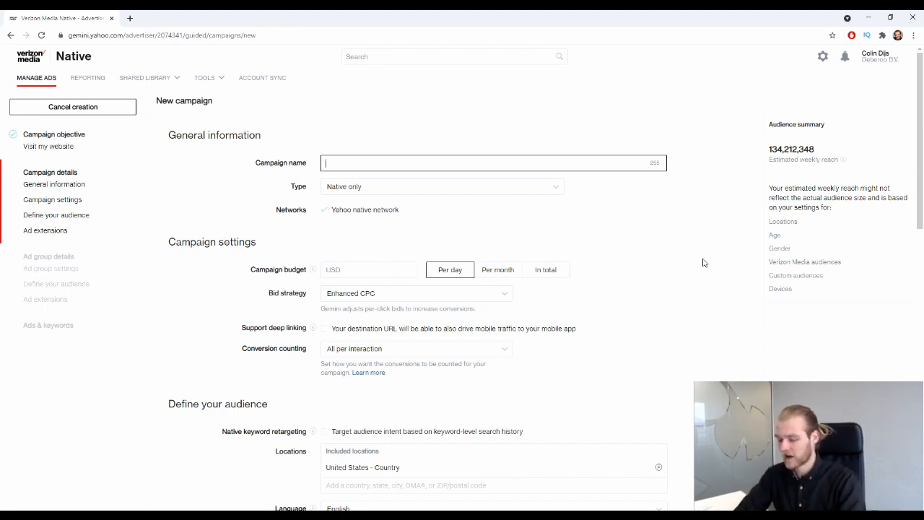
Name the campaign 'Deberoo Campaign' and keep the type as Native only.
type("Deberooo Ca")
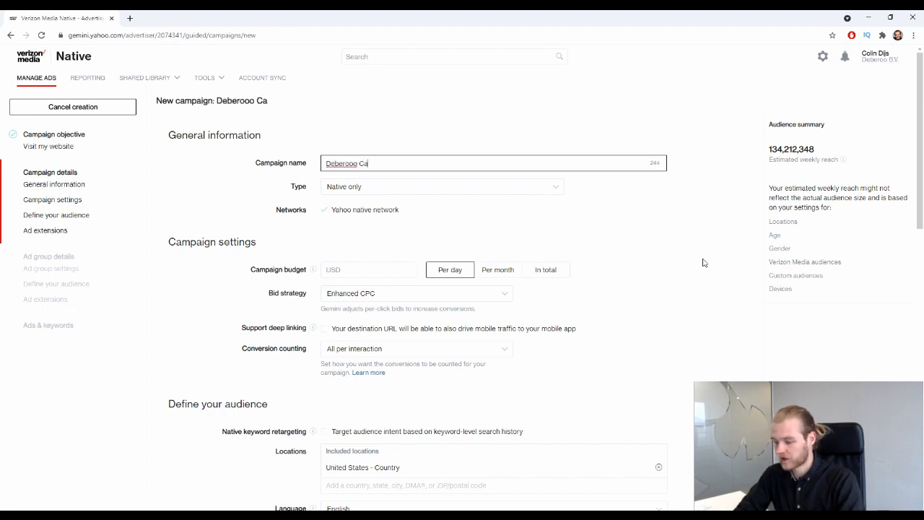
key("BackSpace")
key("BackSpace")
key("BackSpace")
key("BackSpace")
type("Campaign")
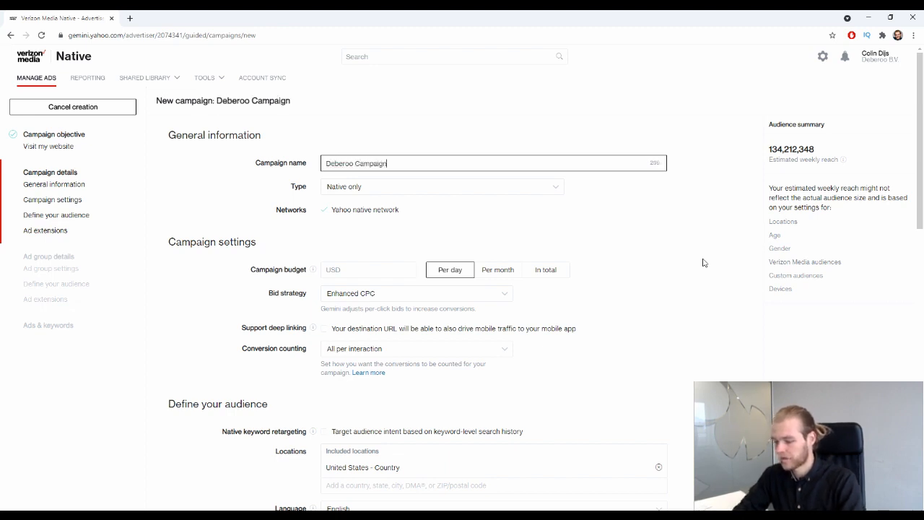
left_click(436, 188)
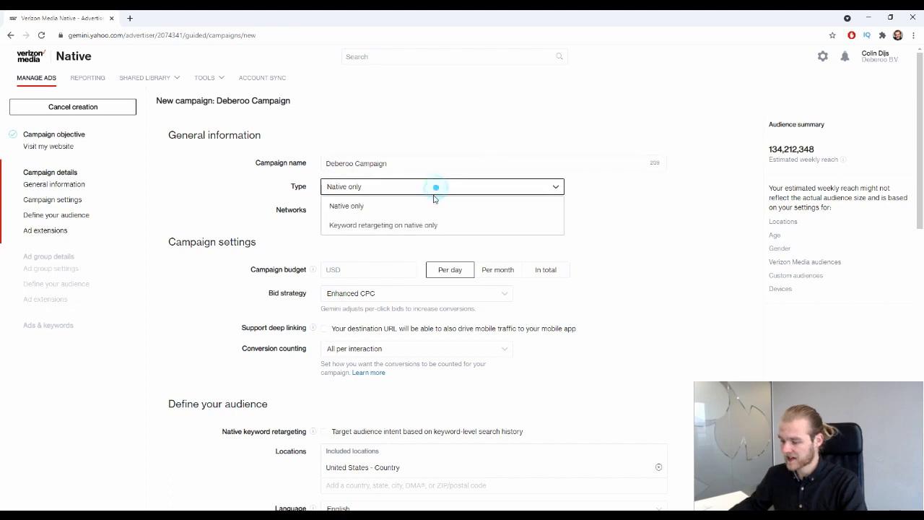
left_click(413, 208)
Review the Yahoo native network setting further down the form.
scroll(246, 174, "down", 1)
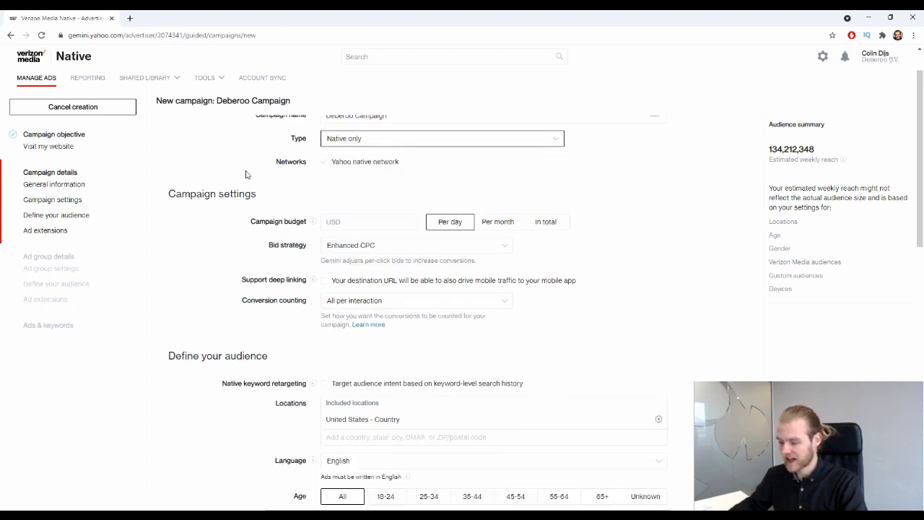
left_click_drag(353, 163, 404, 165)
left_click(324, 163)
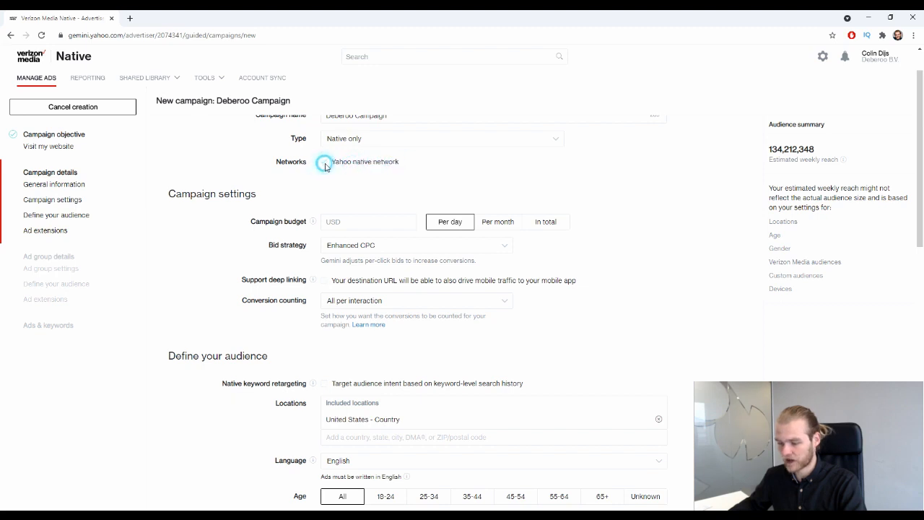
double_click(326, 162)
scroll(437, 150, "up", 1)
left_click_drag(431, 214, 305, 209)
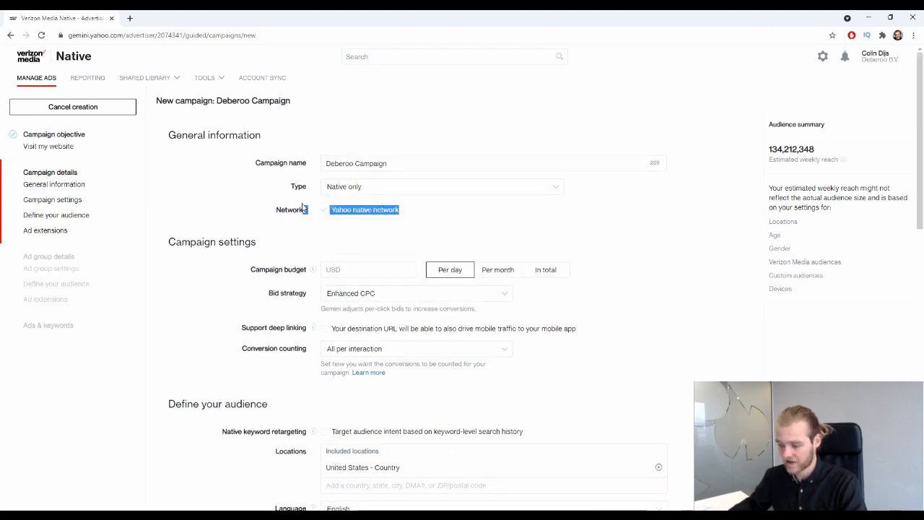
left_click(448, 221)
Try keyword retargeting with a Decrease by bid modifier, then revert the type to Native only.
left_click(470, 187)
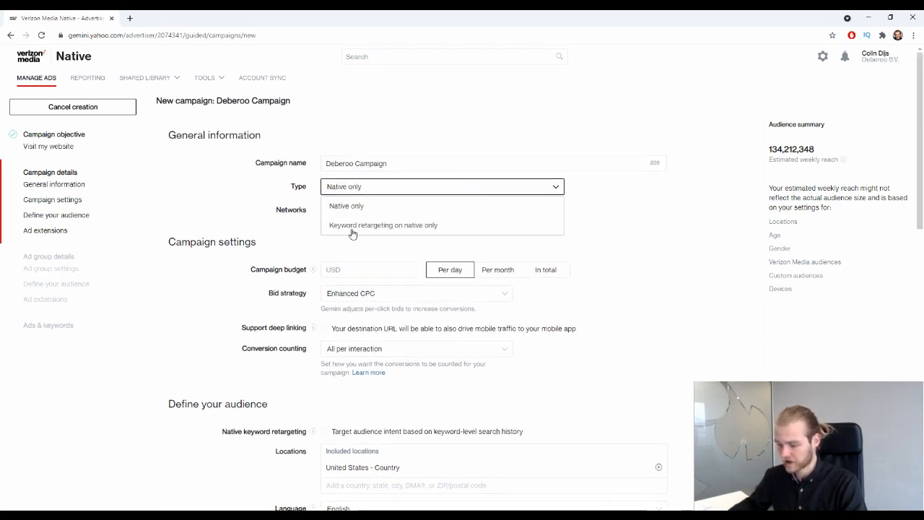
left_click(357, 229)
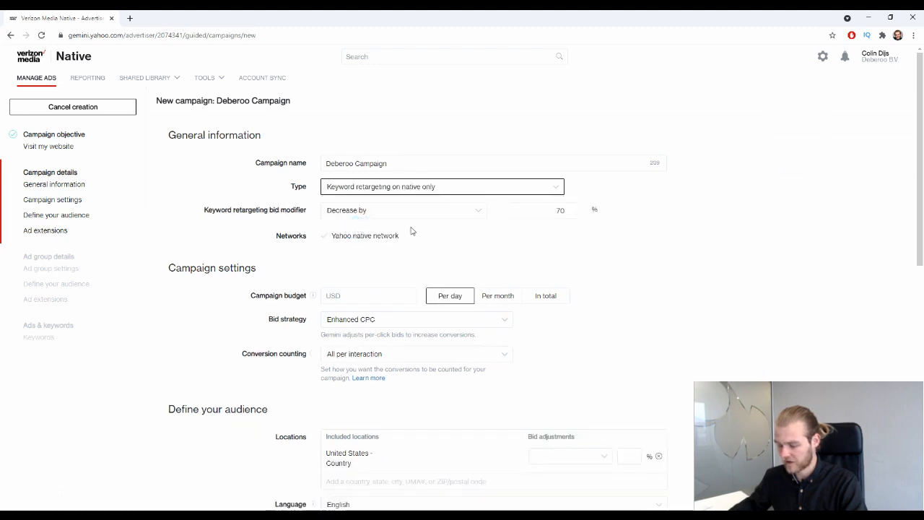
left_click_drag(206, 211, 287, 216)
left_click(288, 214)
left_click(382, 214)
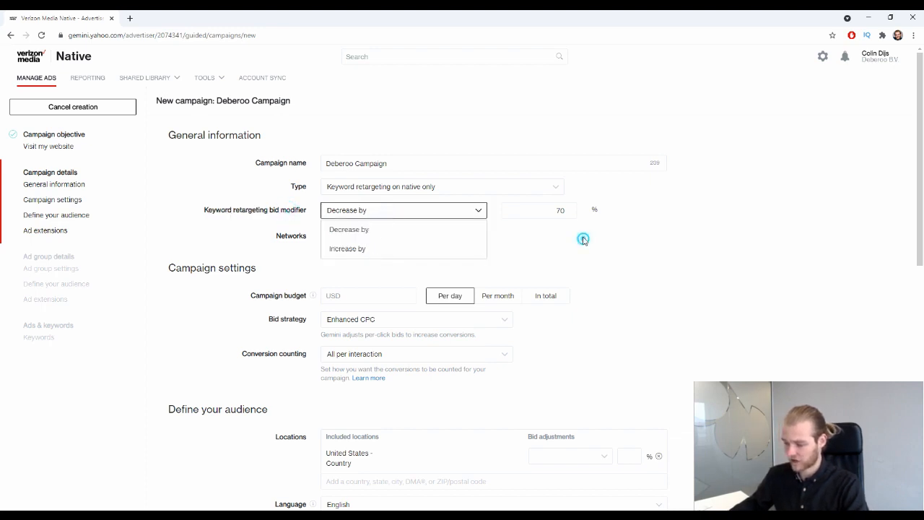
left_click(552, 210)
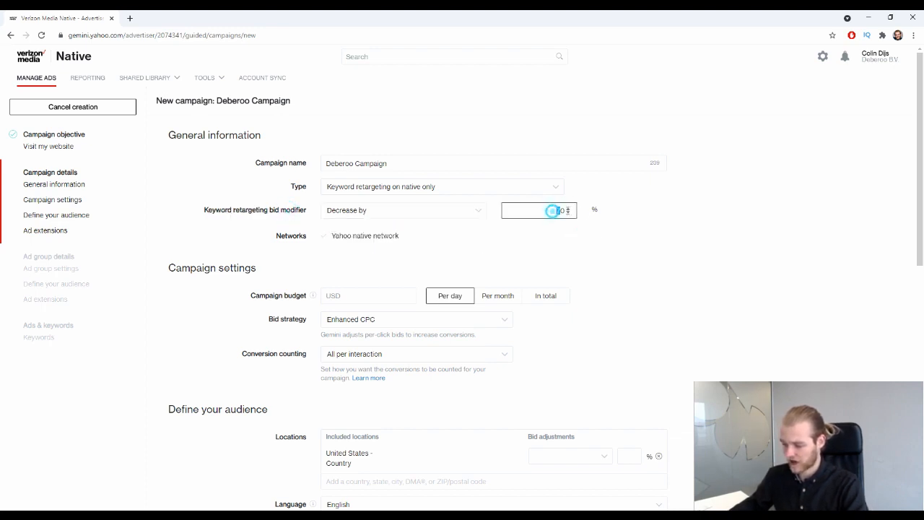
left_click(465, 186)
left_click(383, 207)
scroll(470, 207, "down", 1)
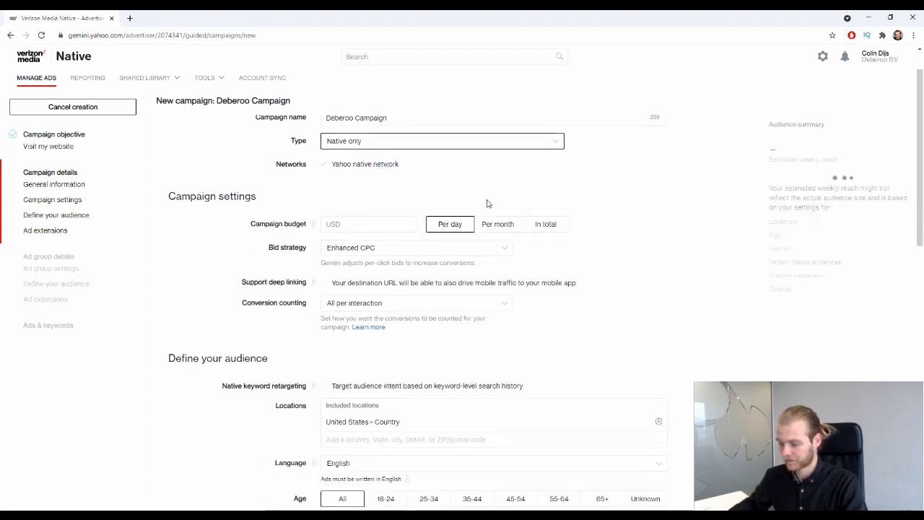
left_click(395, 221)
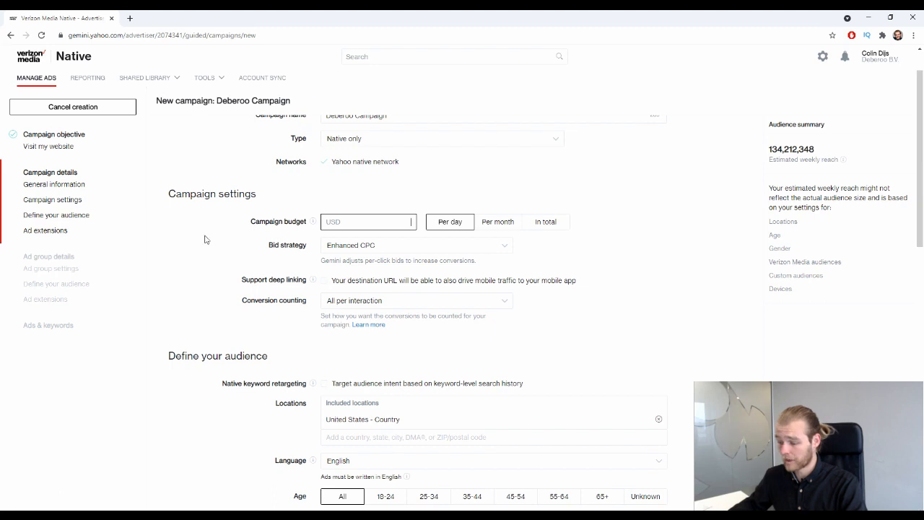
left_click(554, 224)
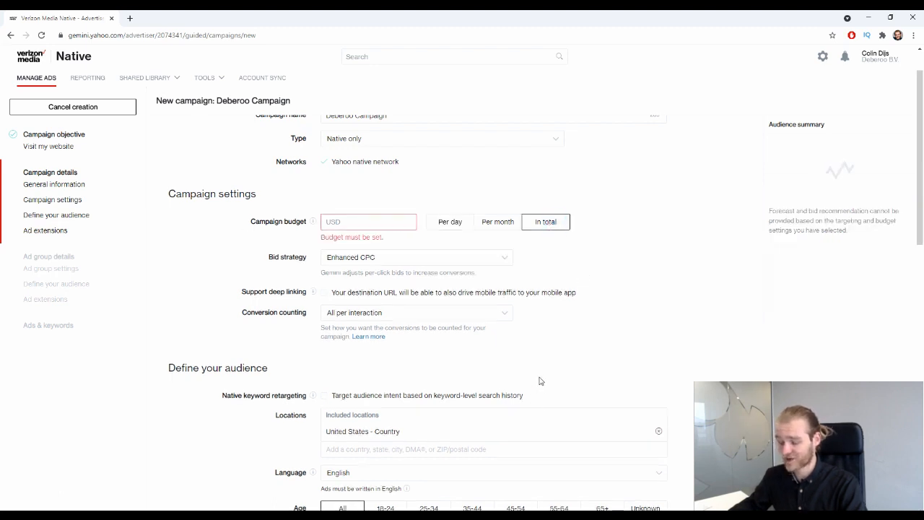
left_click(497, 225)
left_click(453, 223)
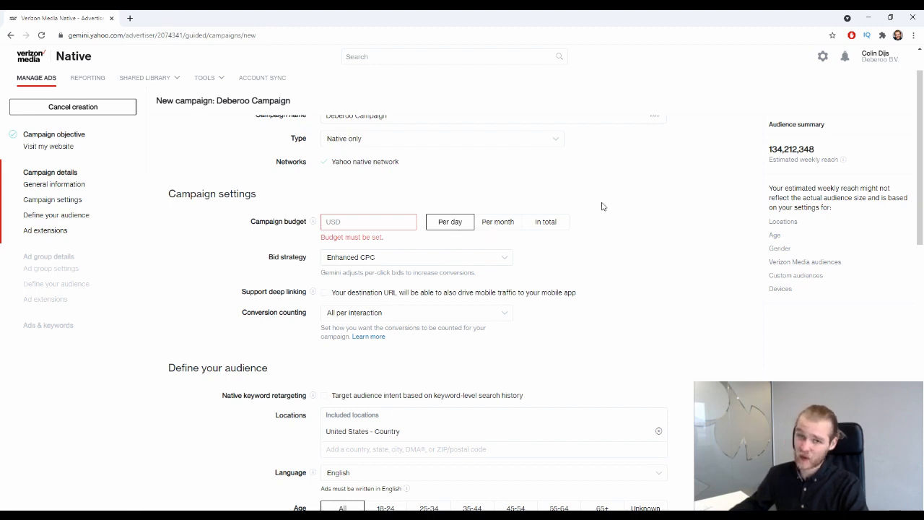
left_click(447, 224)
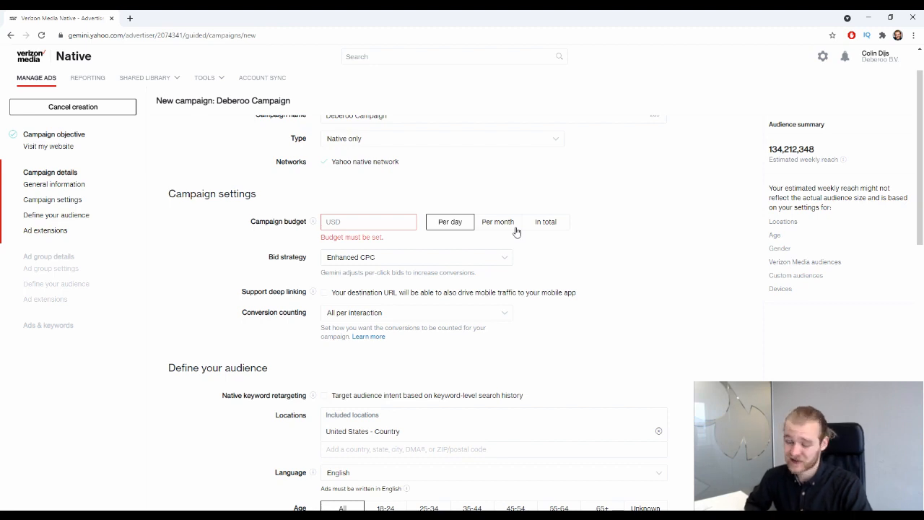
left_click(568, 221)
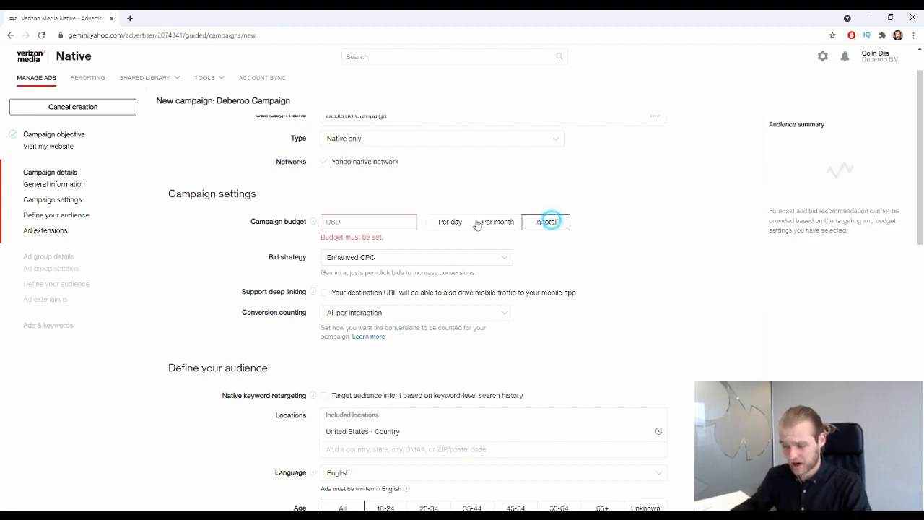
left_click(452, 222)
left_click(542, 223)
left_click(450, 225)
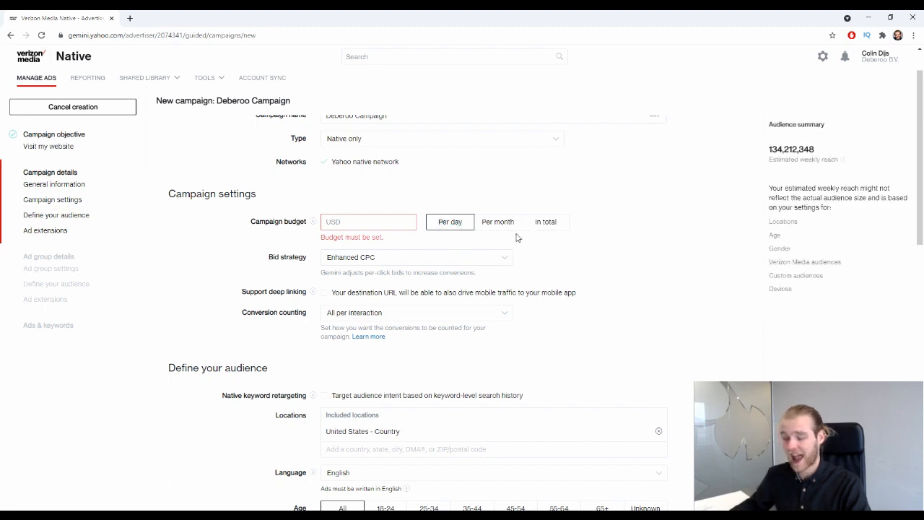
left_click(352, 224)
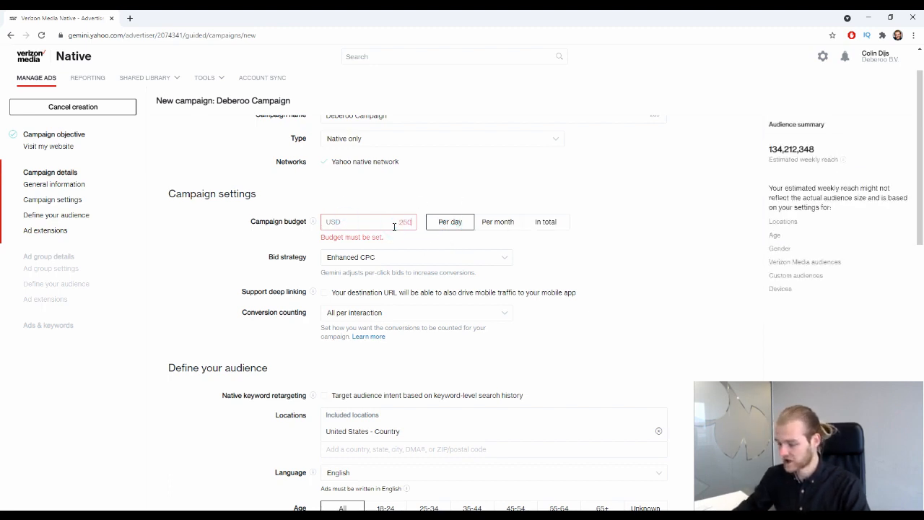
Enter 250 as the per-day campaign budget and review the audience's estimated weekly reach.
type("250")
left_click(200, 315)
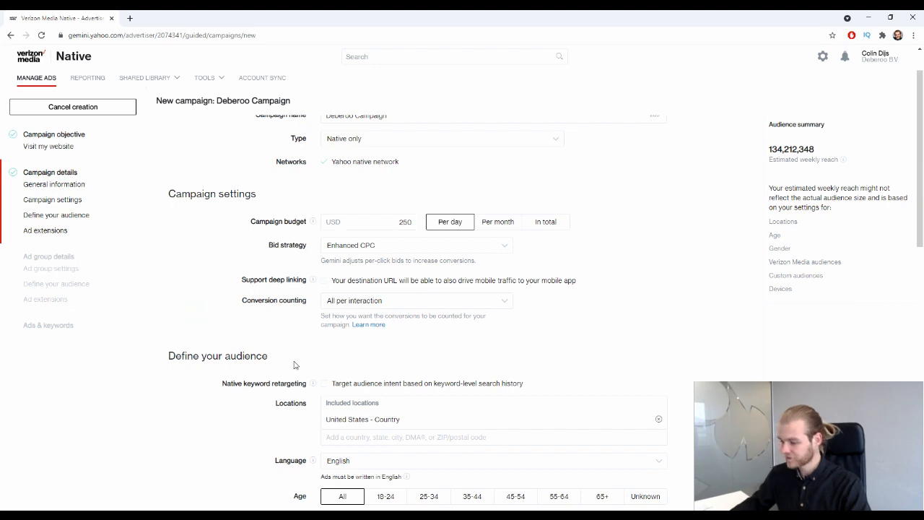
left_click(776, 125)
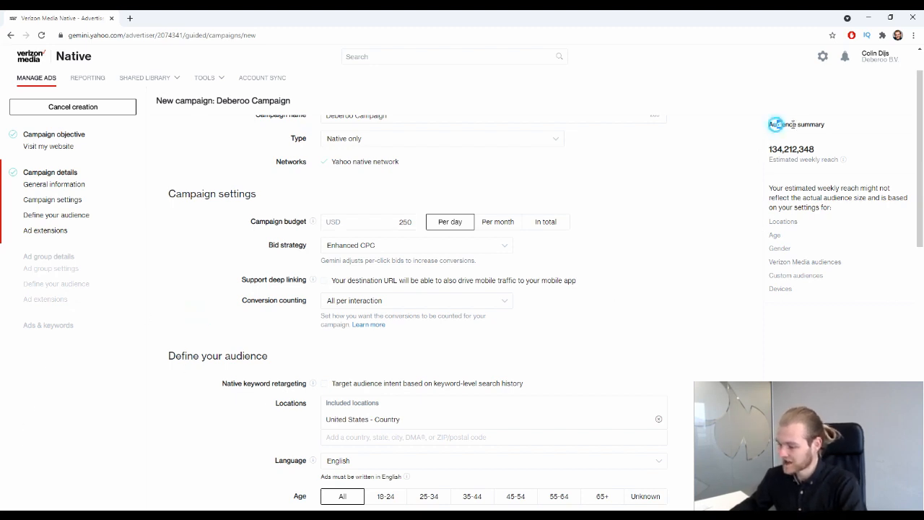
left_click_drag(793, 124, 831, 129)
left_click(832, 126)
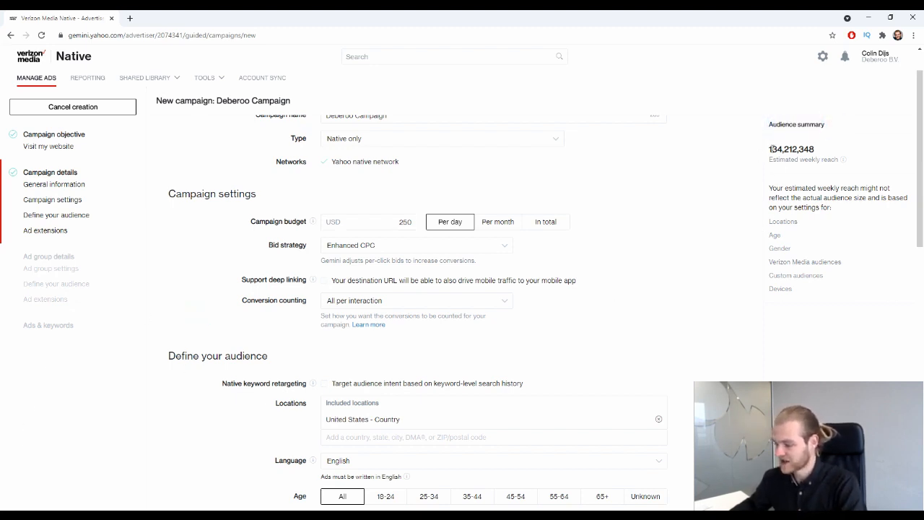
left_click_drag(769, 148, 817, 152)
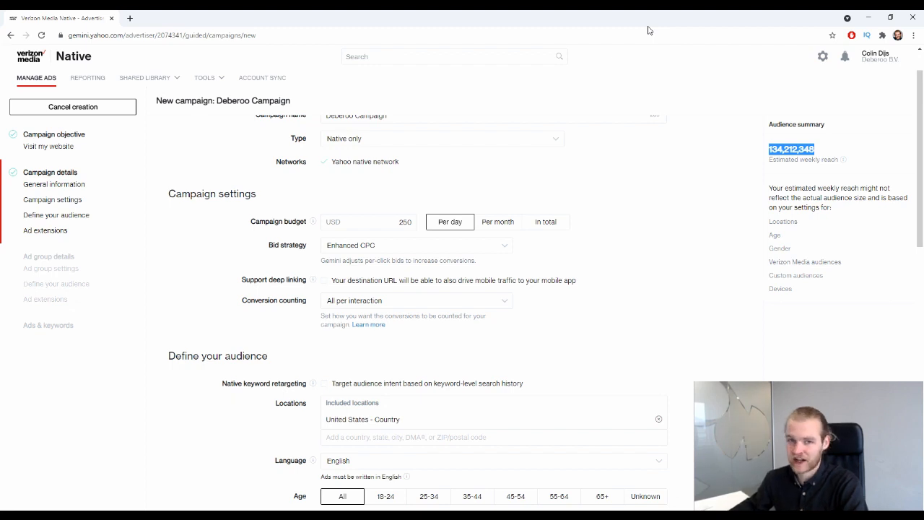
left_click(646, 190)
Re-enter 250 in the budget field and recheck the estimated weekly reach.
left_click(410, 221)
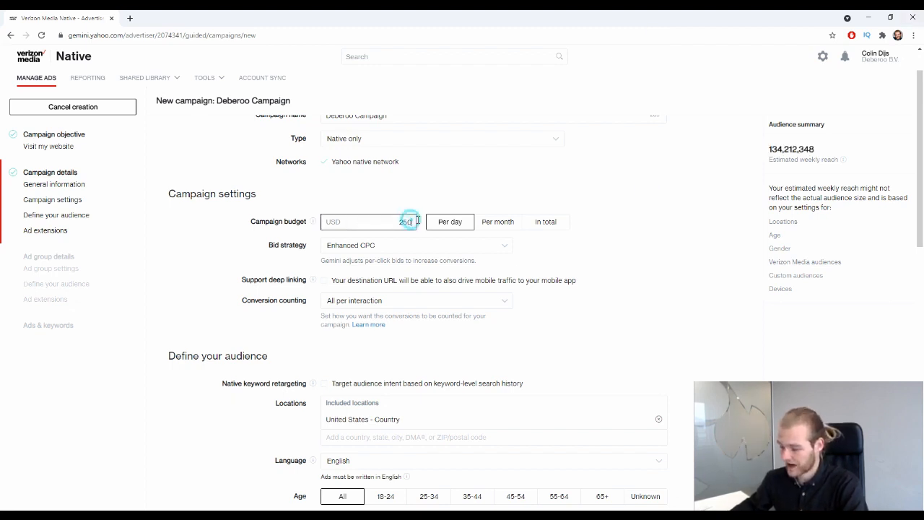
left_click(468, 196)
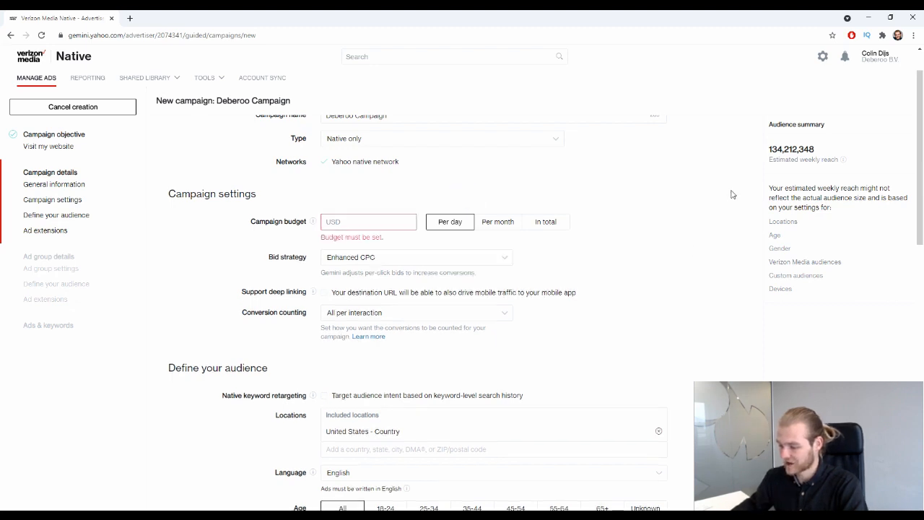
left_click(409, 215)
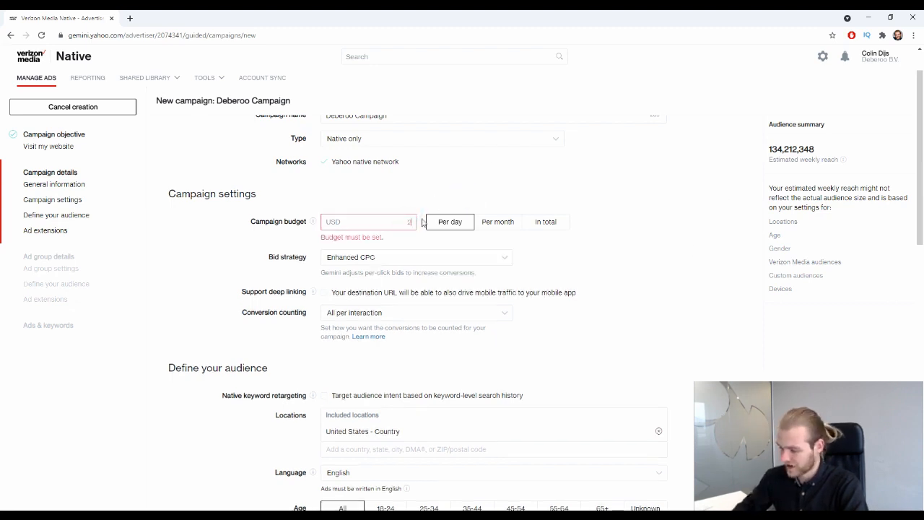
type("250")
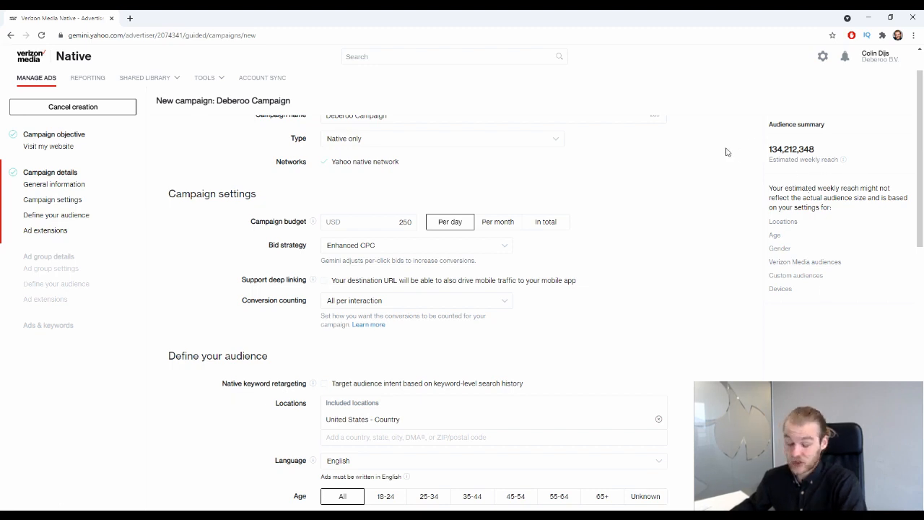
double_click(772, 150)
left_click(652, 190)
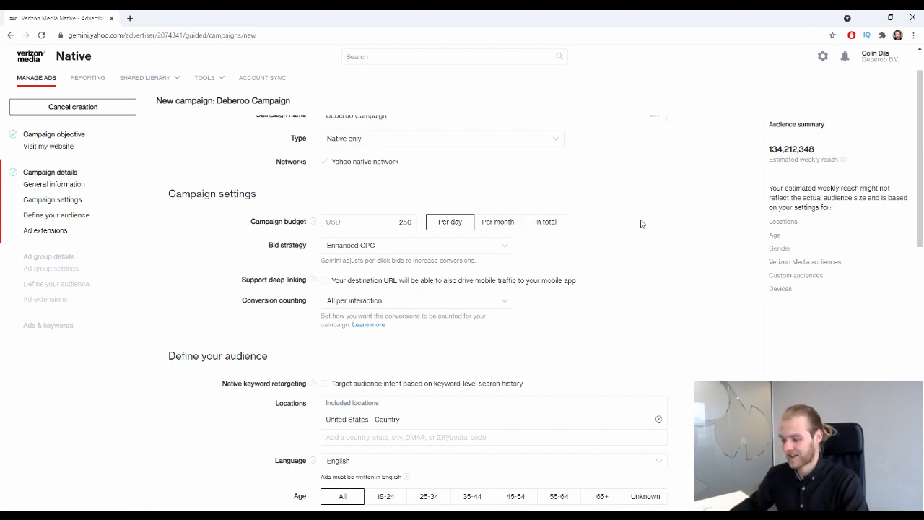
Display the Bid strategy options for the Deberoo Campaign.
left_click(411, 251)
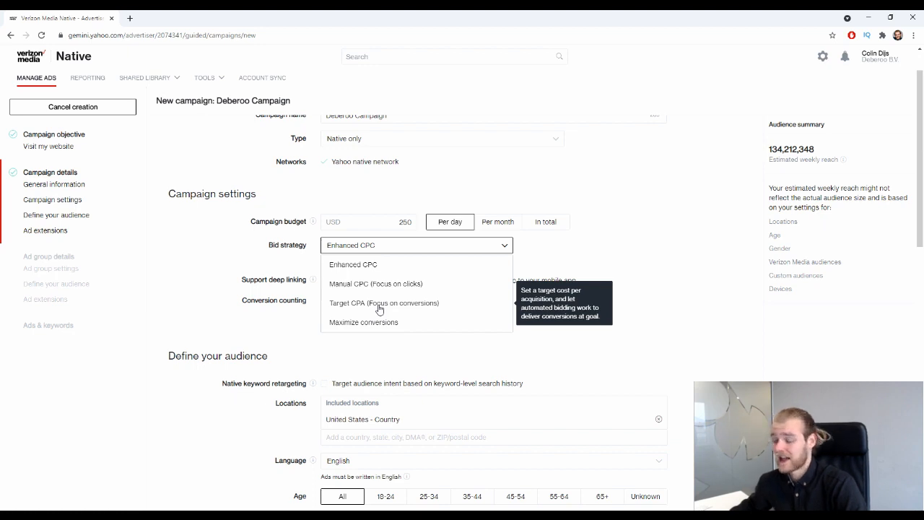
Keep Enhanced CPC as the bid strategy and read its explanation text.
left_click(443, 263)
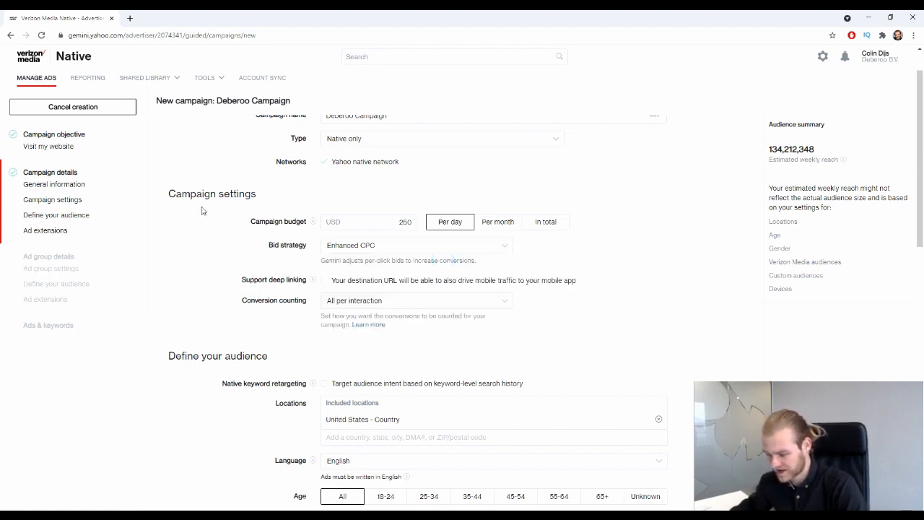
scroll(357, 209, "down", 1)
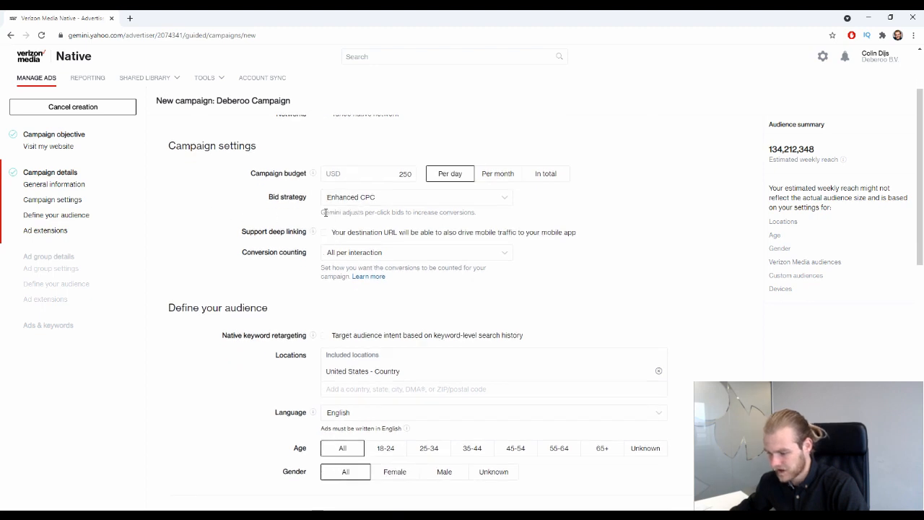
left_click(323, 212)
left_click_drag(323, 212, 413, 212)
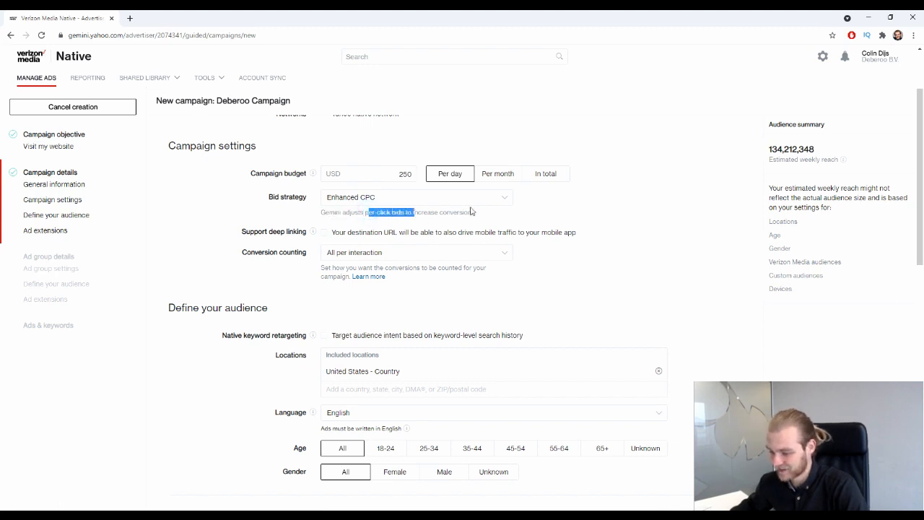
left_click(530, 216)
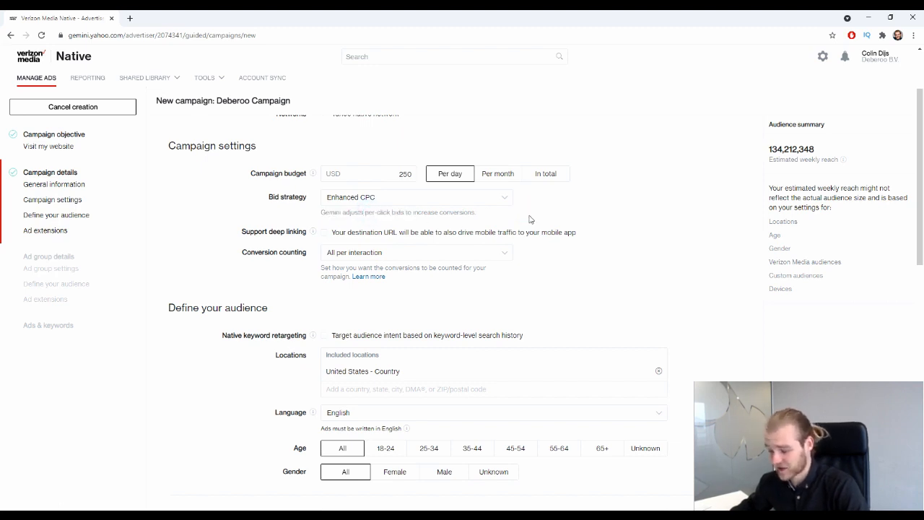
scroll(440, 193, "down", 1)
left_click_drag(242, 184, 306, 185)
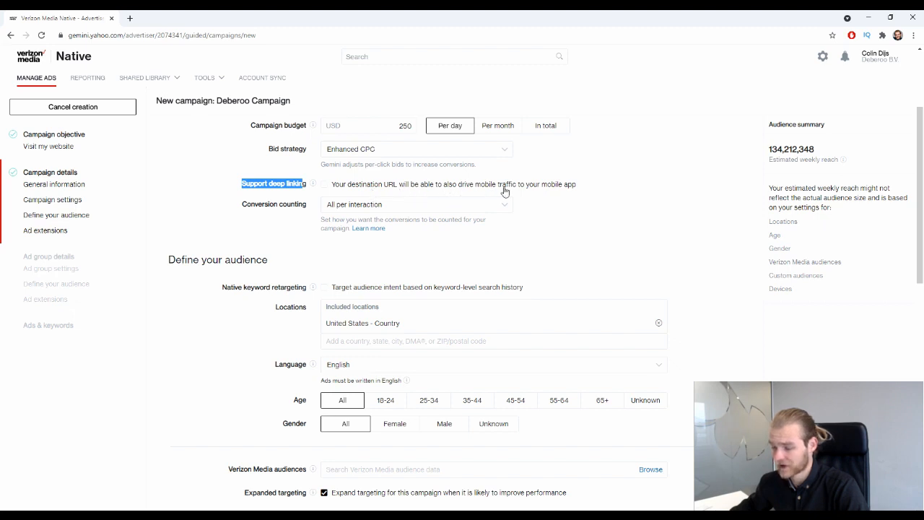
left_click(553, 223)
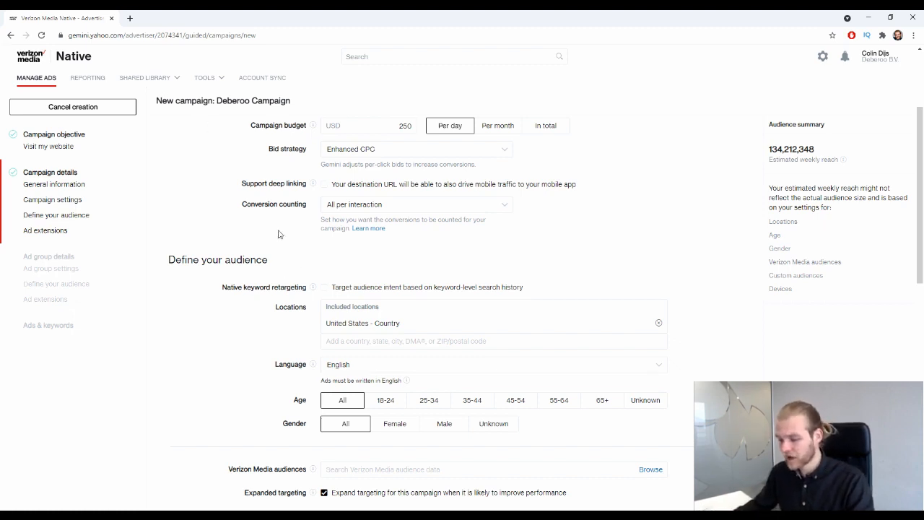
left_click_drag(237, 210, 299, 227)
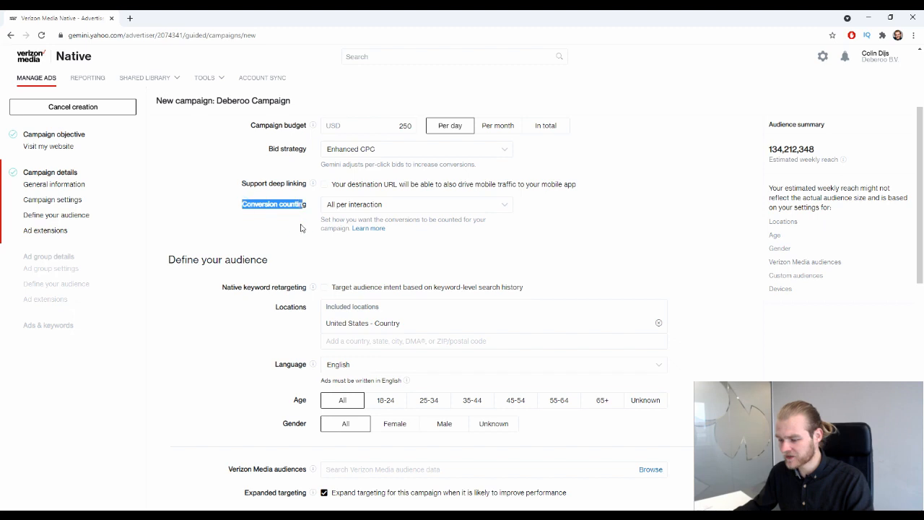
Set Conversion counting to 'One per interaction'.
left_click(461, 205)
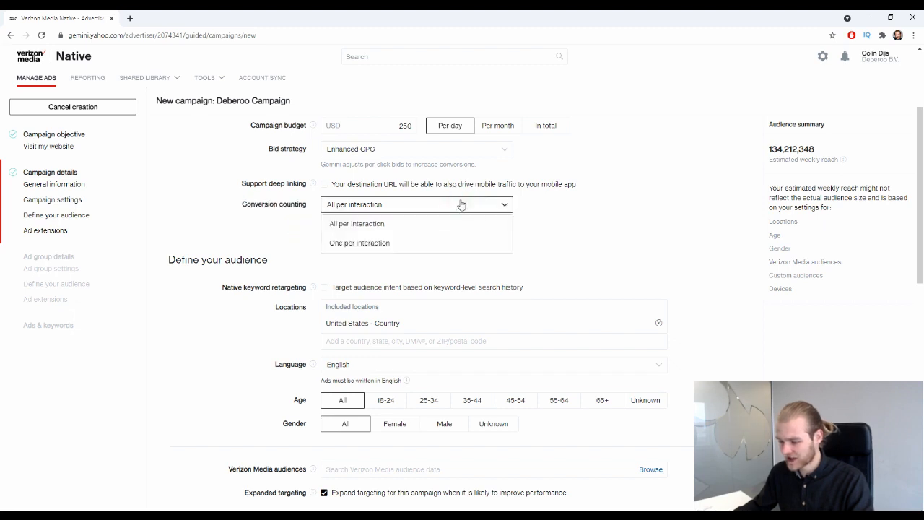
left_click(416, 243)
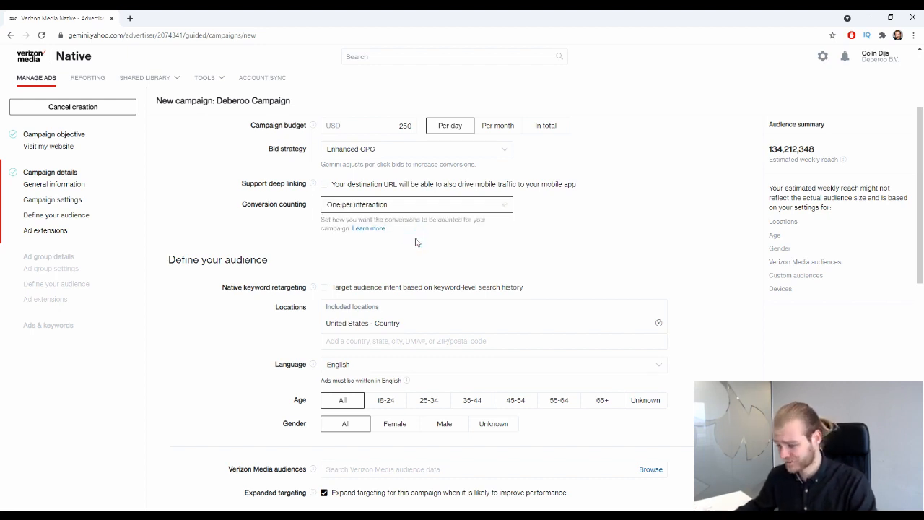
scroll(475, 213, "down", 2)
scroll(221, 151, "up", 1)
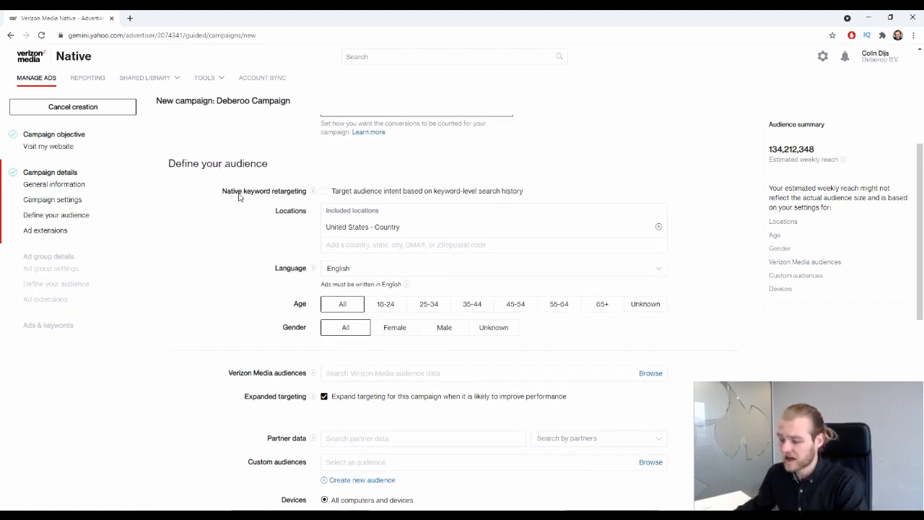
left_click_drag(237, 193, 264, 216)
left_click(235, 218)
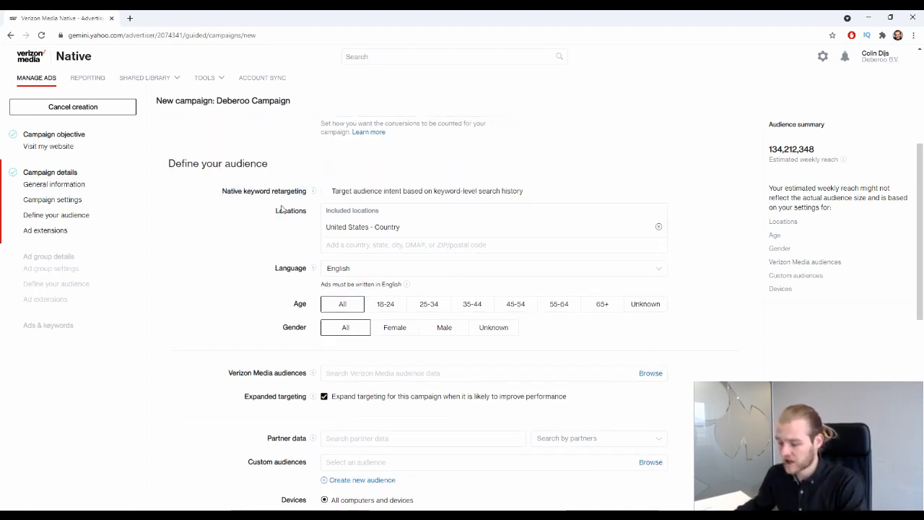
left_click(324, 191)
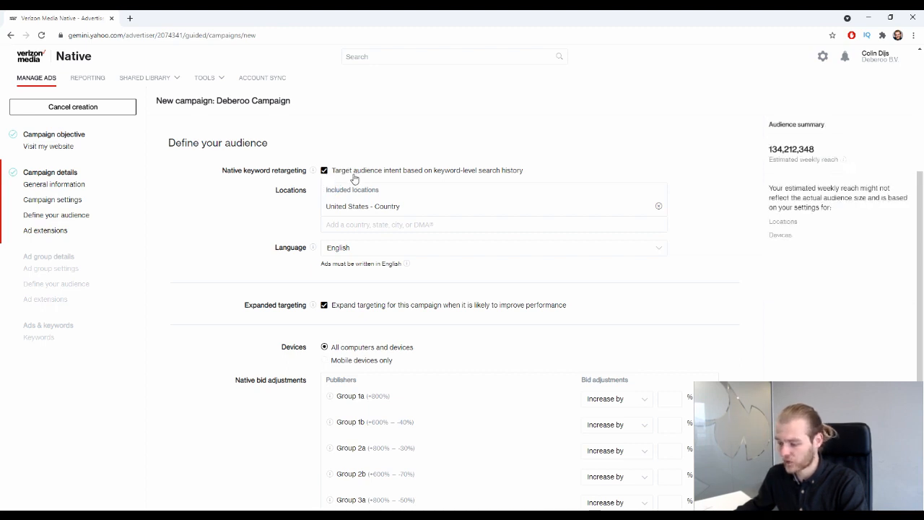
left_click(357, 171)
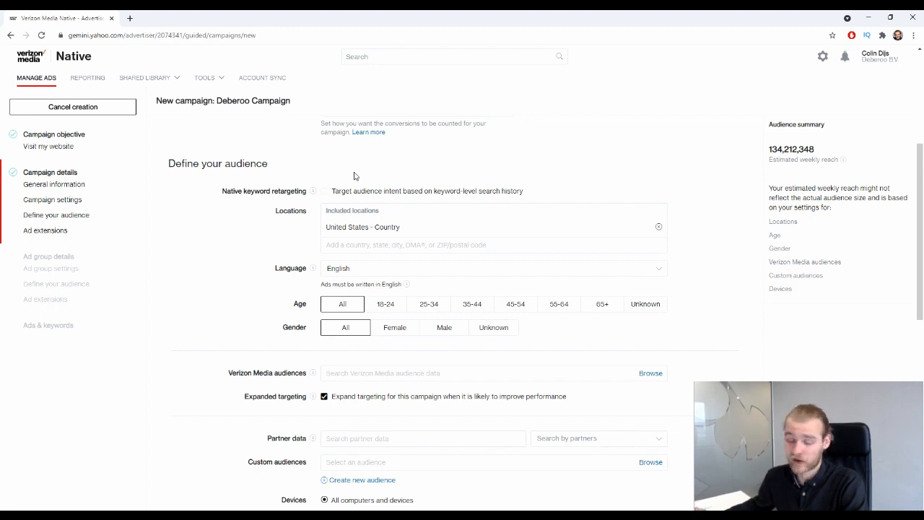
scroll(390, 180, "down", 1)
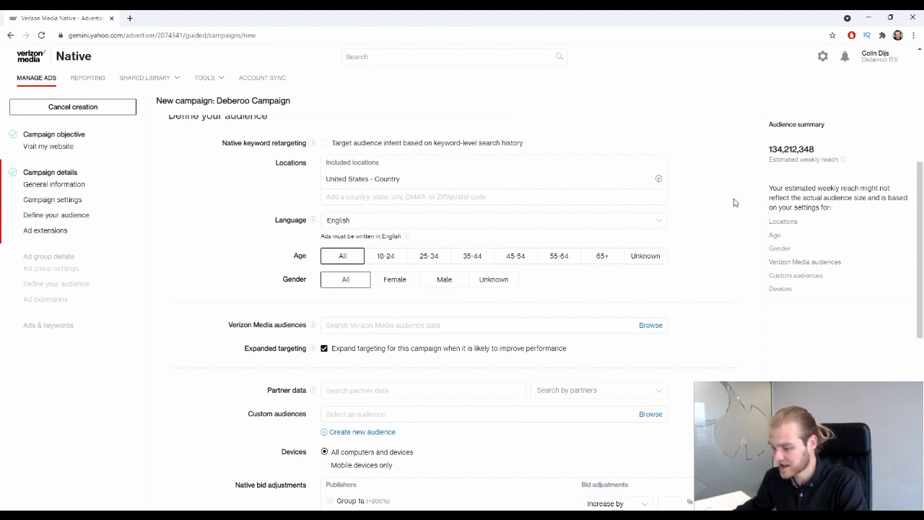
Replace United States with Spain - Country in Locations, dropping estimated weekly reach to 3,580,949.
left_click_drag(834, 147, 737, 157)
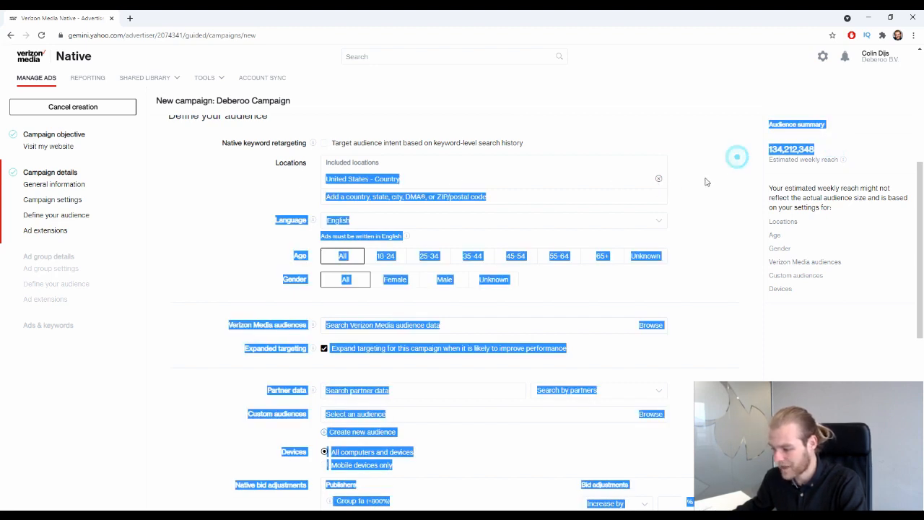
left_click(687, 165)
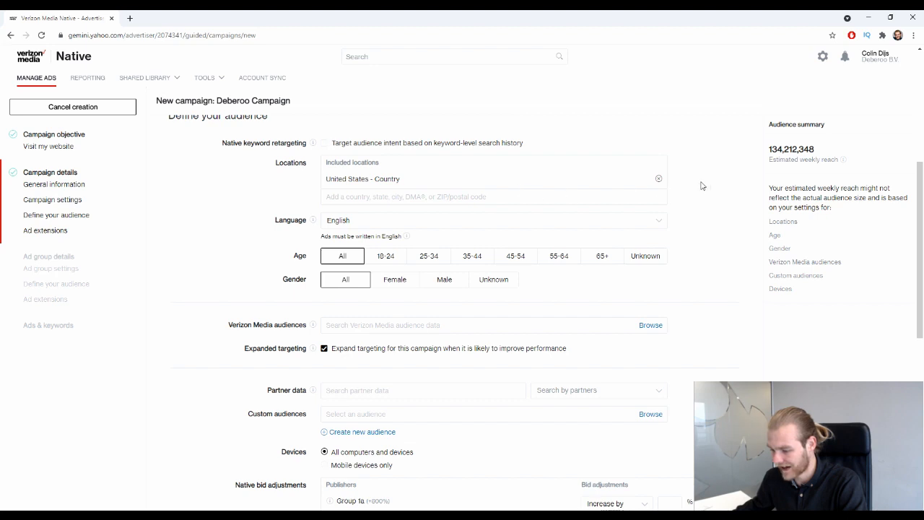
left_click(658, 179)
left_click(398, 164)
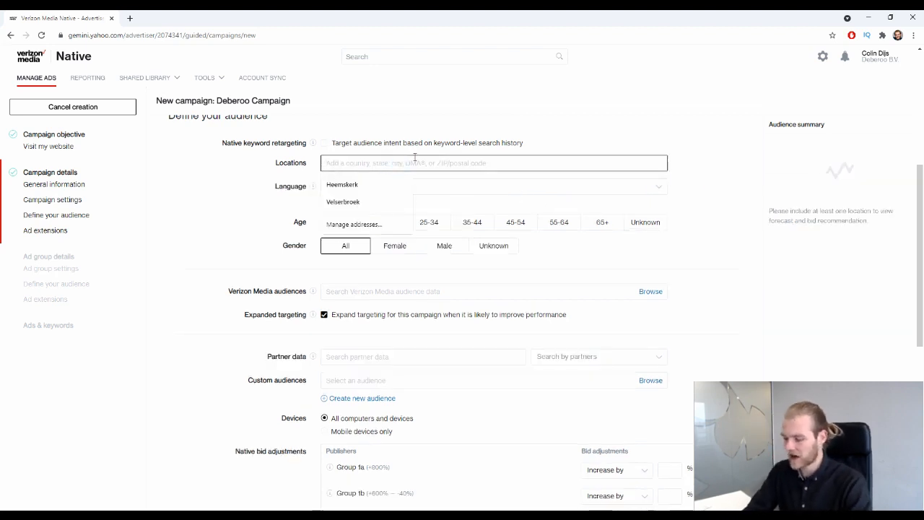
type("spain")
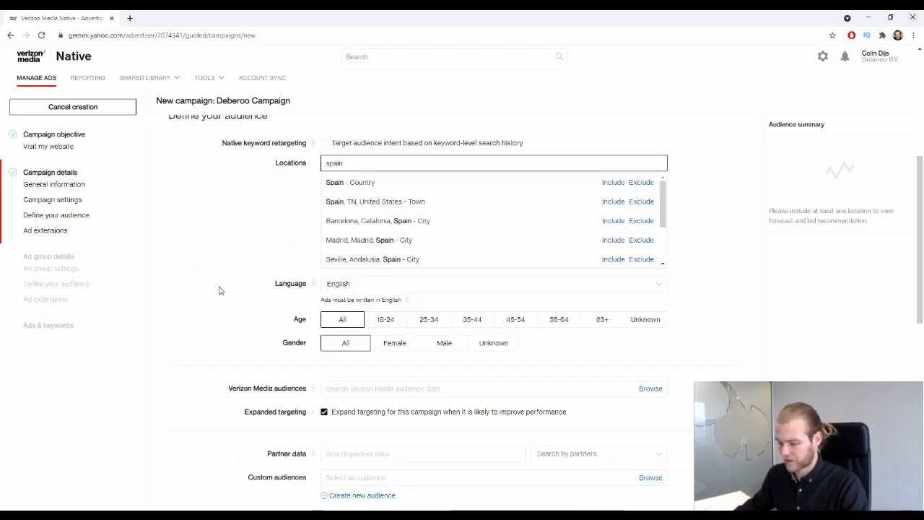
left_click(614, 182)
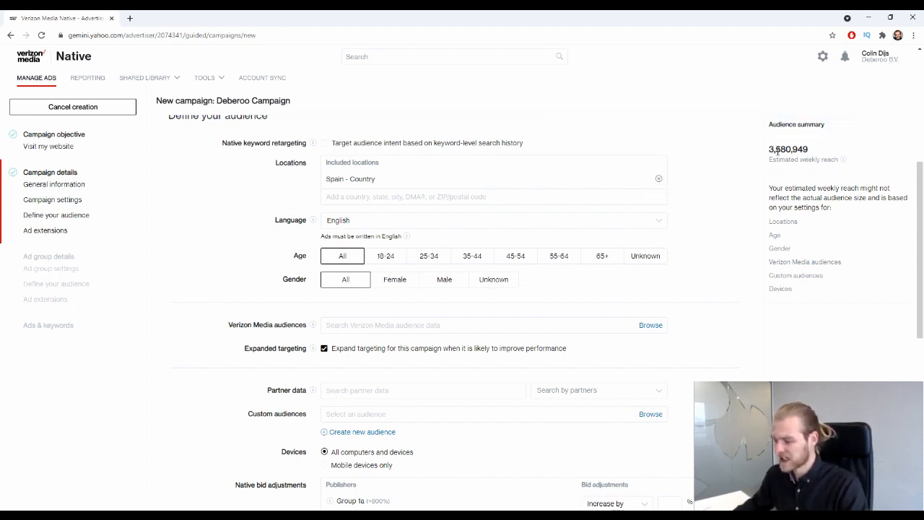
left_click_drag(776, 149, 821, 151)
left_click(777, 174)
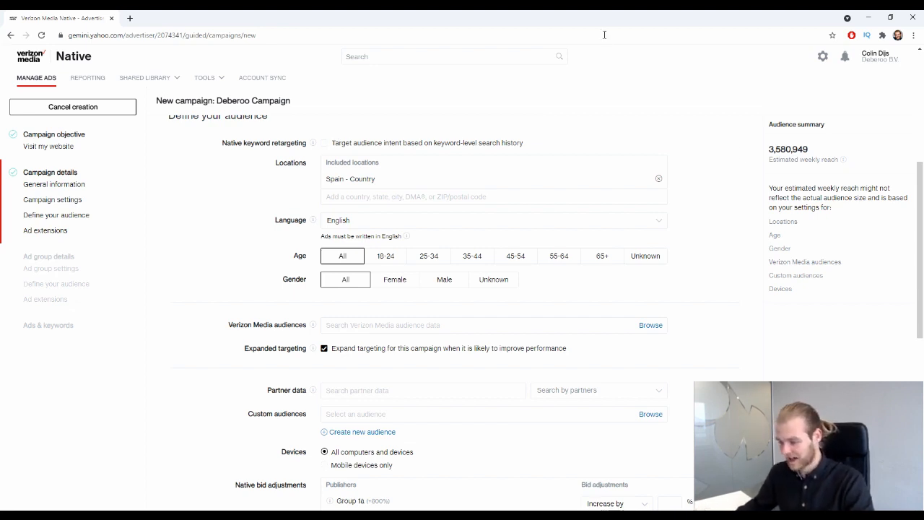
Remove Spain from Locations, then briefly add and remove Franca, Brazil.
left_click(659, 178)
left_click(507, 170)
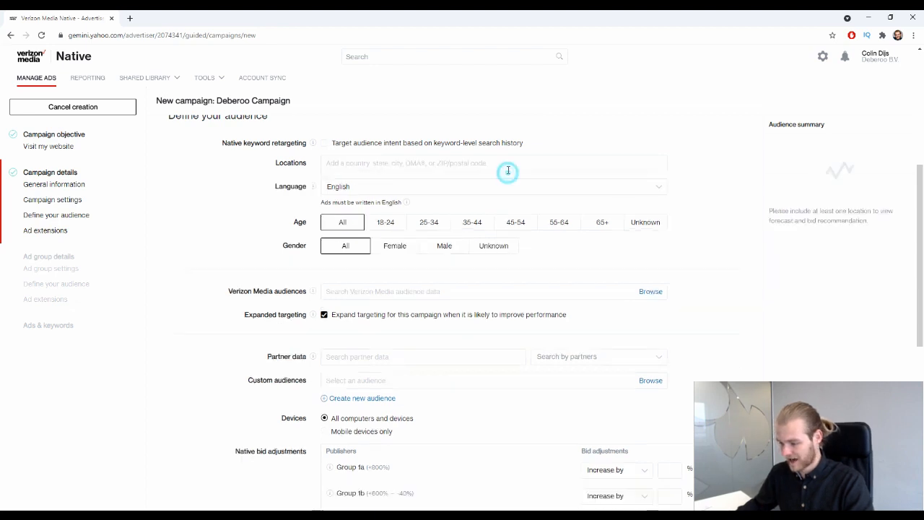
type("fran")
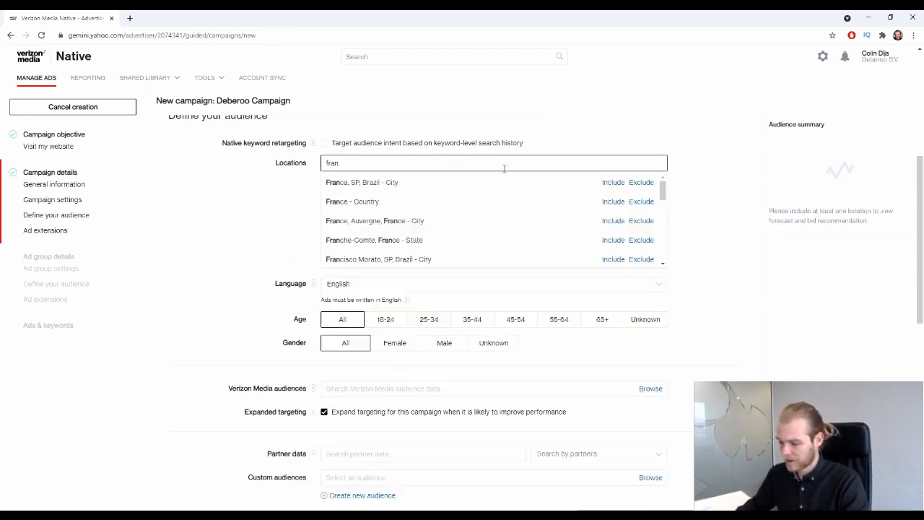
left_click(615, 182)
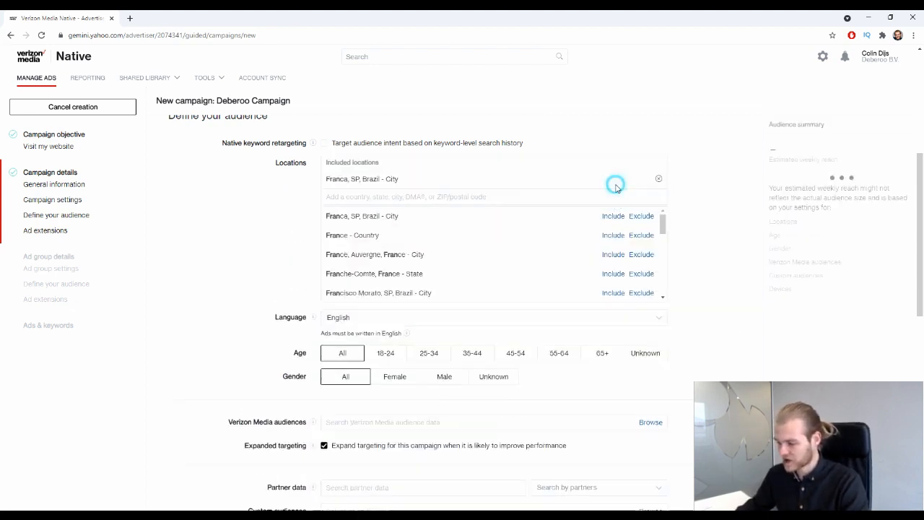
left_click(701, 207)
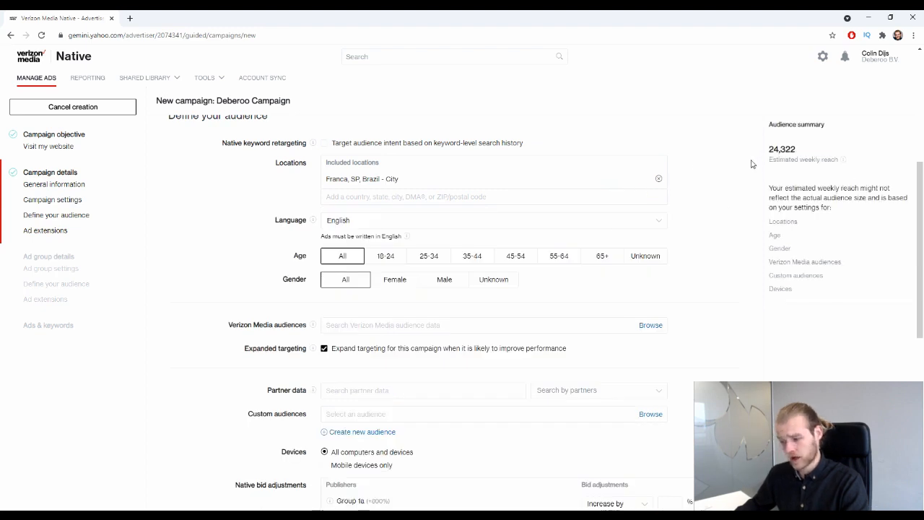
left_click(659, 179)
Try France - Country, remove it, and include United Kingdom - Country instead.
left_click(415, 160)
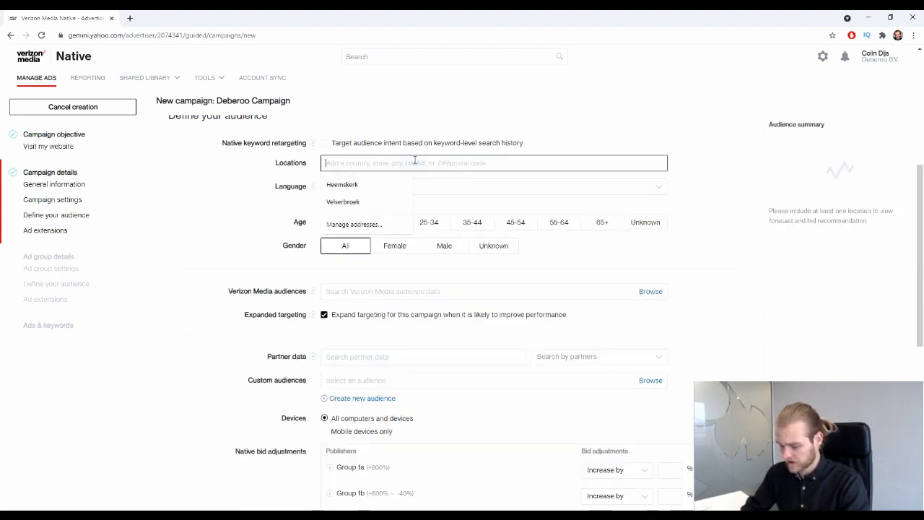
type("franc")
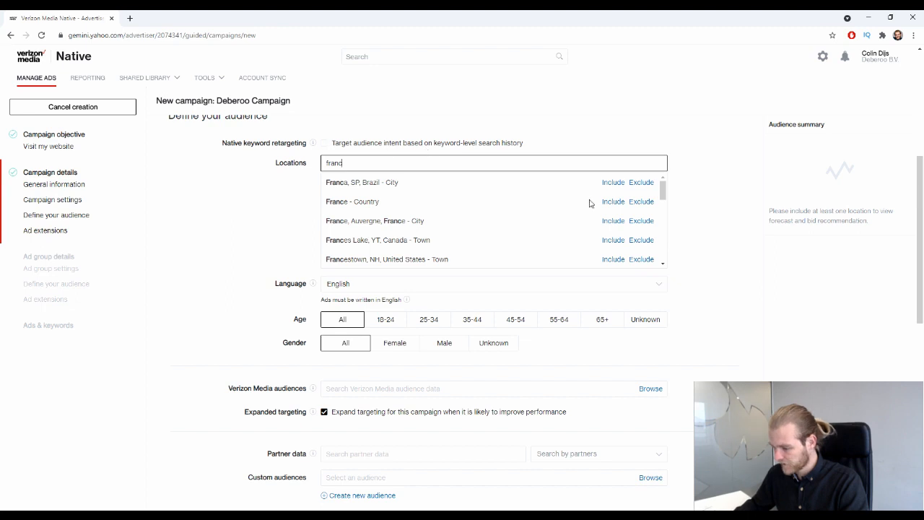
left_click(612, 201)
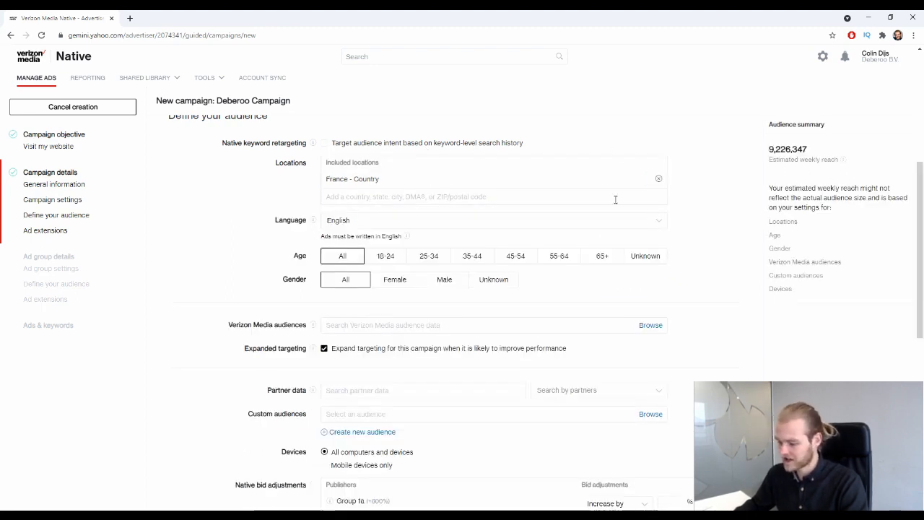
left_click(658, 178)
left_click(489, 162)
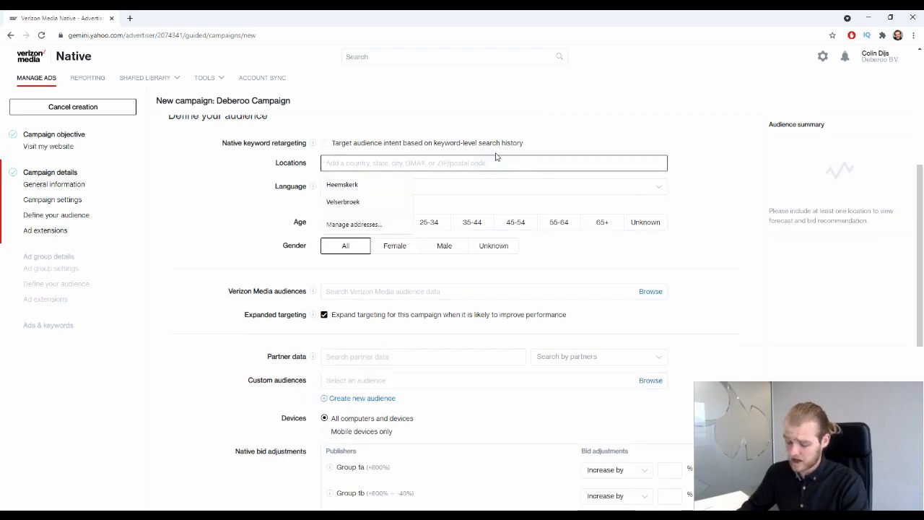
type("un")
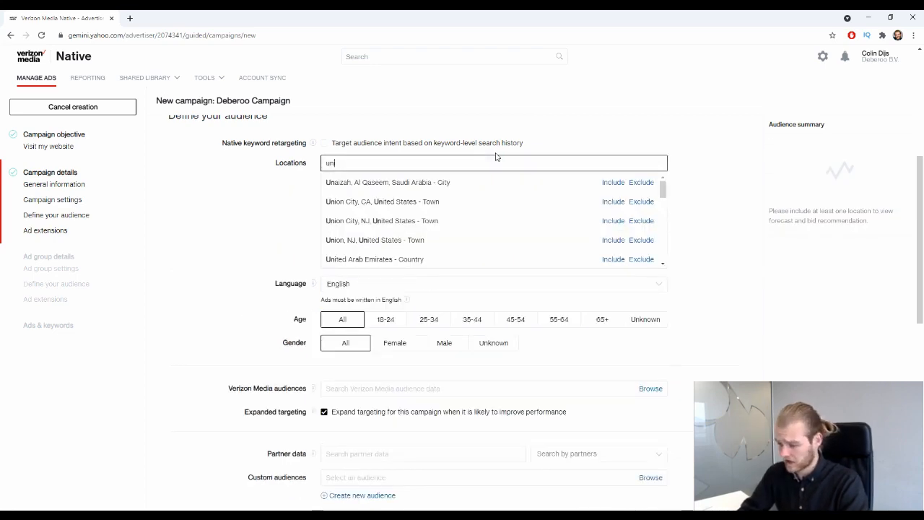
type("ited k")
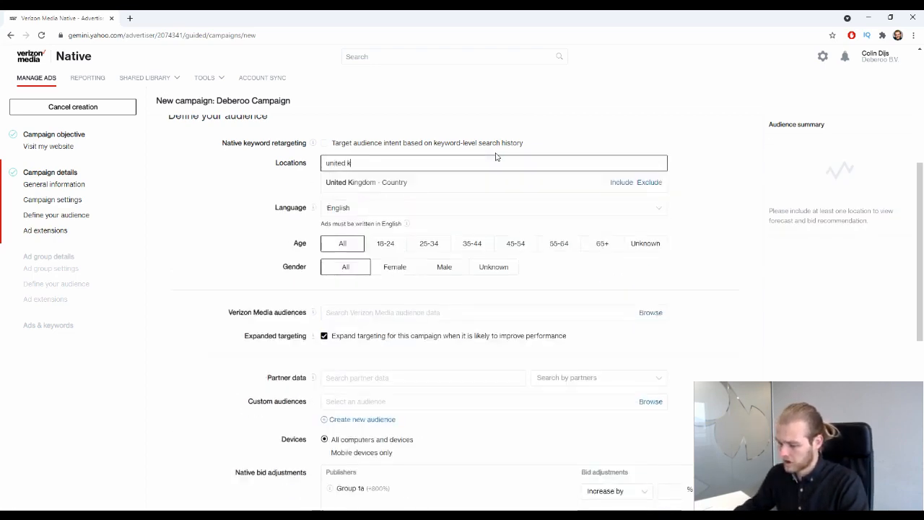
left_click(613, 182)
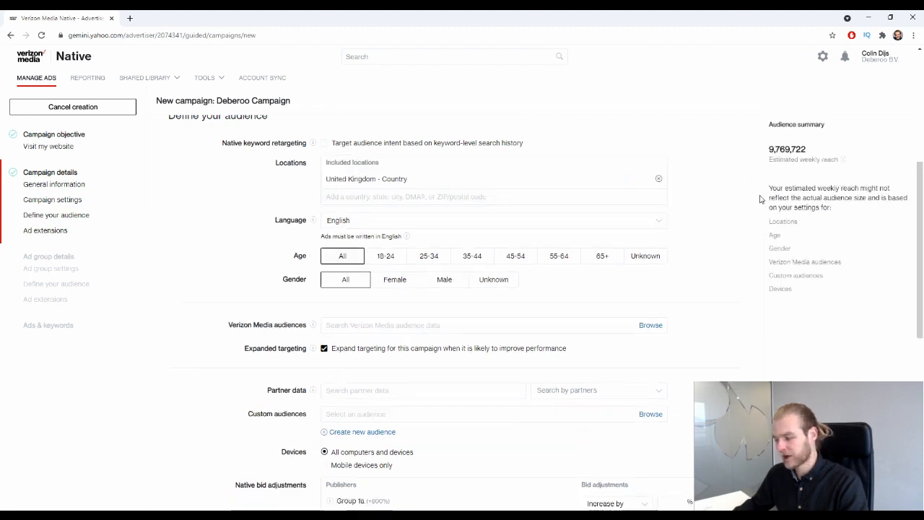
scroll(746, 166, "down", 2)
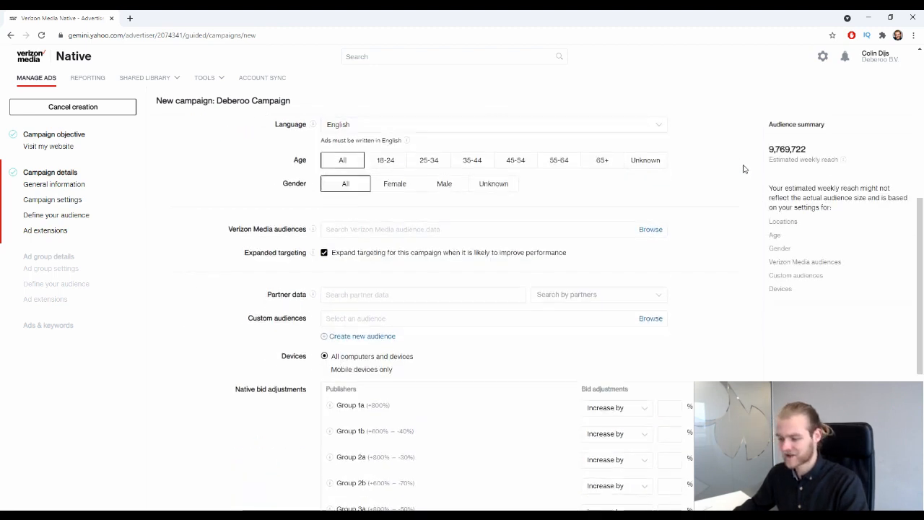
scroll(740, 159, "up", 1)
left_click(405, 144)
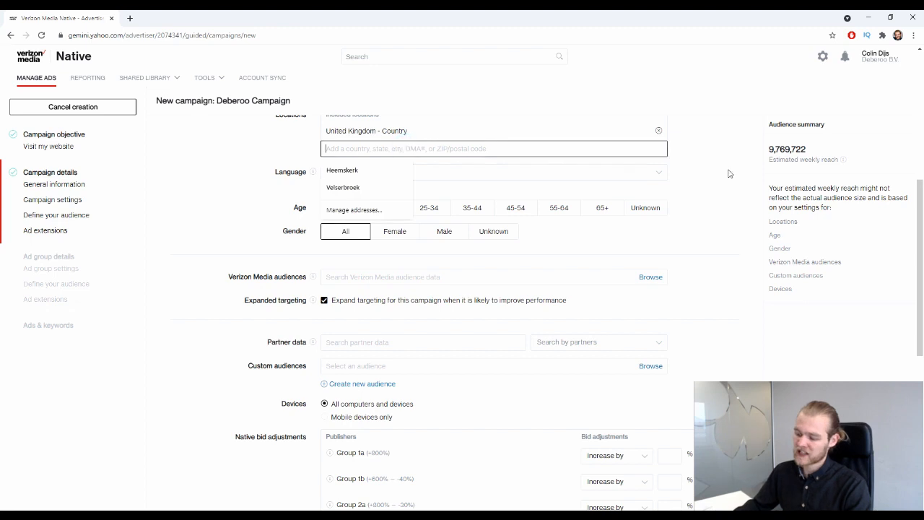
scroll(695, 190, "up", 1)
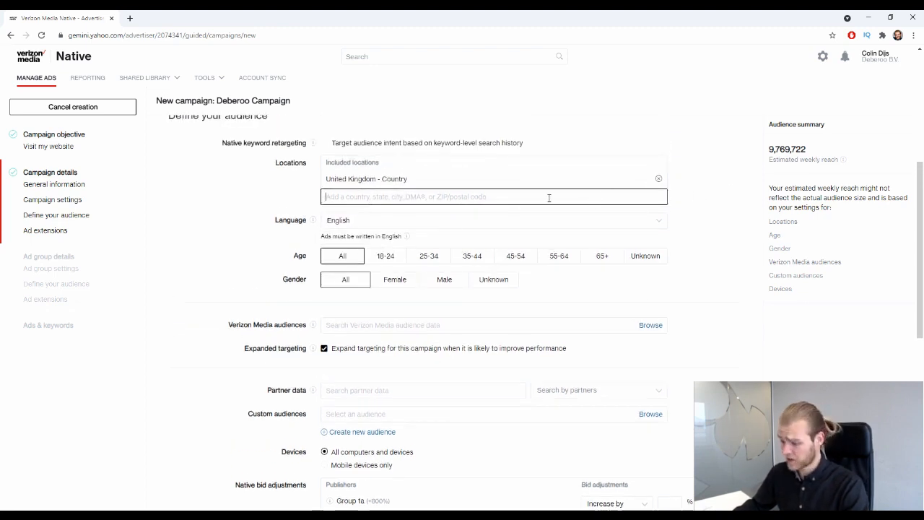
left_click(409, 200)
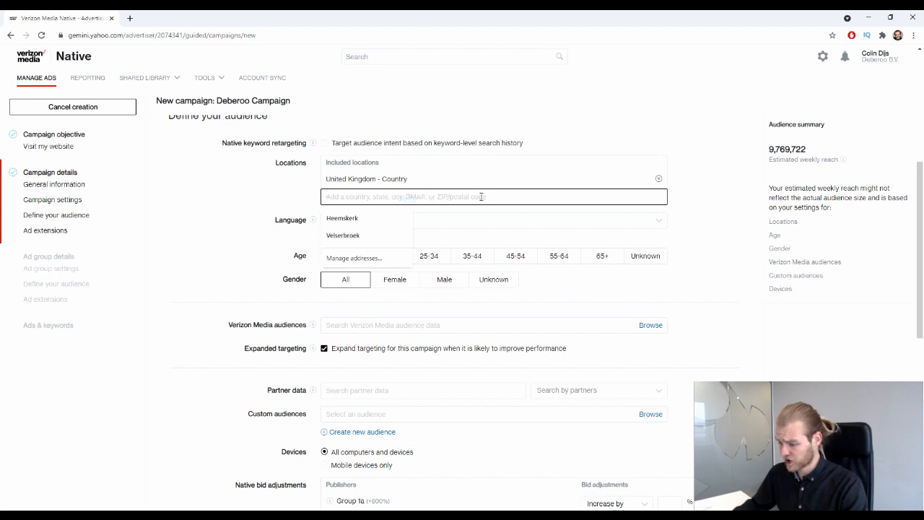
left_click(690, 154)
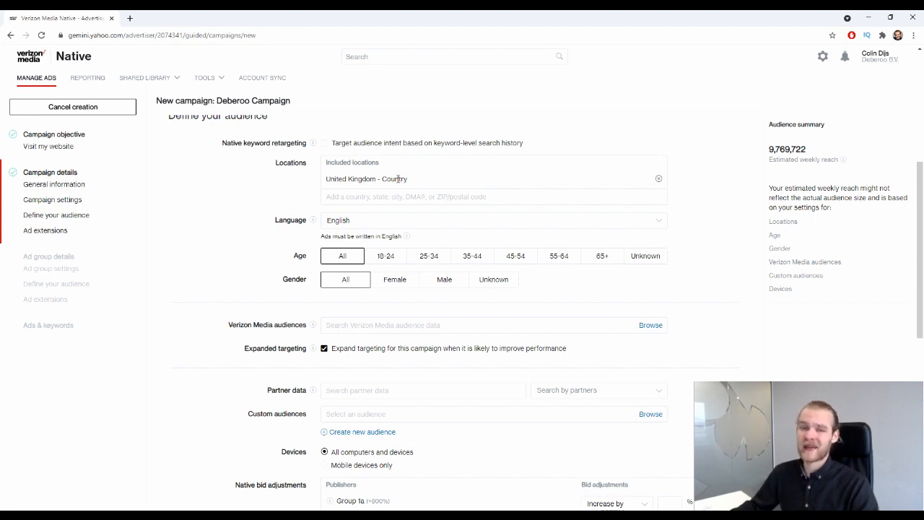
left_click(380, 199)
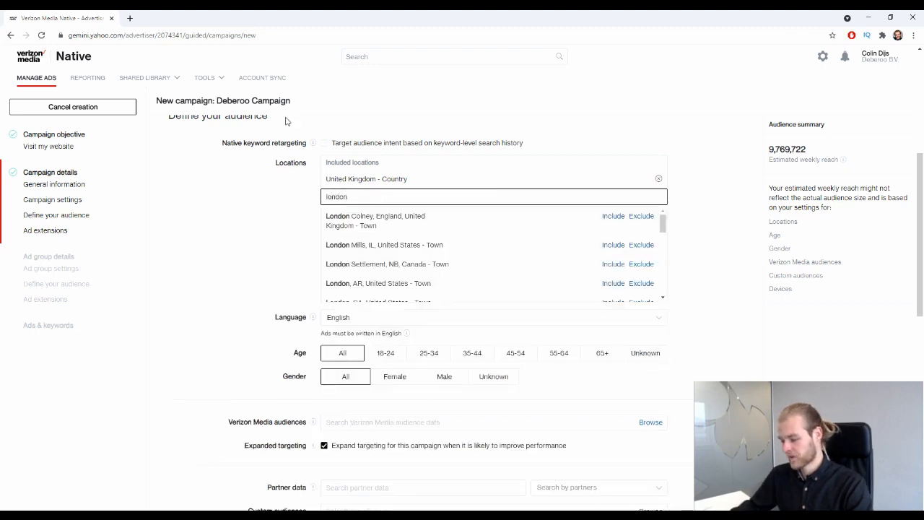
left_click(639, 218)
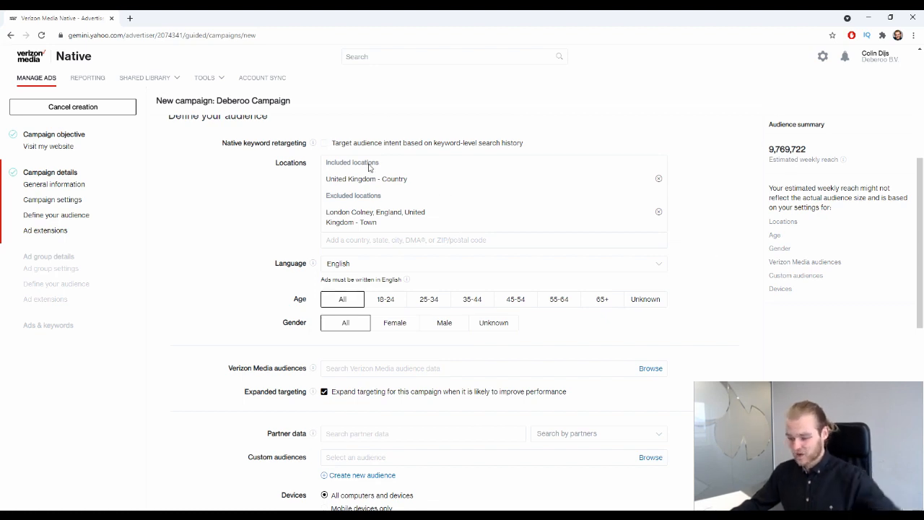
left_click_drag(325, 179, 427, 190)
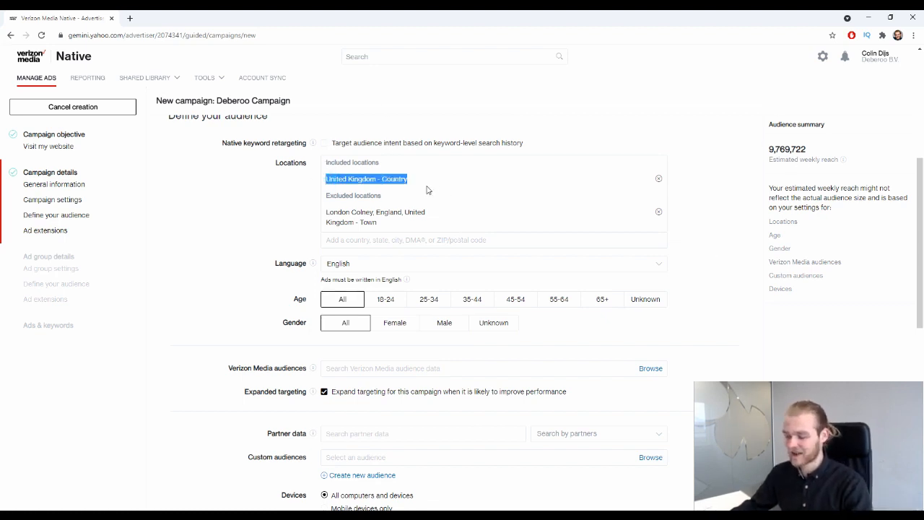
left_click_drag(323, 195, 403, 204)
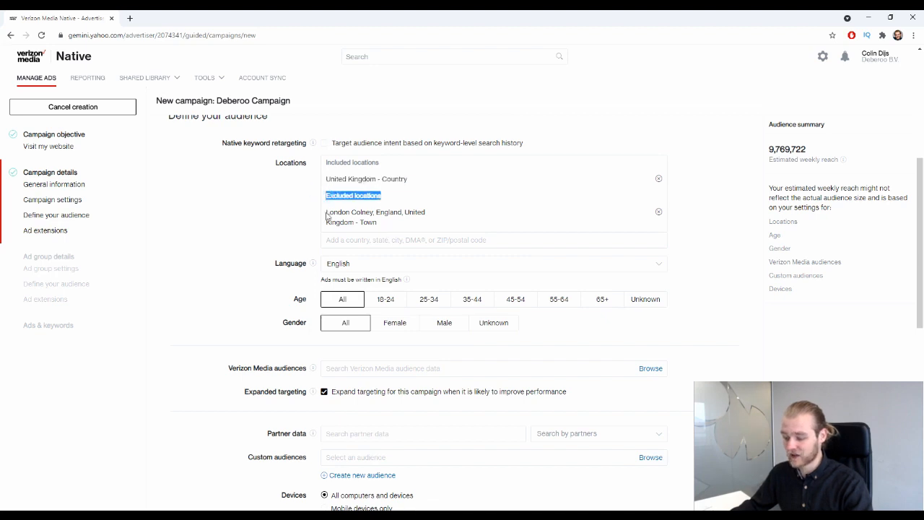
left_click_drag(327, 217, 402, 233)
left_click(659, 213)
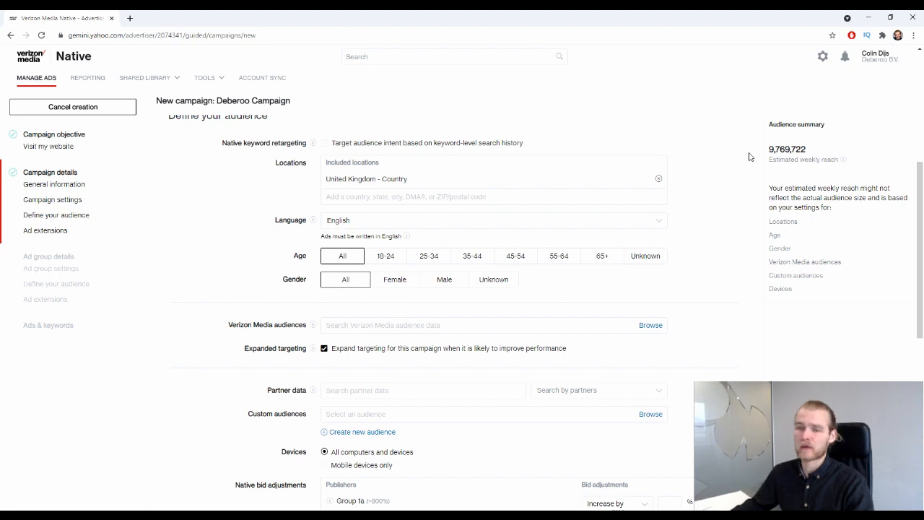
left_click(223, 214)
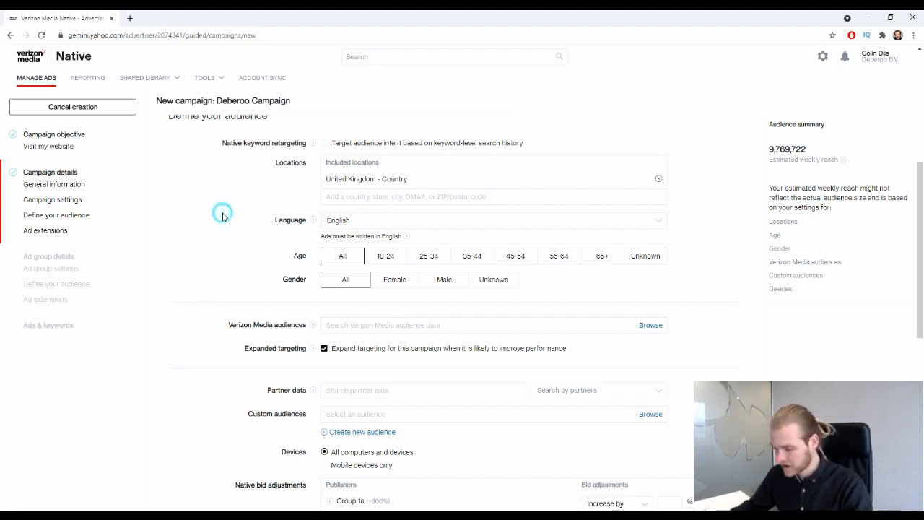
scroll(235, 216, "down", 1)
scroll(274, 173, "up", 1)
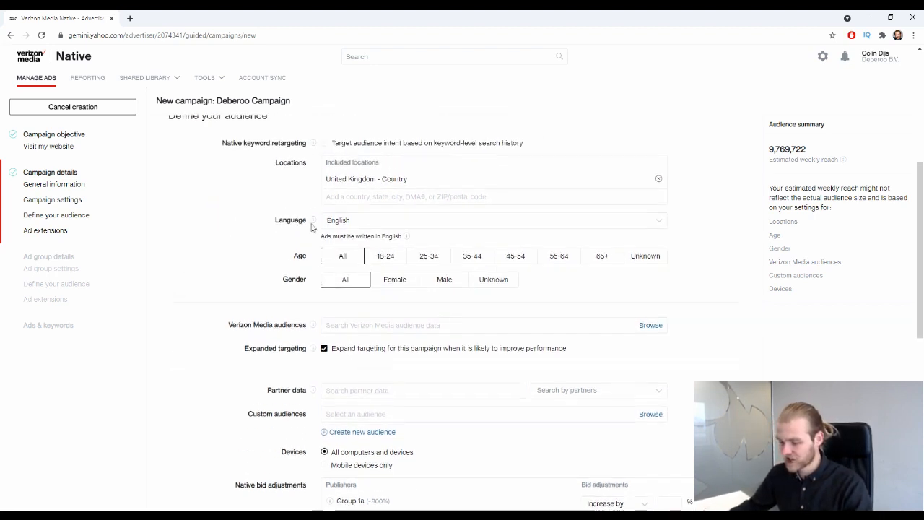
left_click_drag(321, 234, 386, 246)
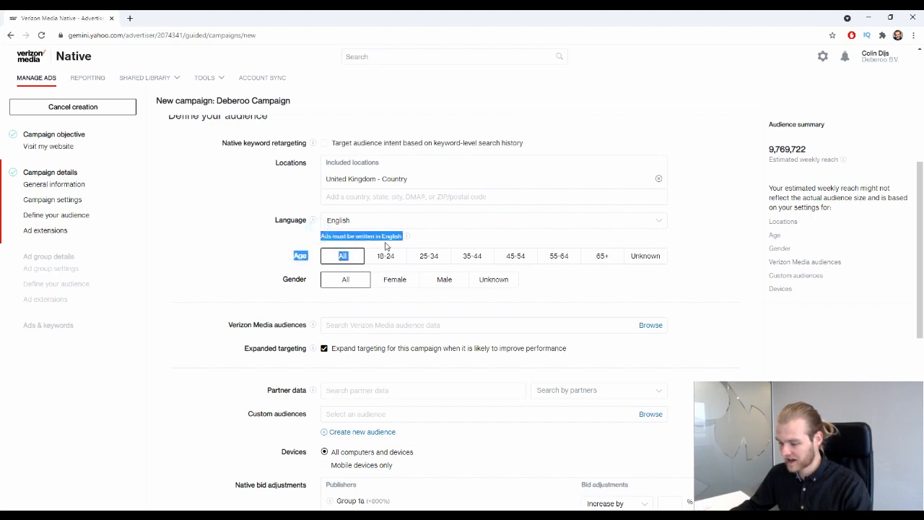
left_click(397, 222)
left_click(383, 261)
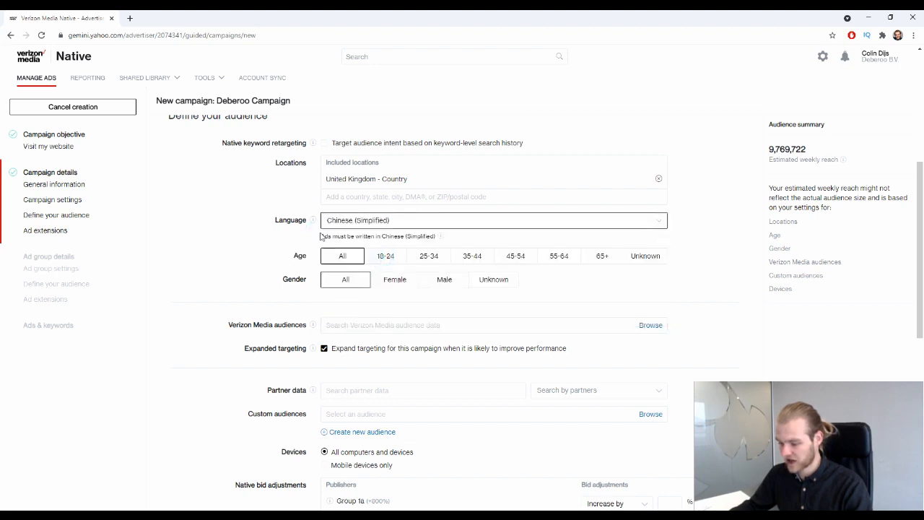
left_click_drag(321, 237, 429, 221)
left_click(429, 220)
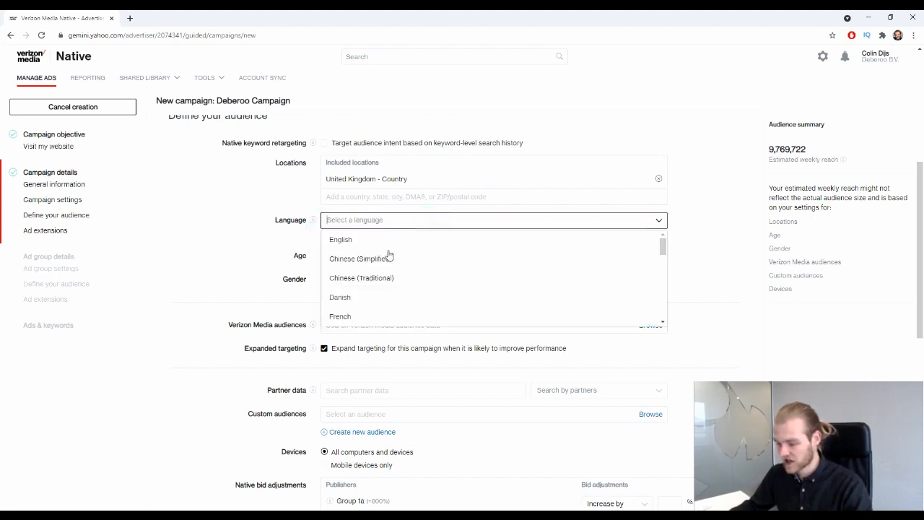
left_click(347, 239)
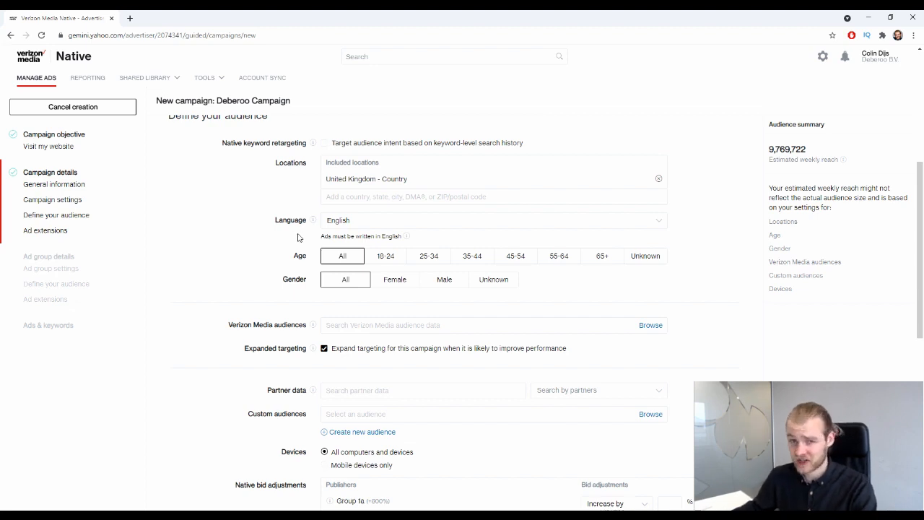
scroll(223, 196, "down", 2)
scroll(259, 219, "up", 1)
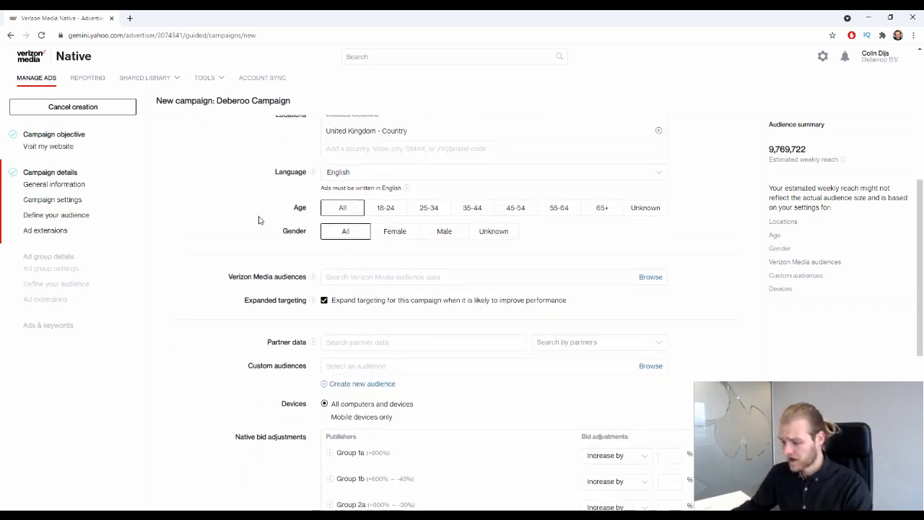
double_click(296, 207)
scroll(221, 343, "up", 2)
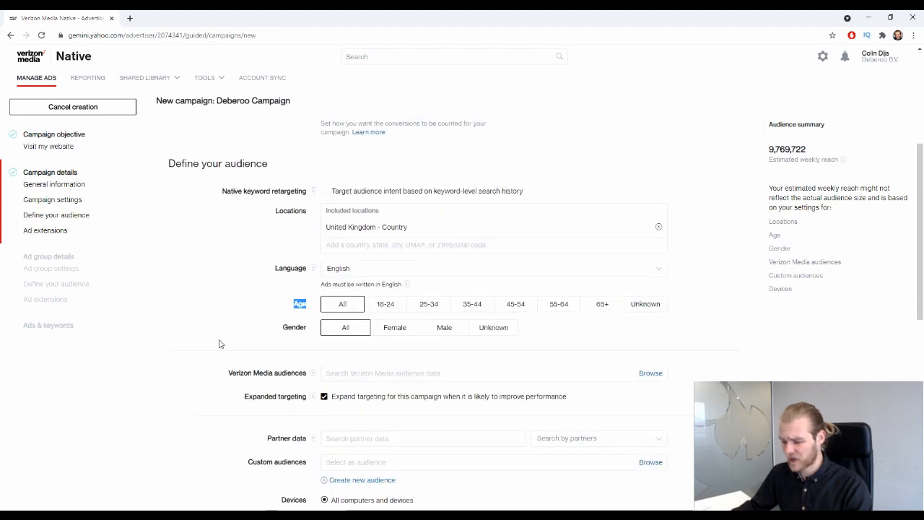
left_click(200, 302)
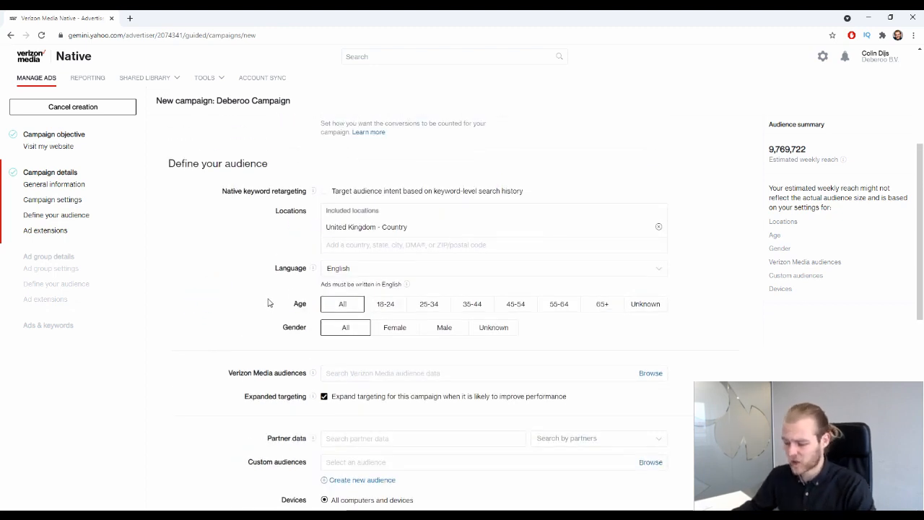
scroll(281, 296, "down", 1)
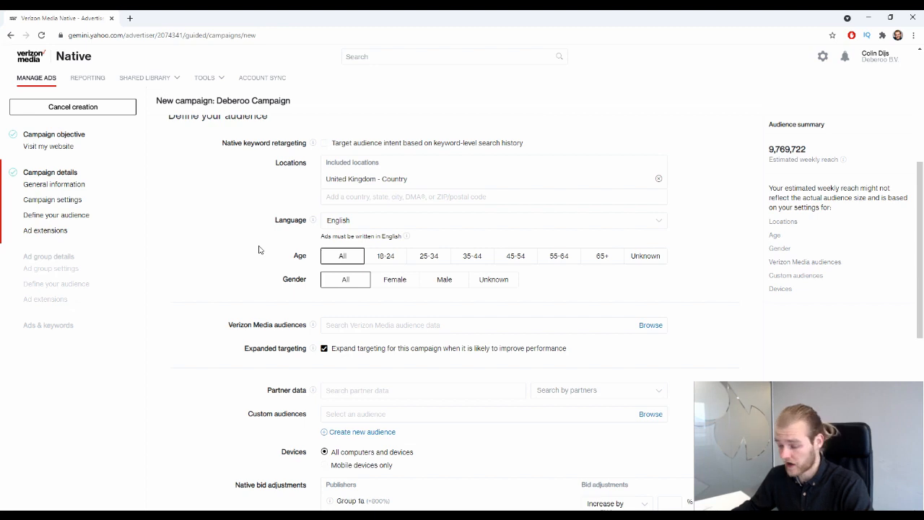
left_click(381, 257)
left_click(426, 257)
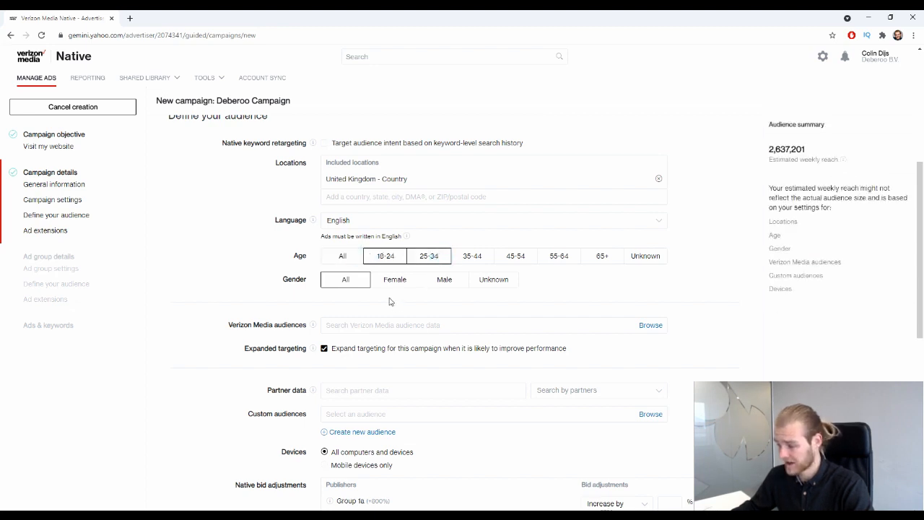
left_click_drag(826, 149, 760, 180)
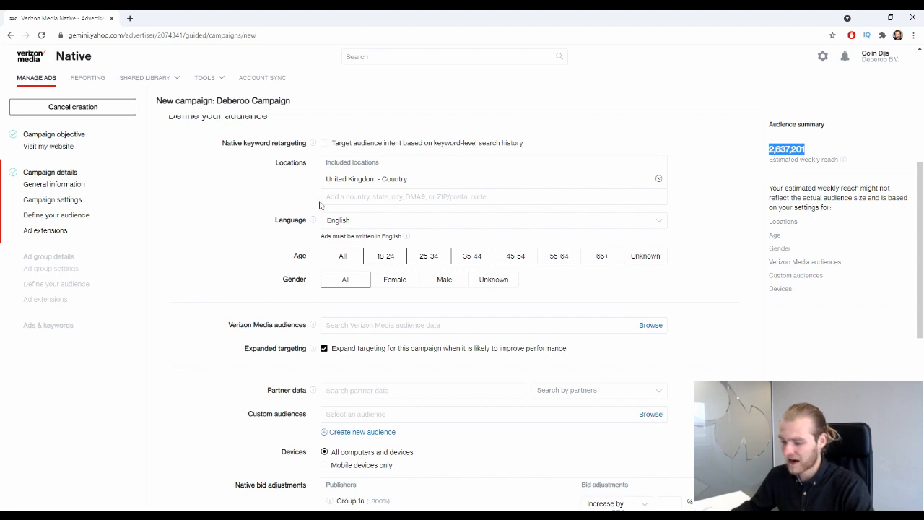
left_click(732, 220)
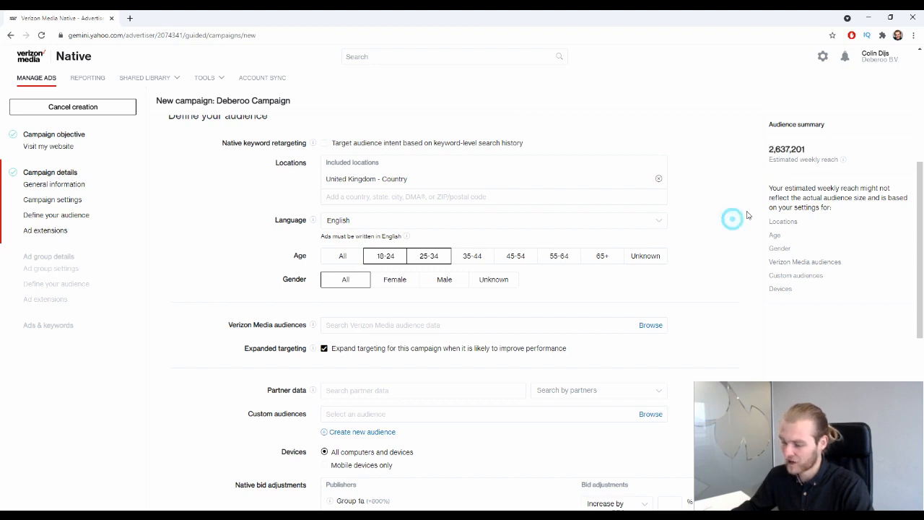
left_click_drag(774, 160, 821, 161)
double_click(748, 168)
left_click(744, 171)
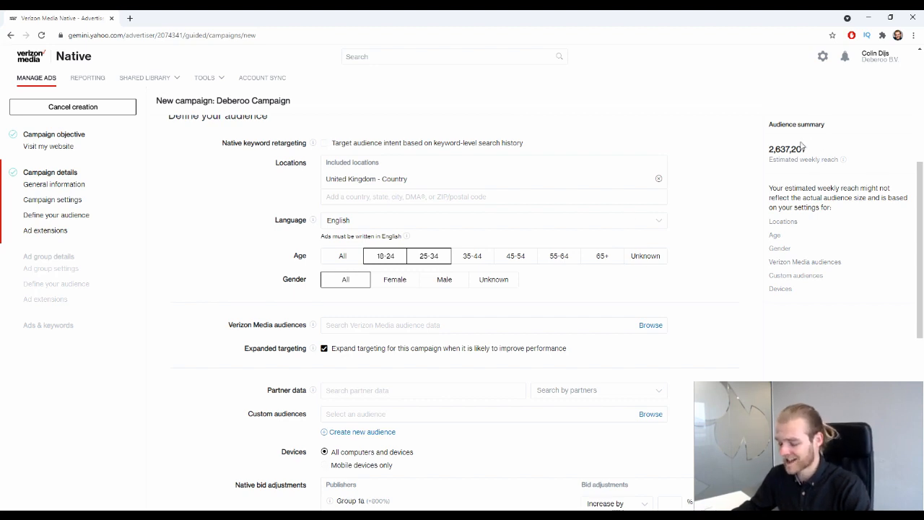
left_click(641, 258)
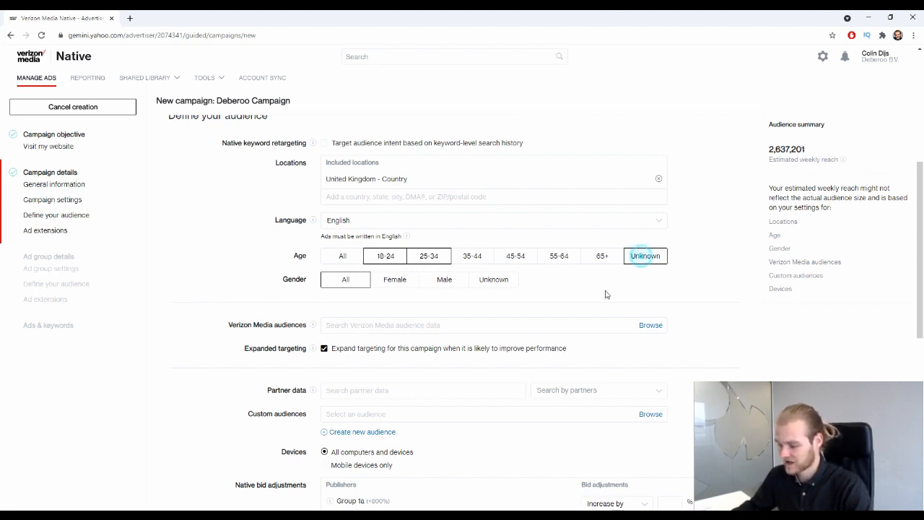
left_click(643, 256)
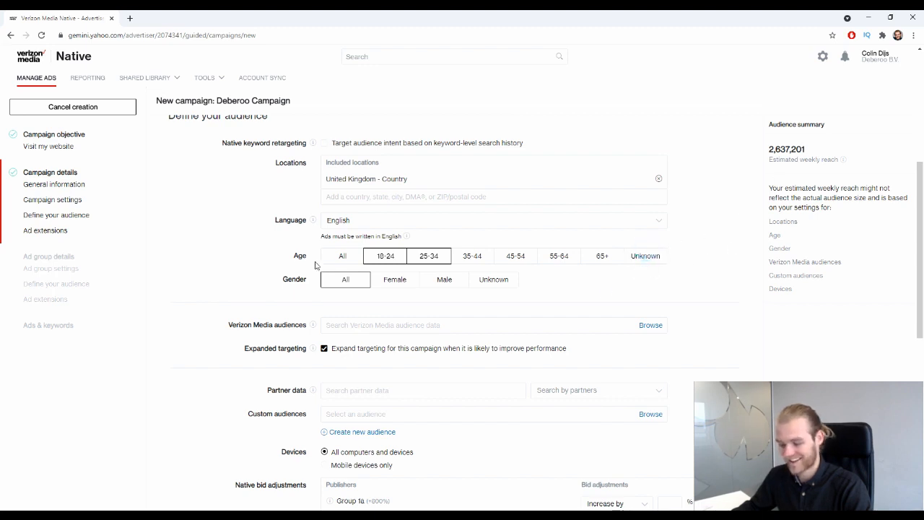
left_click(326, 257)
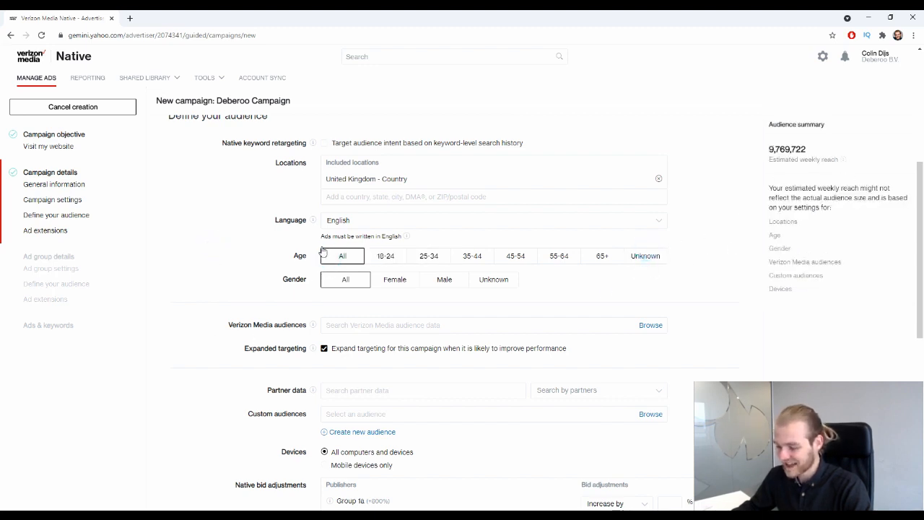
double_click(302, 256)
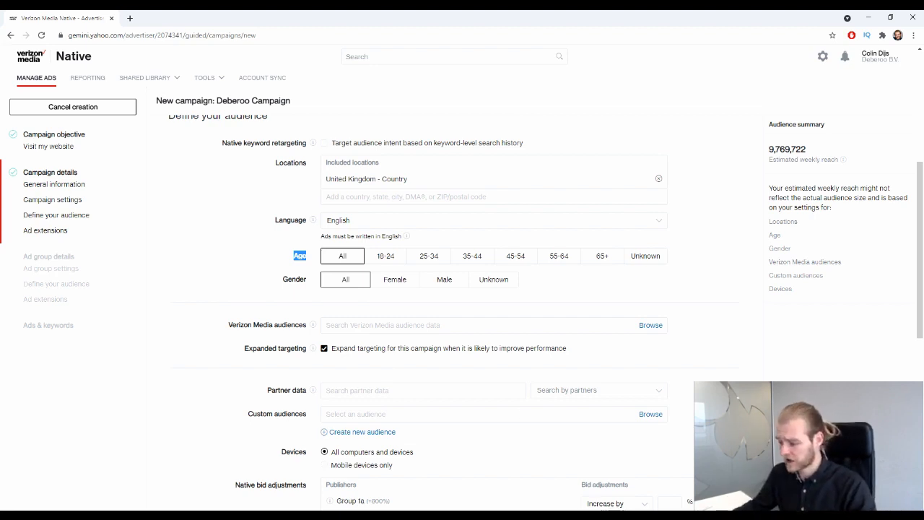
left_click(567, 256)
left_click(602, 255)
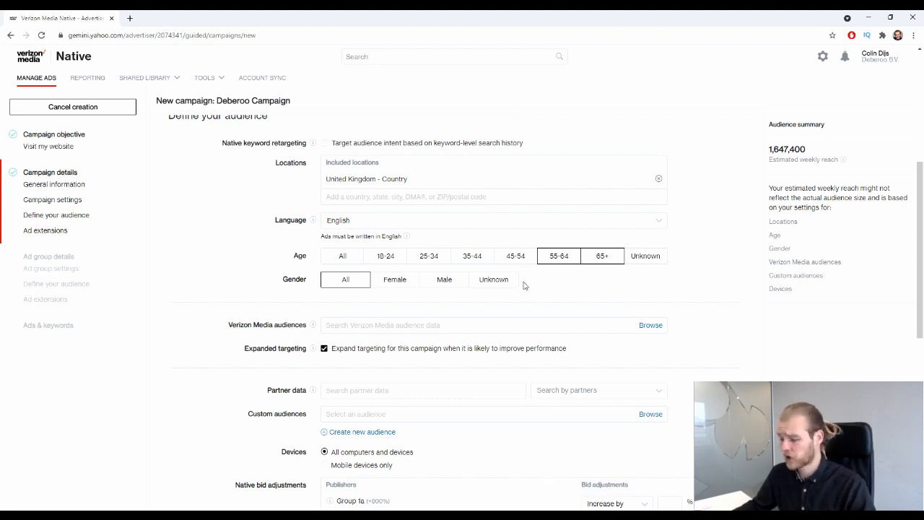
left_click(379, 262)
left_click(375, 264)
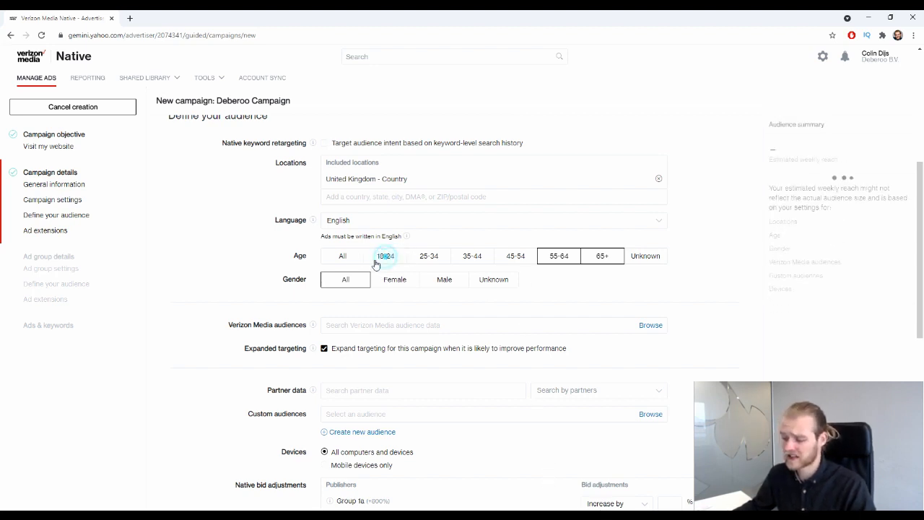
left_click(344, 256)
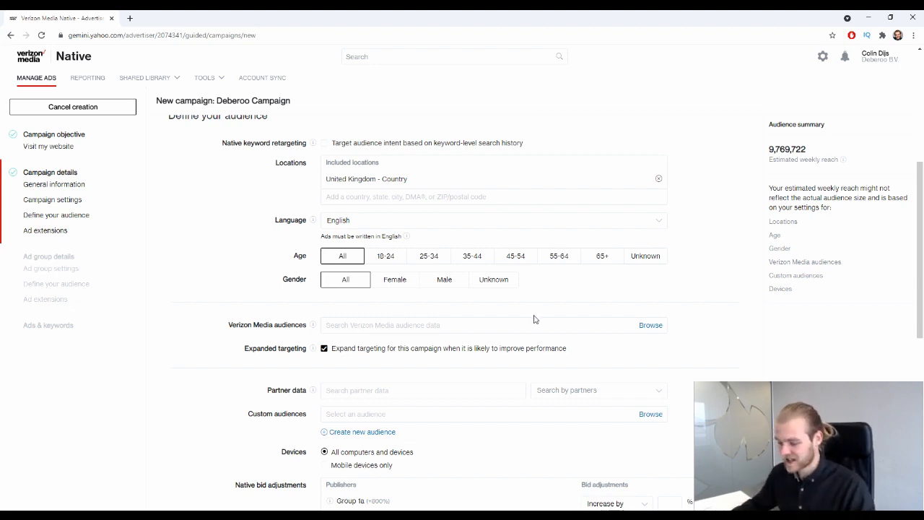
left_click(394, 283)
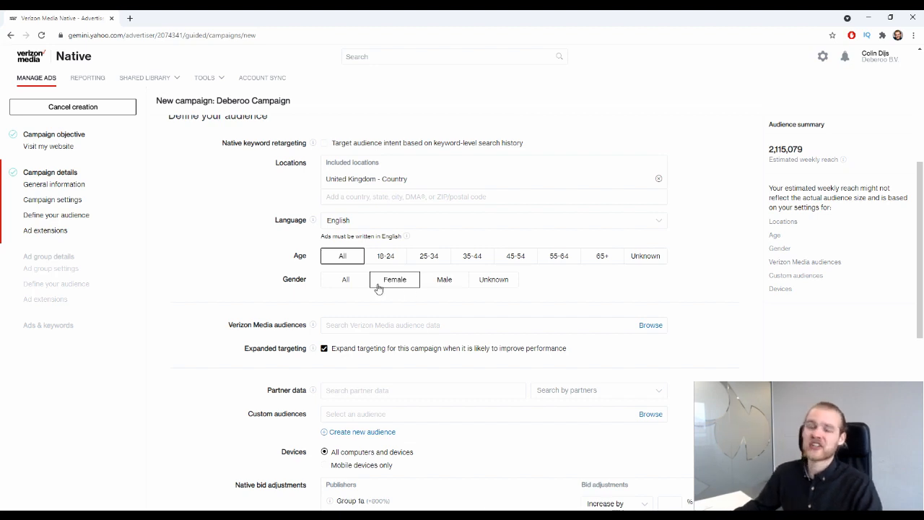
left_click(347, 279)
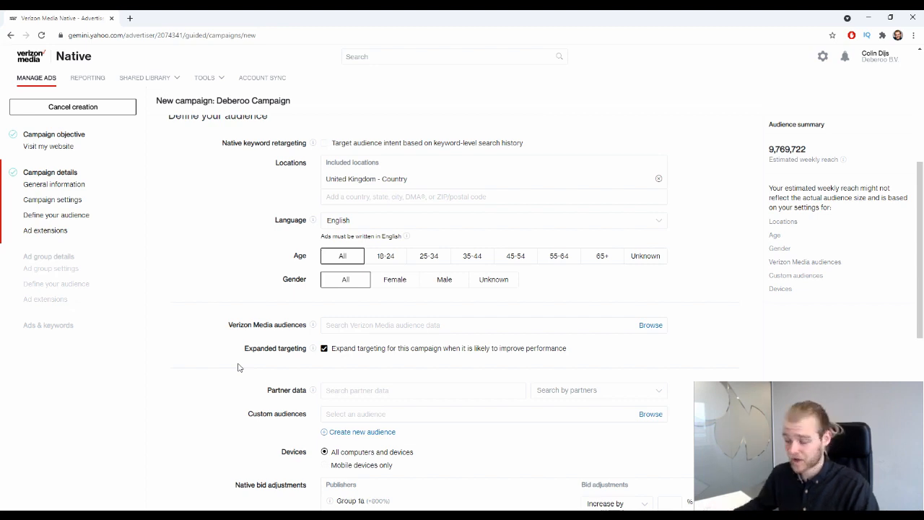
Browse the Verizon Media audience categories, expanding and collapsing Household & Lifestages.
scroll(252, 306, "down", 2)
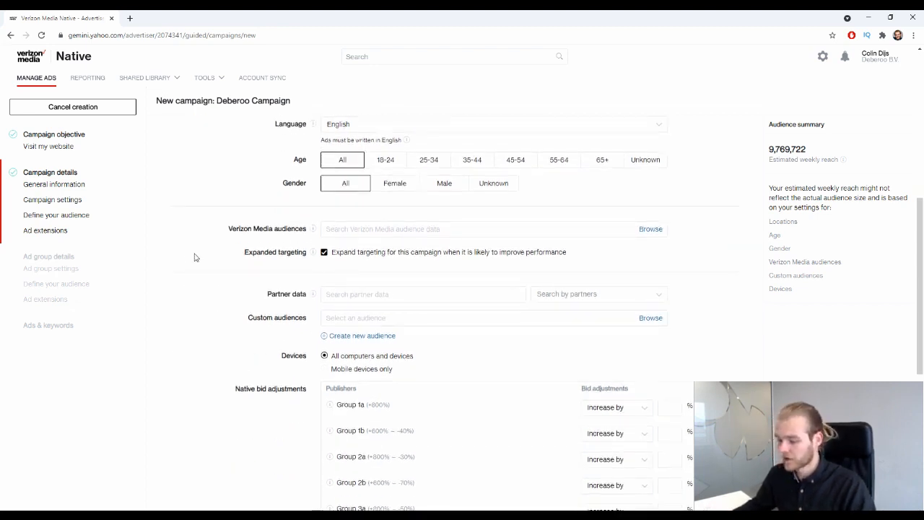
left_click_drag(225, 228, 270, 228)
left_click(277, 227)
left_click(409, 229)
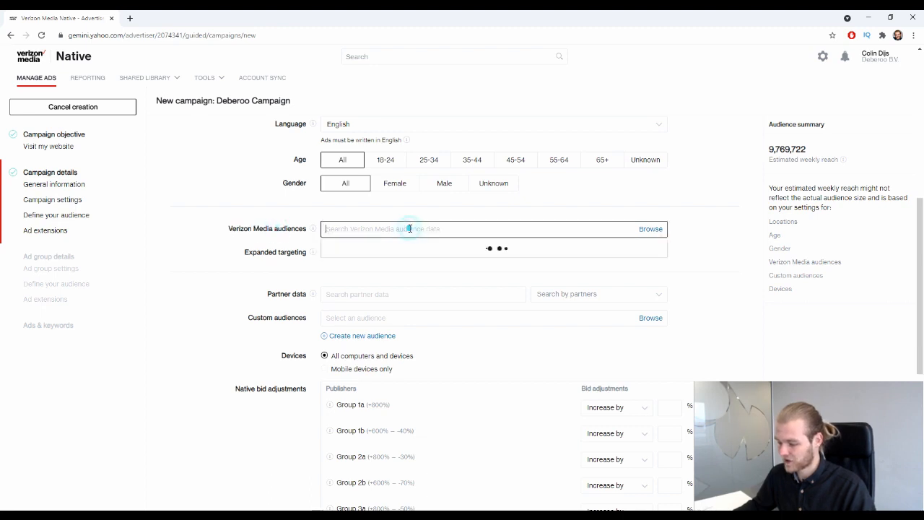
left_click(331, 248)
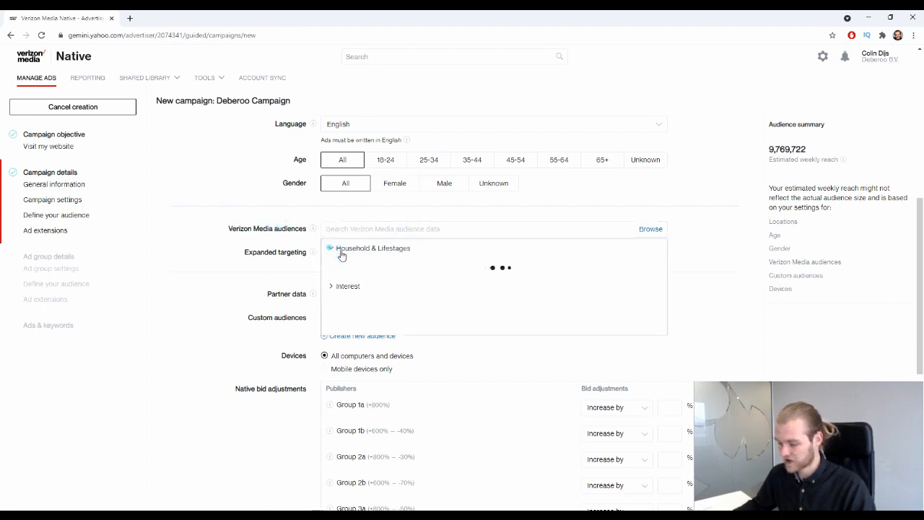
scroll(336, 310, "down", 3)
scroll(342, 306, "up", 5)
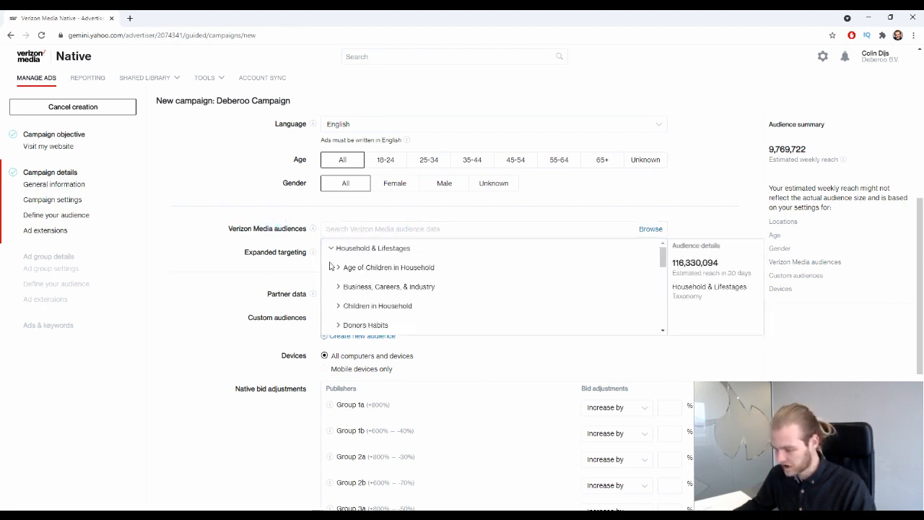
left_click(330, 249)
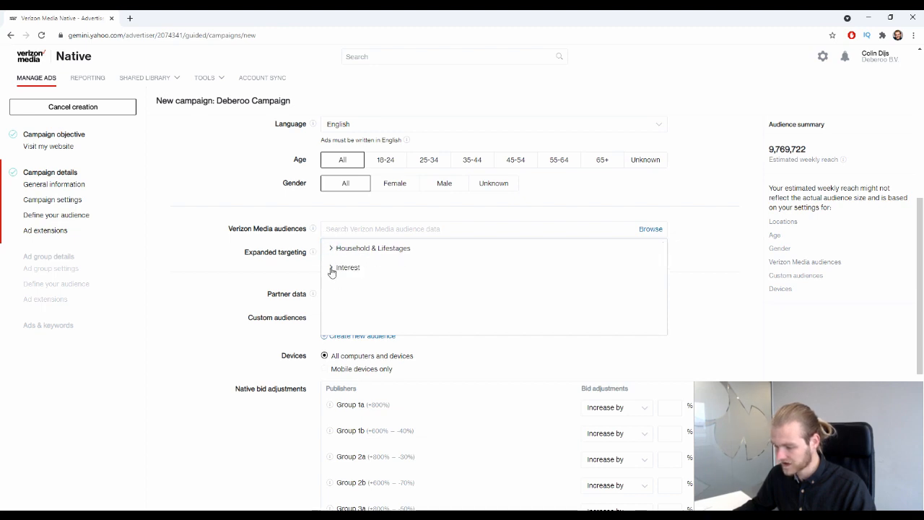
Drill into Interest > Sports > Outdoor recreation, showing 44,320,115 estimated 30-day reach.
left_click(331, 267)
scroll(500, 278, "down", 10)
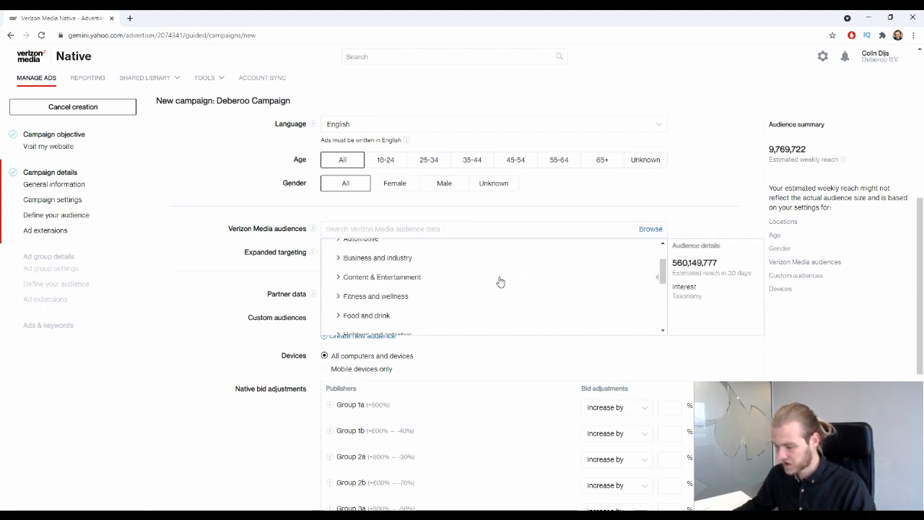
scroll(498, 277, "down", 5)
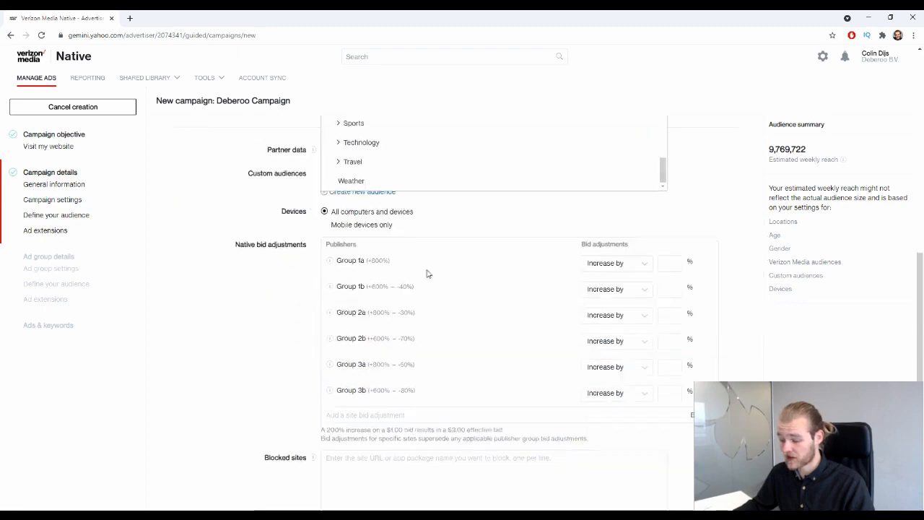
scroll(428, 260, "up", 3)
left_click(439, 221)
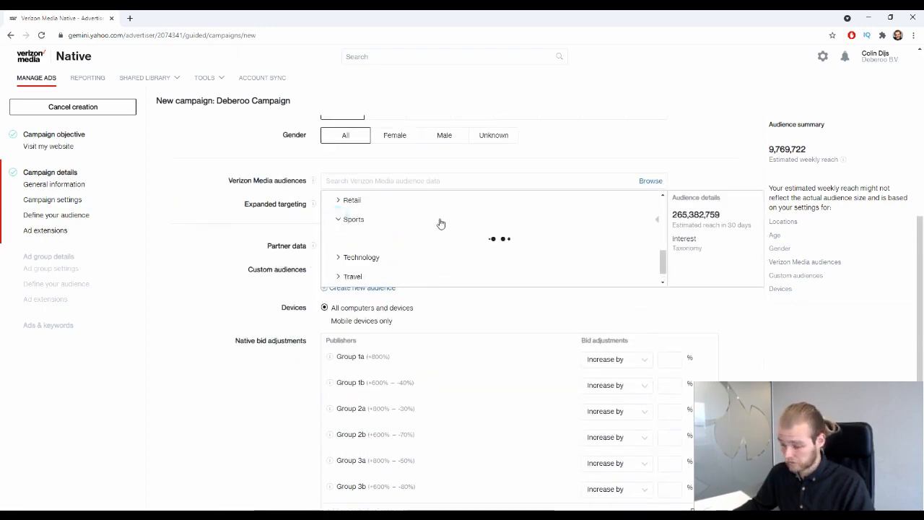
scroll(434, 235, "down", 6)
scroll(432, 231, "down", 3)
scroll(423, 231, "up", 5)
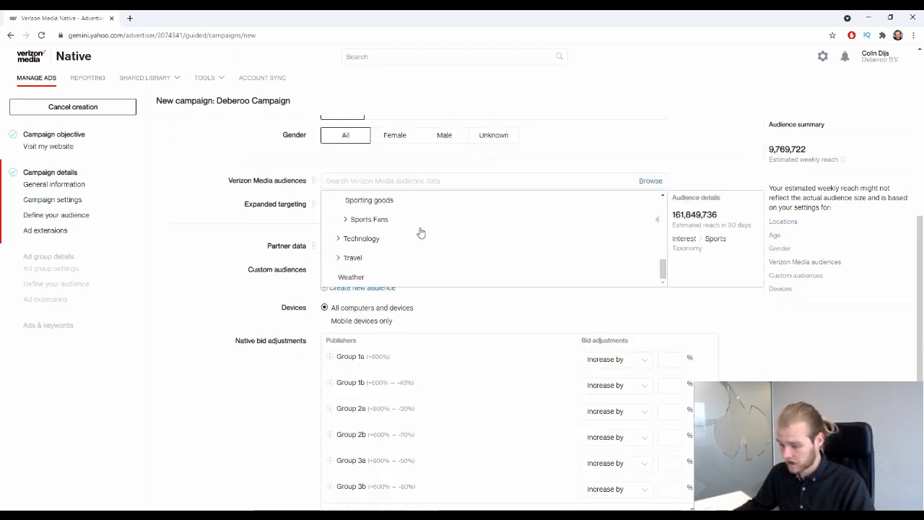
left_click(345, 230)
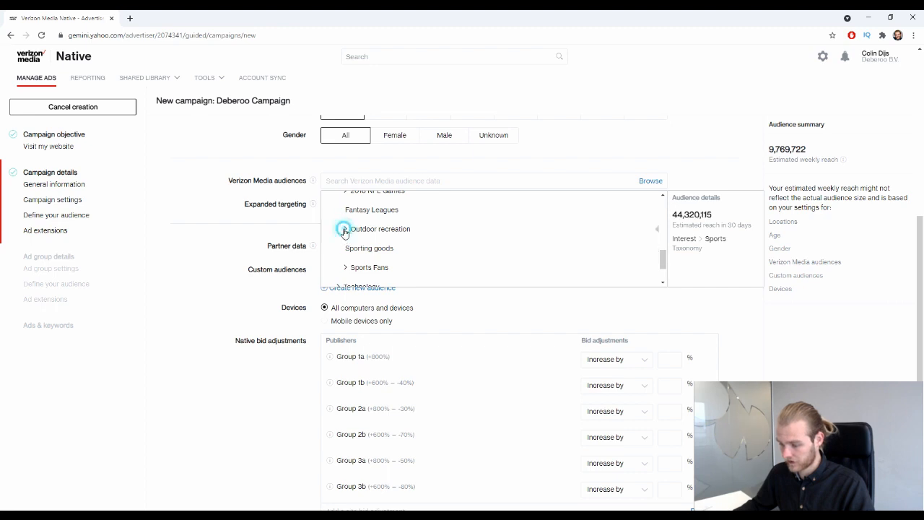
scroll(429, 223, "down", 6)
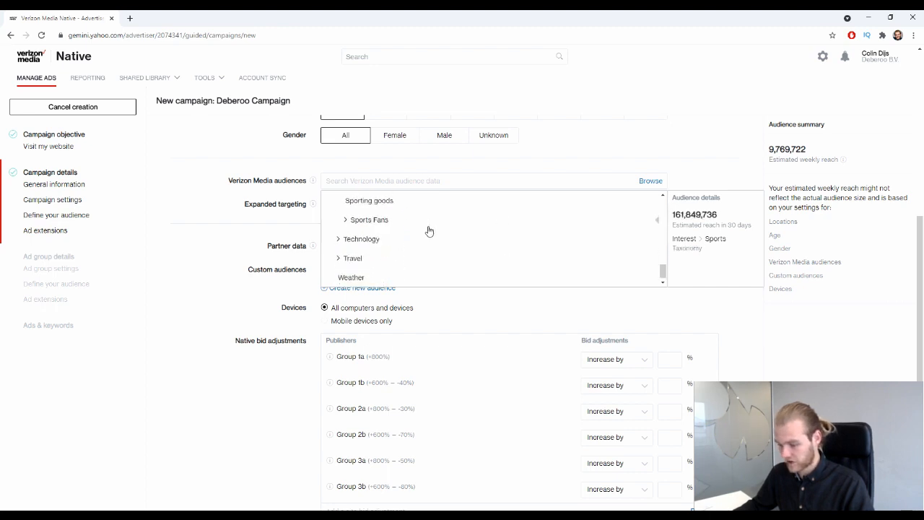
scroll(429, 229, "up", 6)
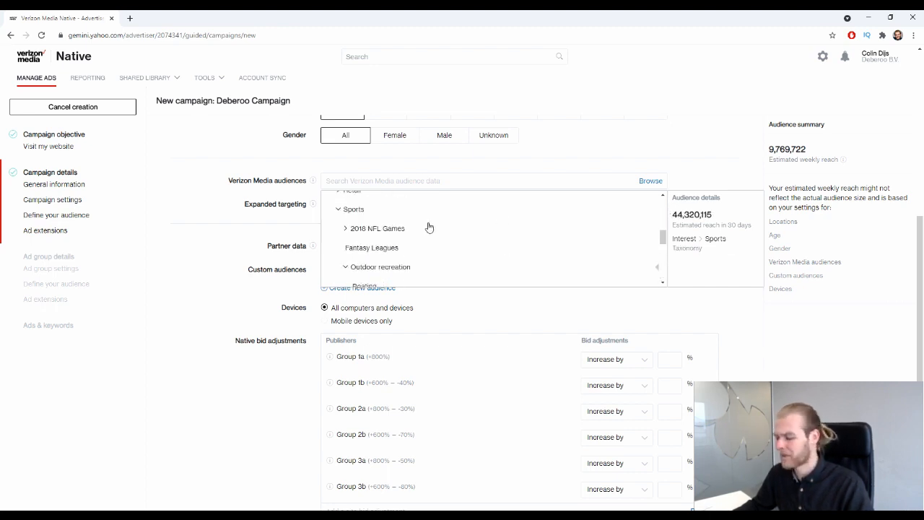
scroll(429, 227, "up", 8)
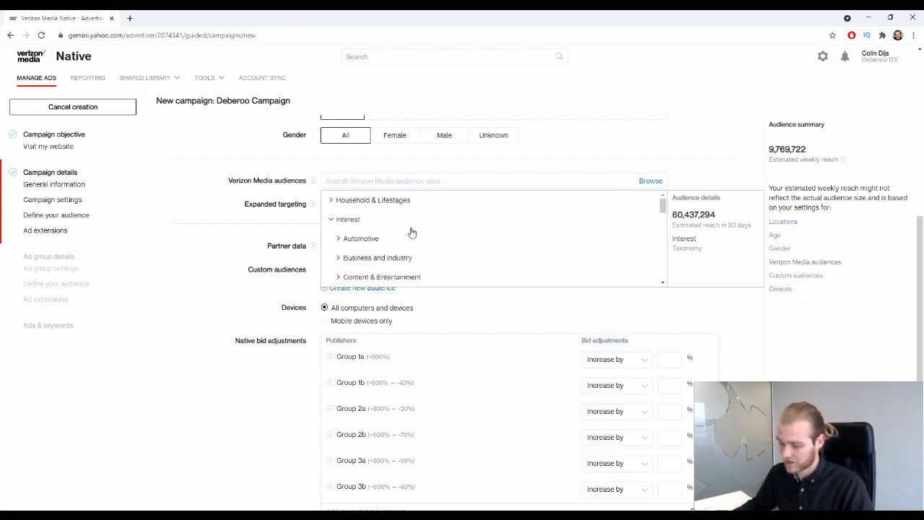
Expand Household & Lifestyles and its Age of Children in Household categories.
left_click(331, 220)
left_click(330, 201)
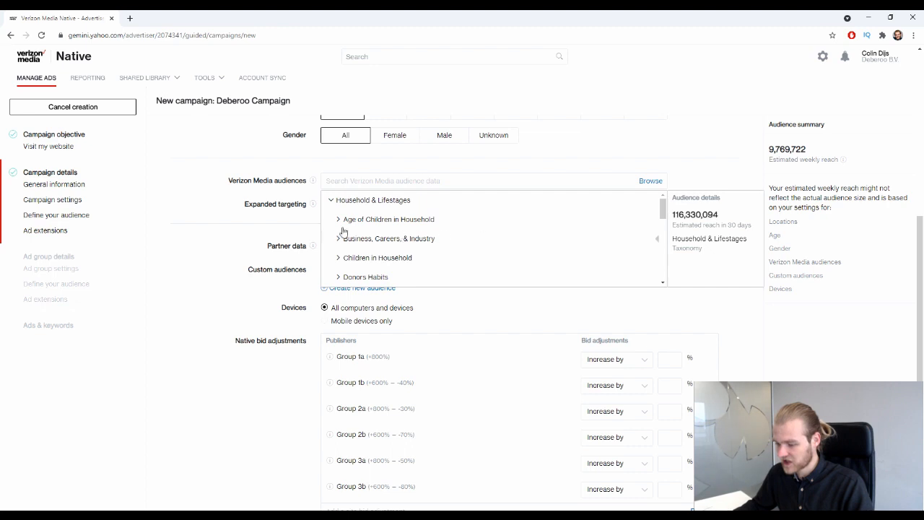
left_click(338, 219)
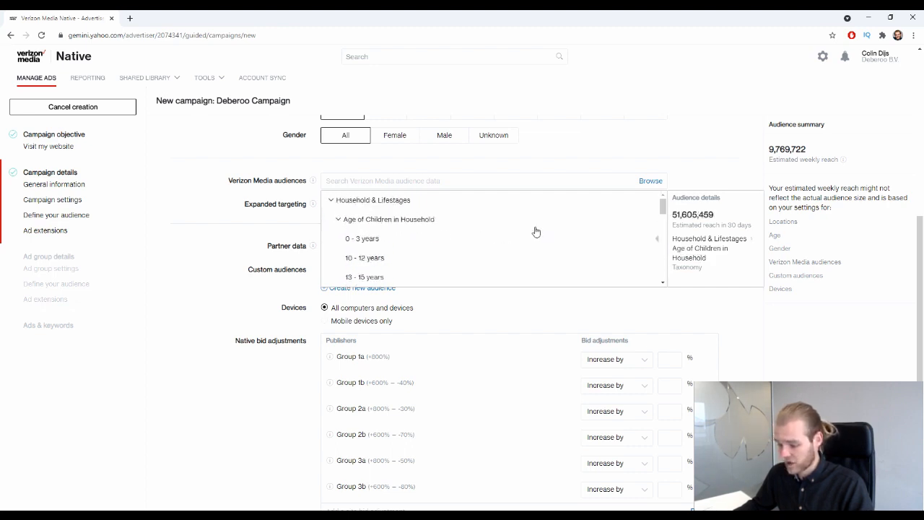
left_click(337, 220)
scroll(457, 209, "down", 4)
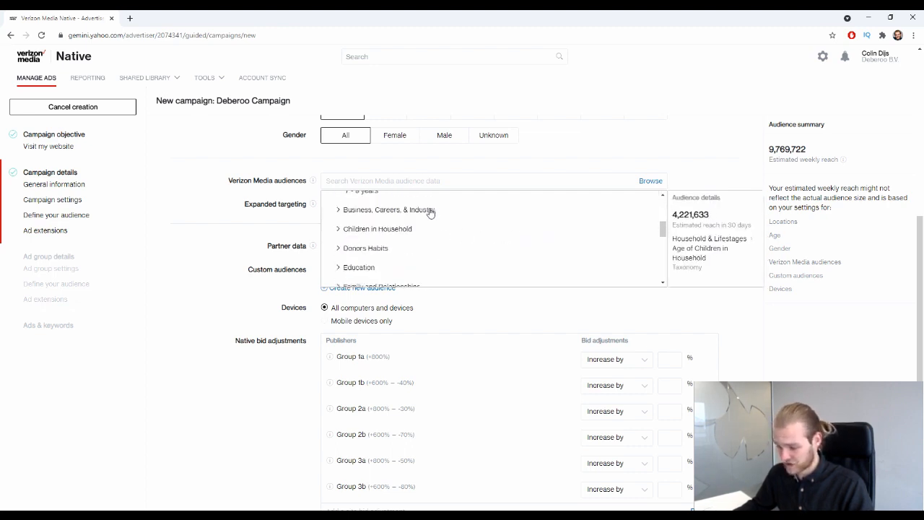
scroll(341, 258, "up", 2)
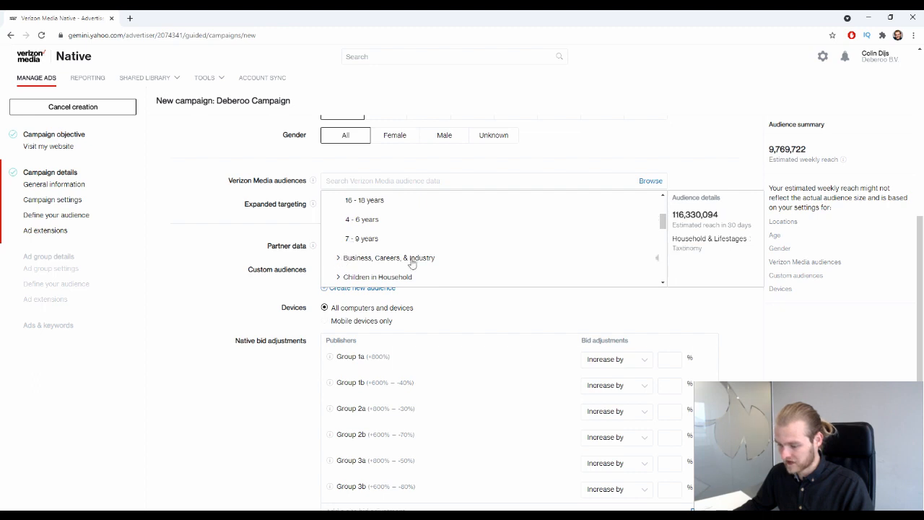
scroll(412, 264, "down", 1)
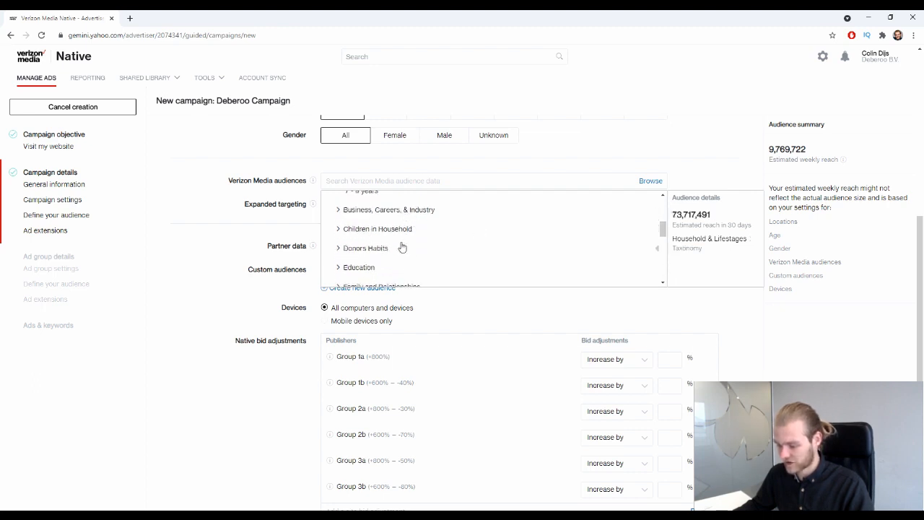
scroll(426, 249, "down", 1)
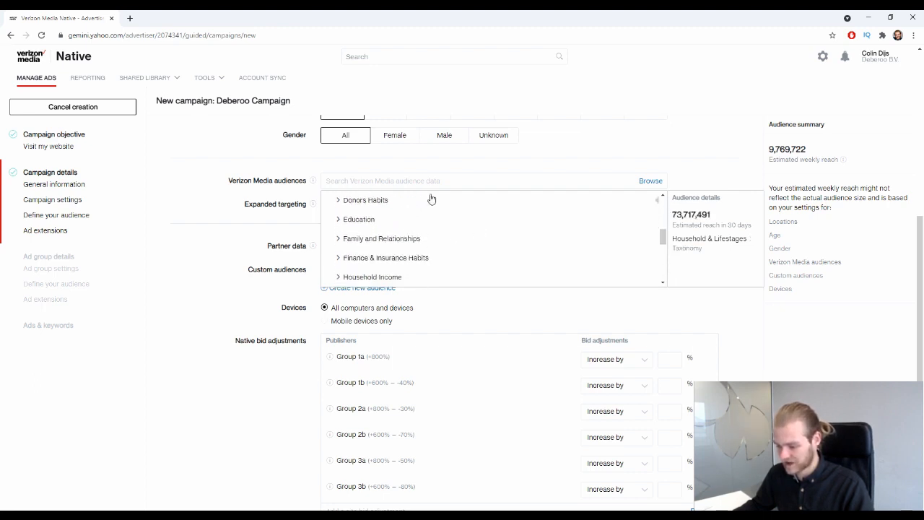
Expand Donors Habits, then close the audience list with no audience added.
left_click(337, 201)
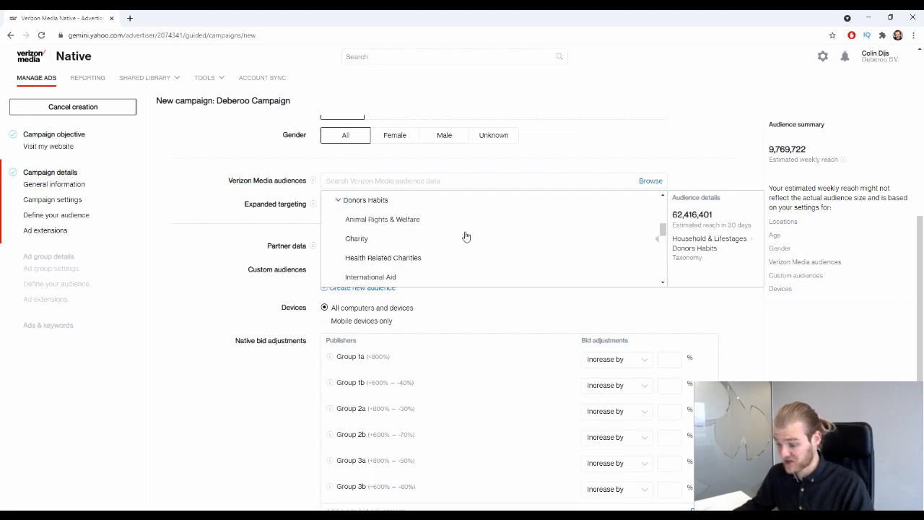
scroll(438, 242, "down", 2)
scroll(419, 239, "down", 1)
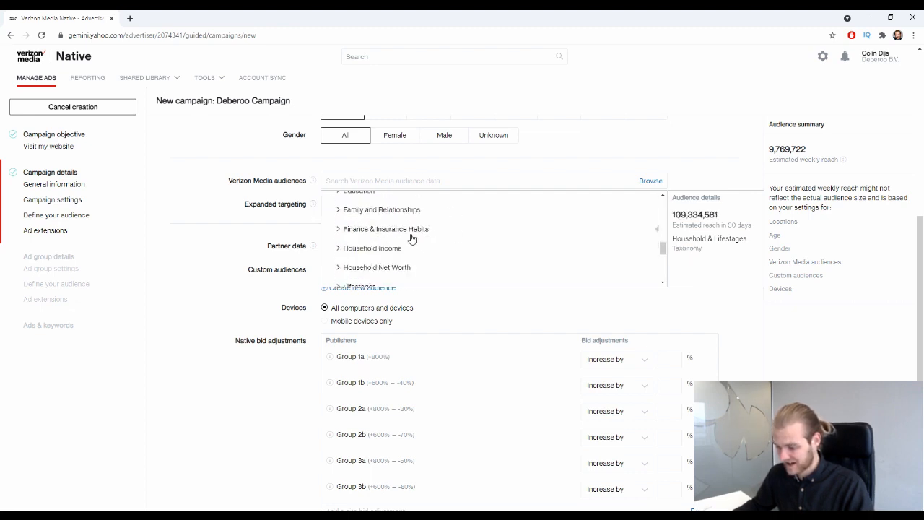
scroll(389, 260, "down", 1)
scroll(368, 238, "down", 3)
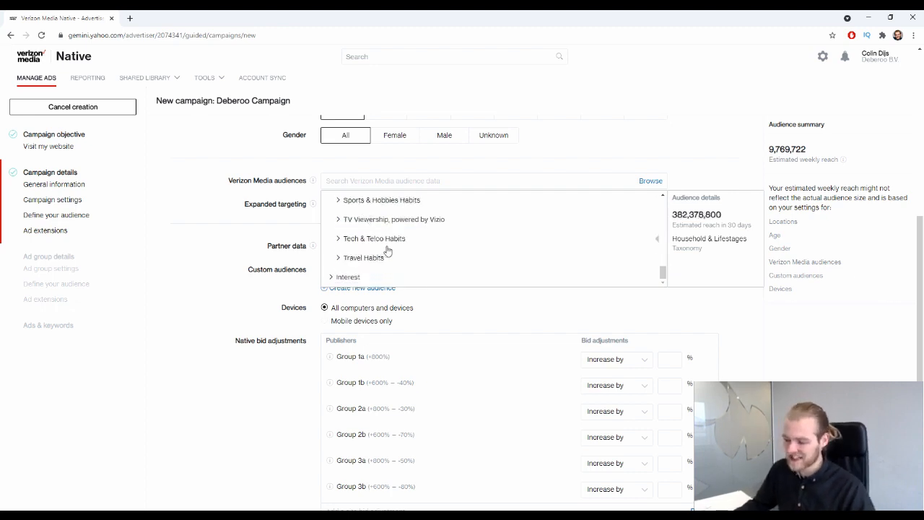
scroll(379, 245, "up", 10)
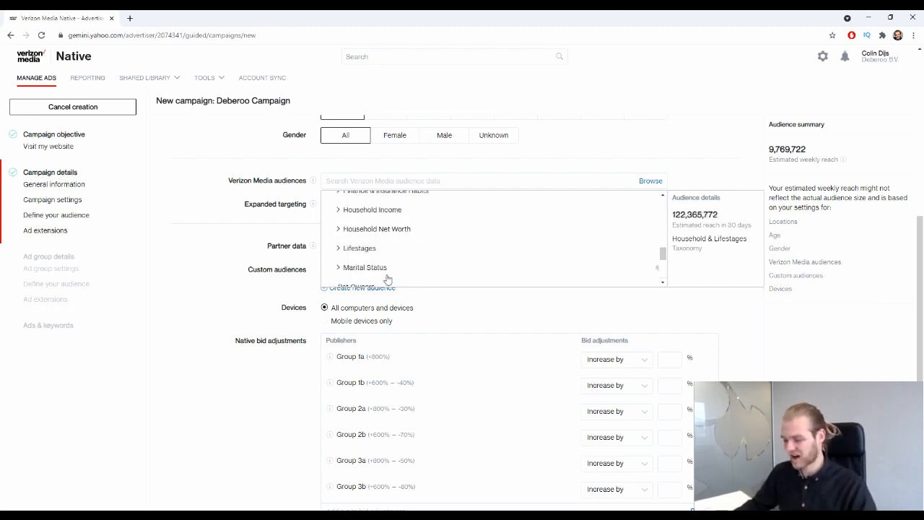
scroll(489, 201, "down", 4)
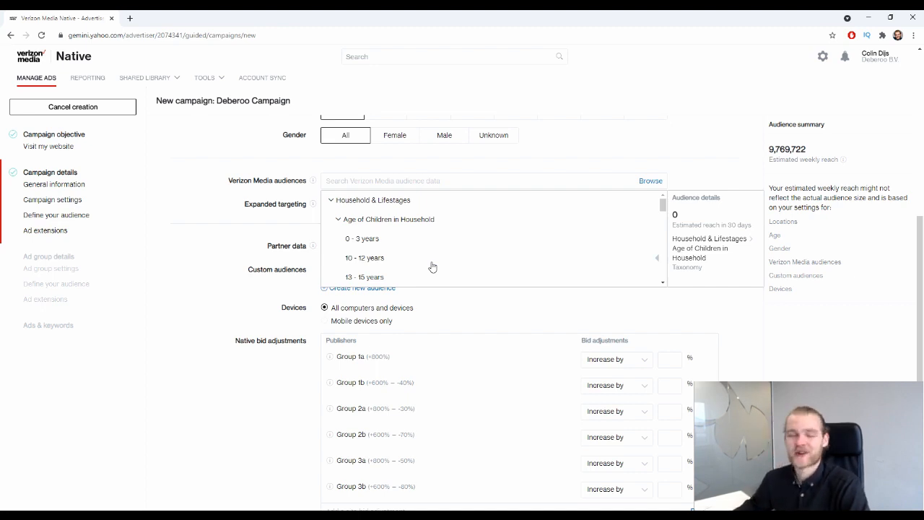
left_click(243, 235)
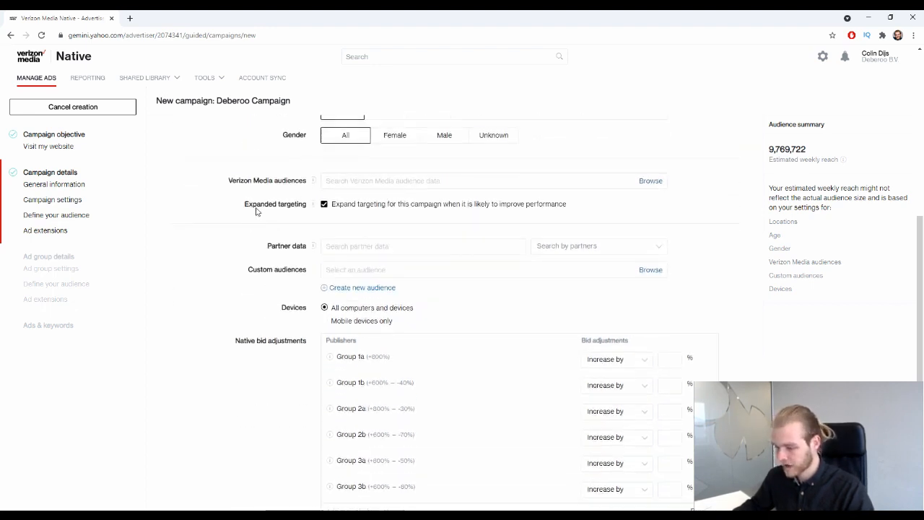
Uncheck 'Expand targeting for this campaign when it is likely to improve performance'.
left_click_drag(247, 209, 298, 208)
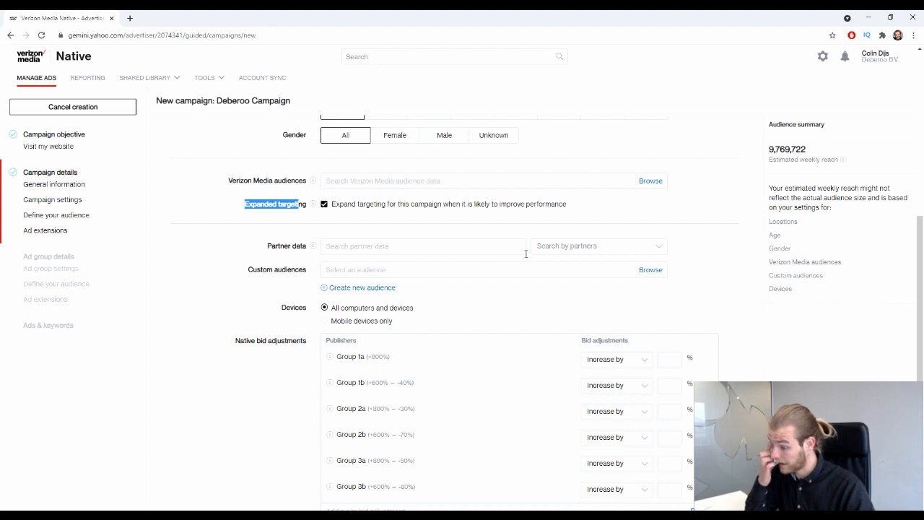
left_click(284, 223)
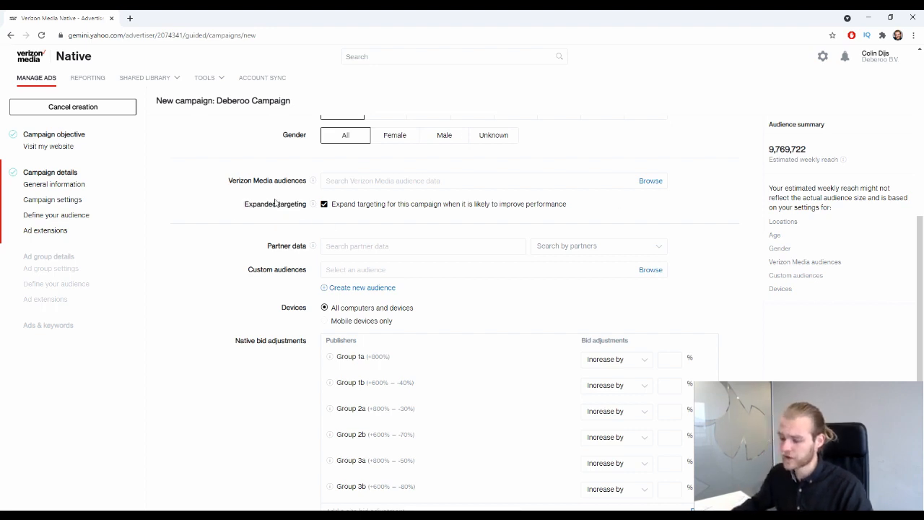
left_click(325, 205)
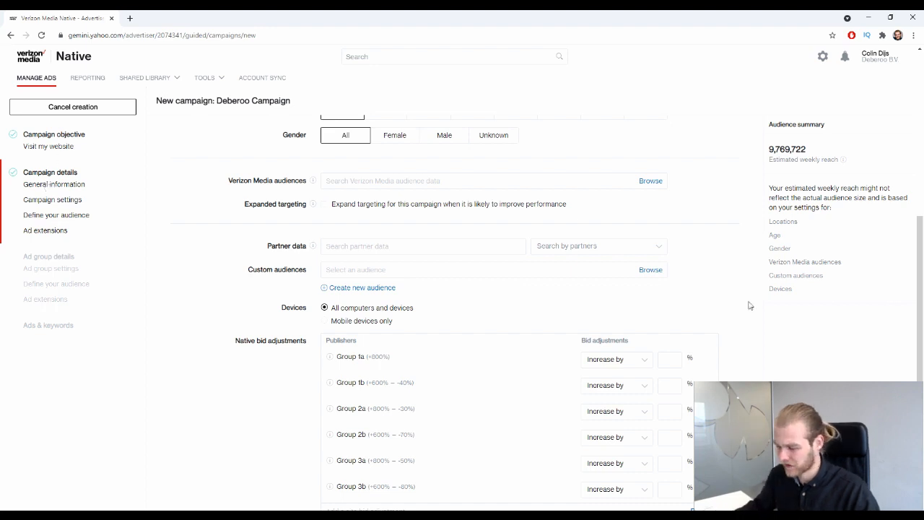
scroll(191, 237, "down", 1)
left_click(398, 196)
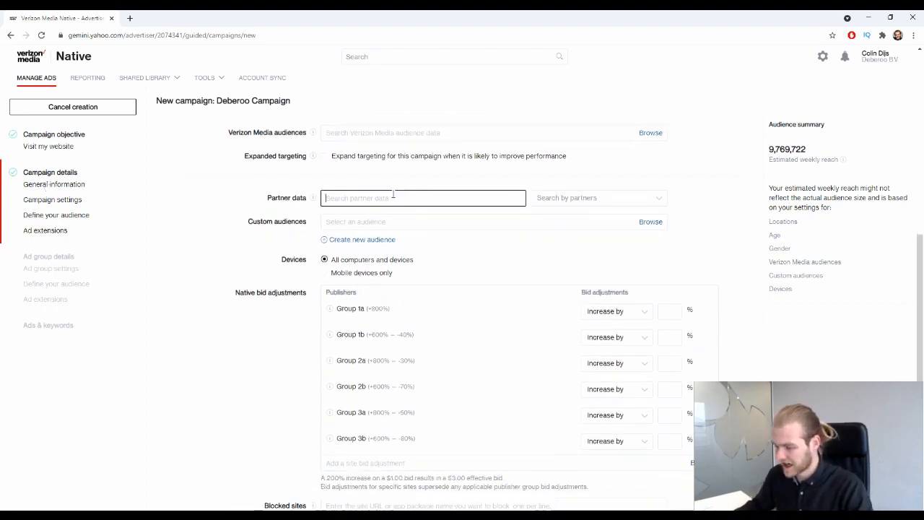
left_click(588, 197)
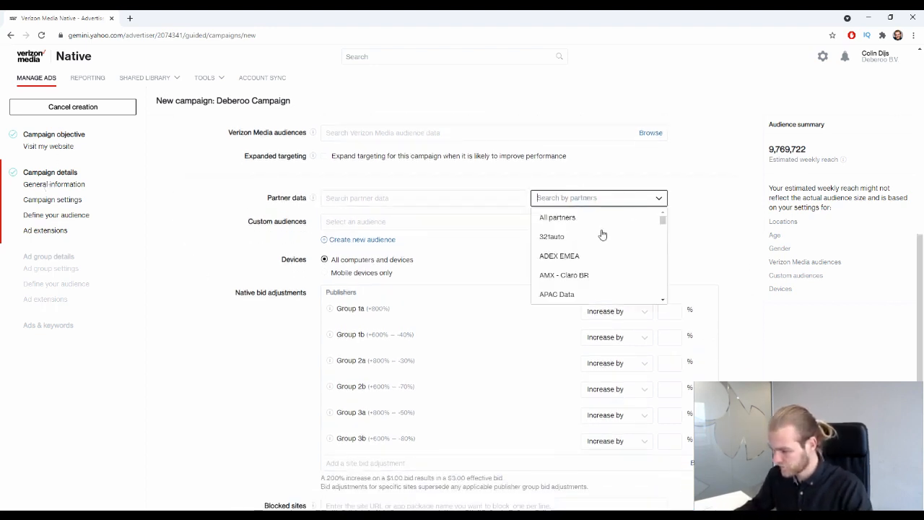
scroll(605, 230, "down", 4)
scroll(605, 229, "down", 15)
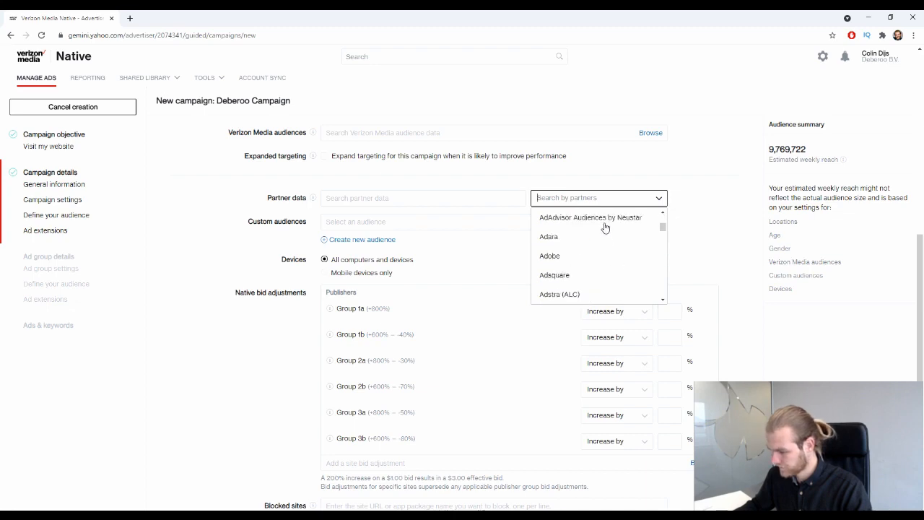
scroll(630, 255, "down", 3)
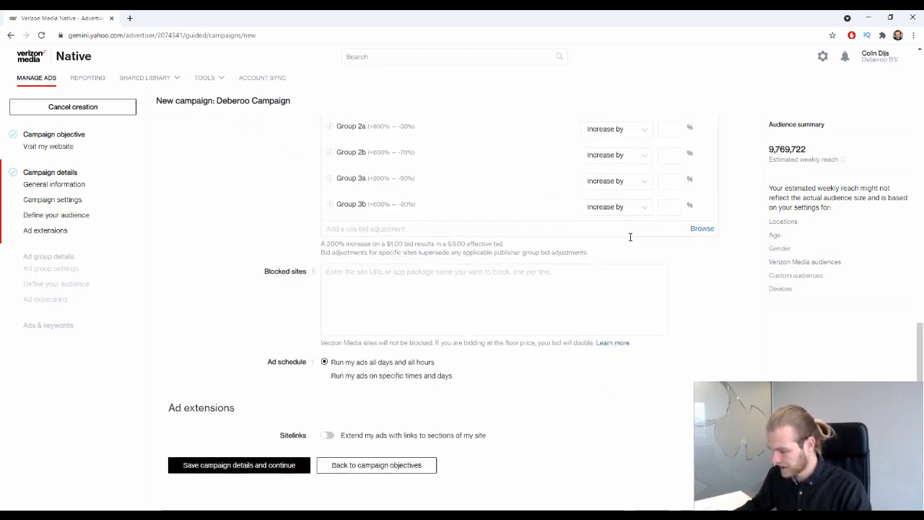
scroll(629, 238, "up", 5)
scroll(730, 368, "down", 3)
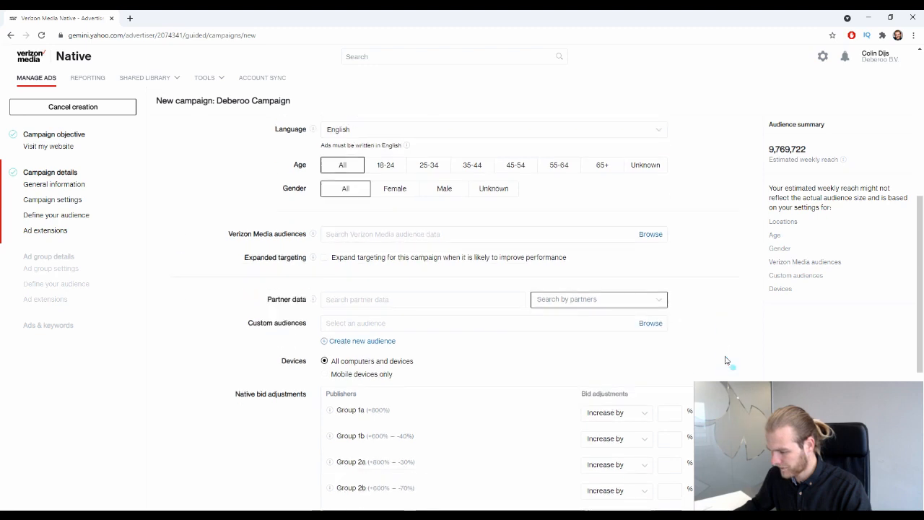
left_click(435, 255)
scroll(309, 152, "down", 3)
mouse_move(313, 150)
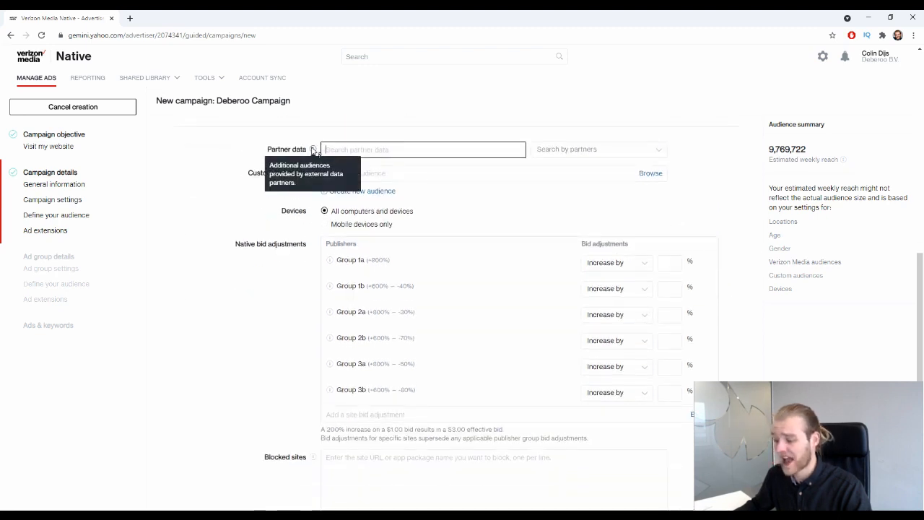
left_click(217, 199)
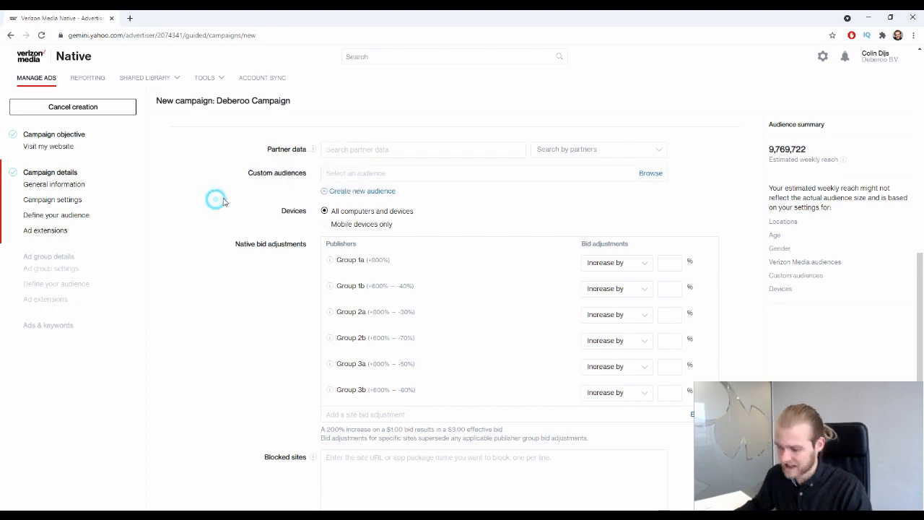
left_click(609, 148)
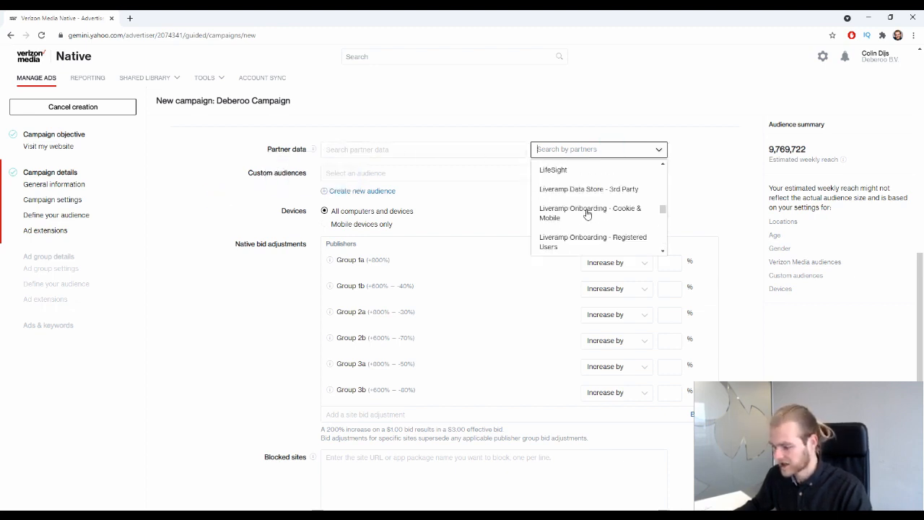
scroll(584, 211, "up", 3)
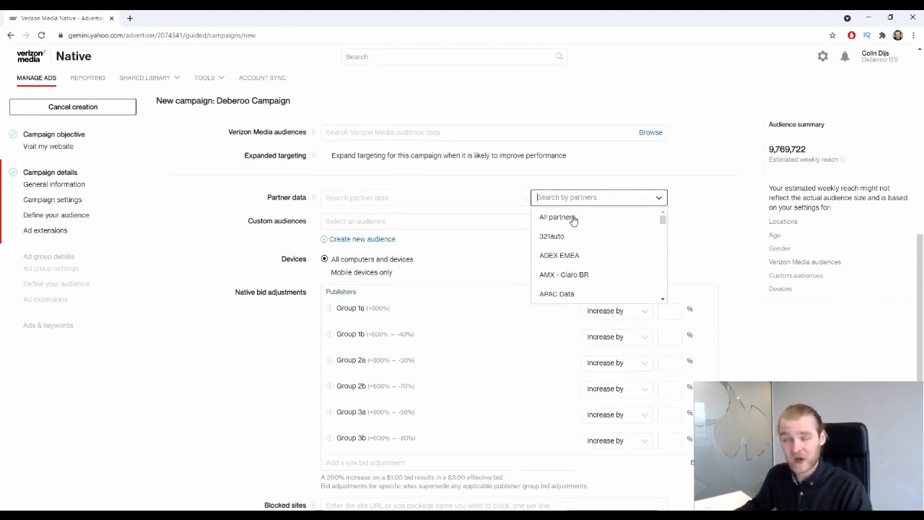
left_click(695, 192)
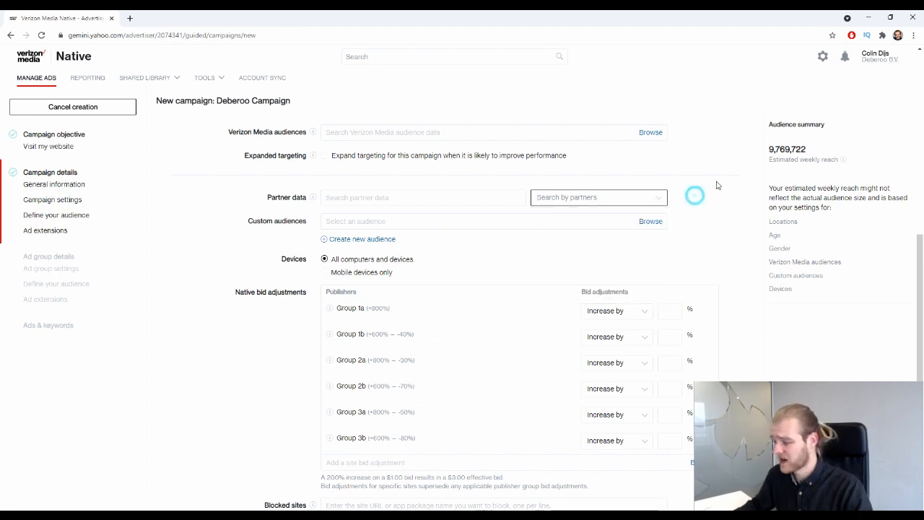
left_click_drag(821, 154, 769, 149)
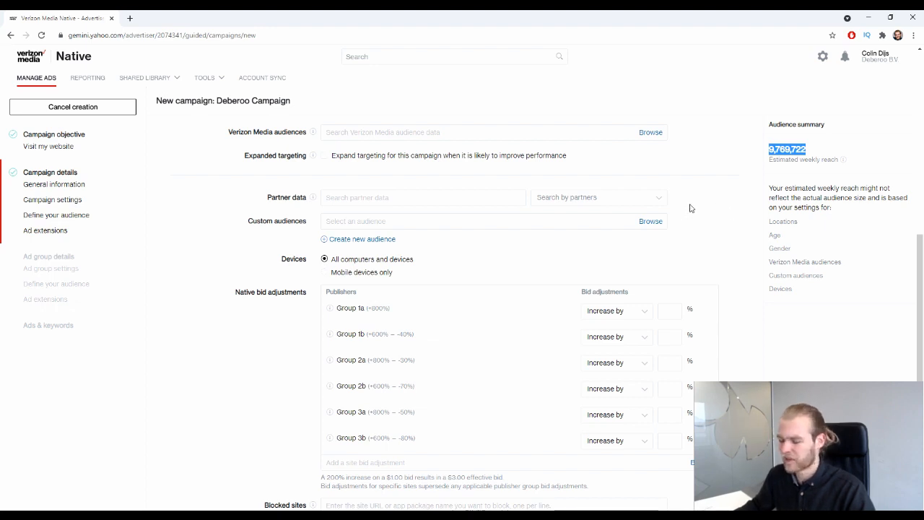
left_click(650, 198)
left_click(580, 214)
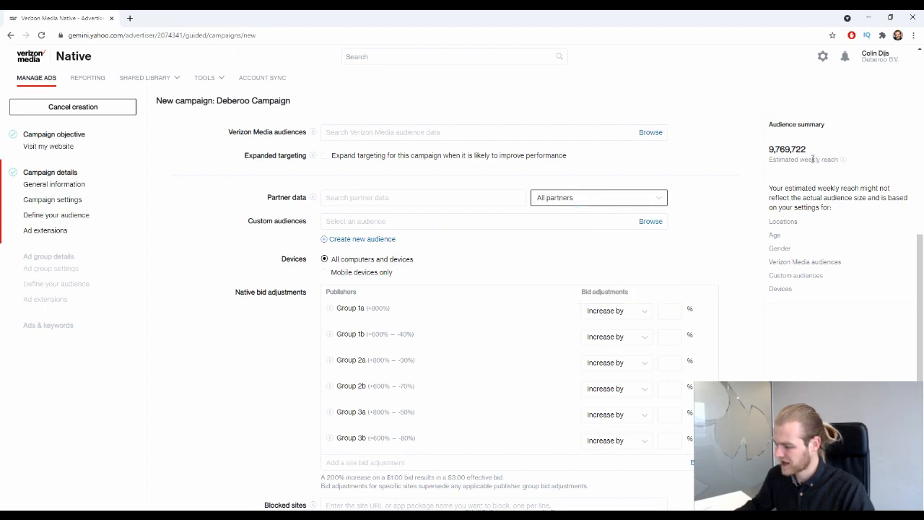
left_click(652, 197)
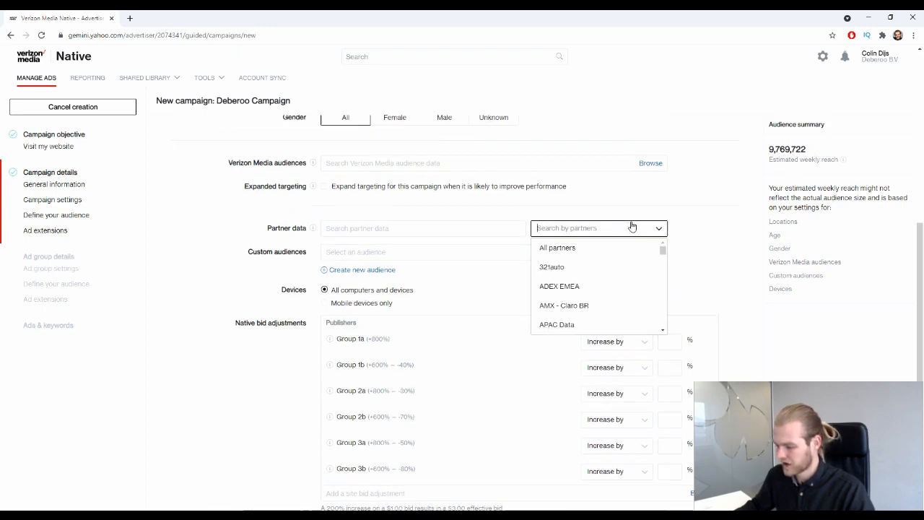
scroll(648, 270, "down", 15)
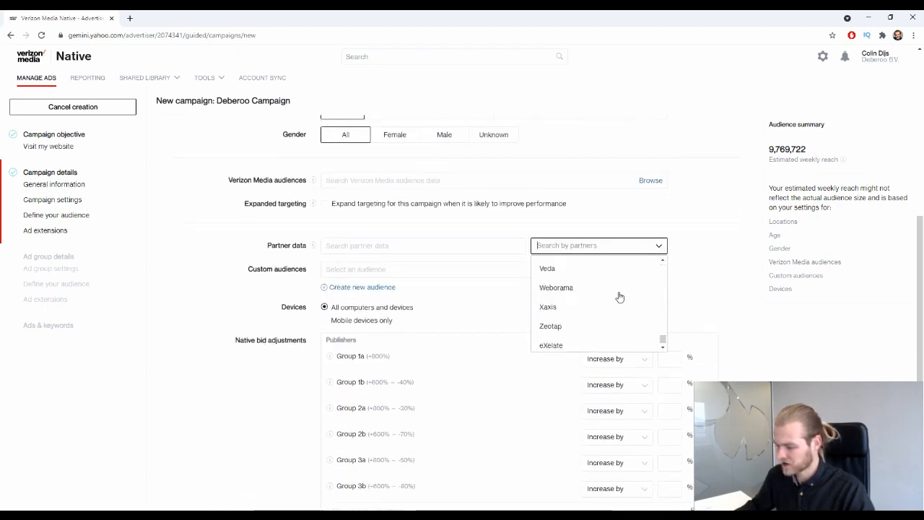
scroll(653, 235, "up", 6)
left_click(718, 272)
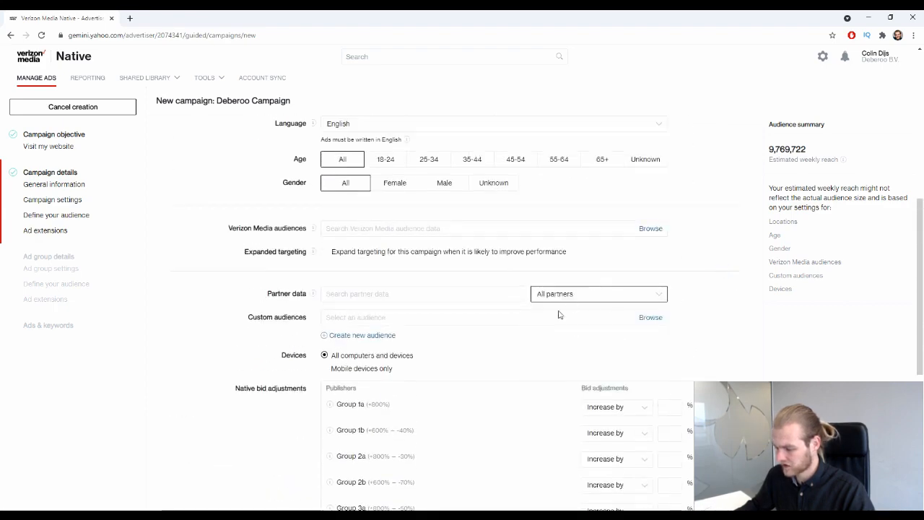
left_click(438, 291)
left_click(692, 314)
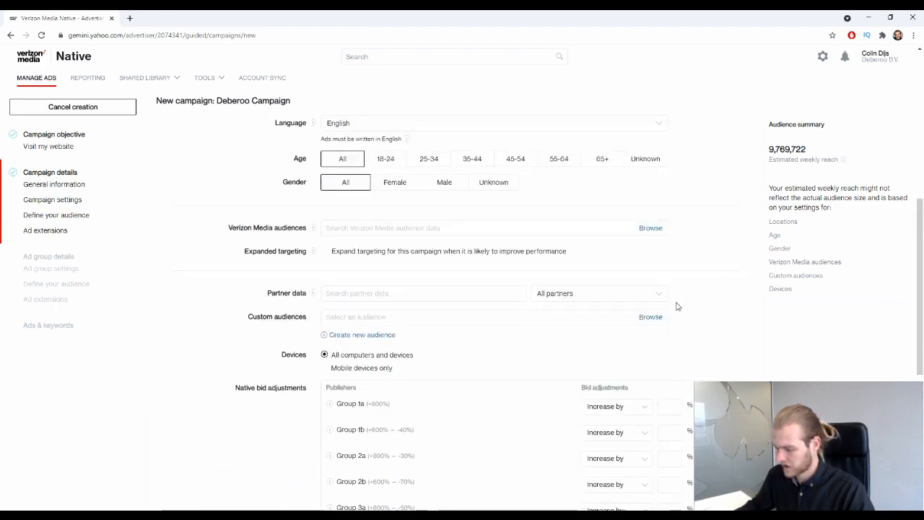
scroll(674, 302, "down", 2)
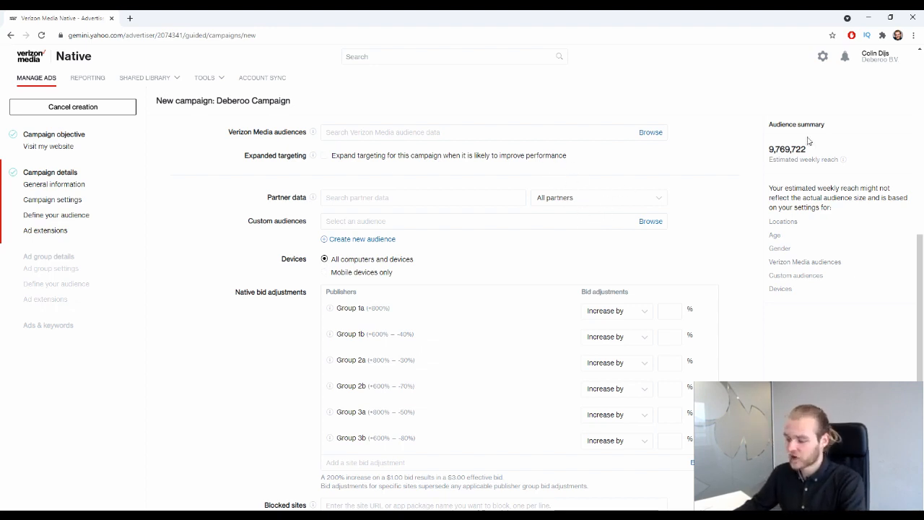
left_click_drag(811, 145, 735, 148)
left_click(738, 159)
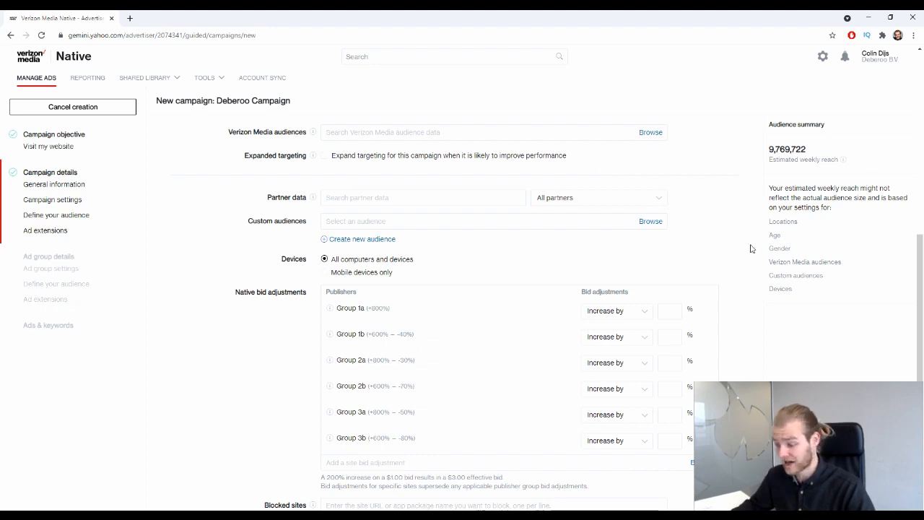
scroll(686, 198, "down", 1)
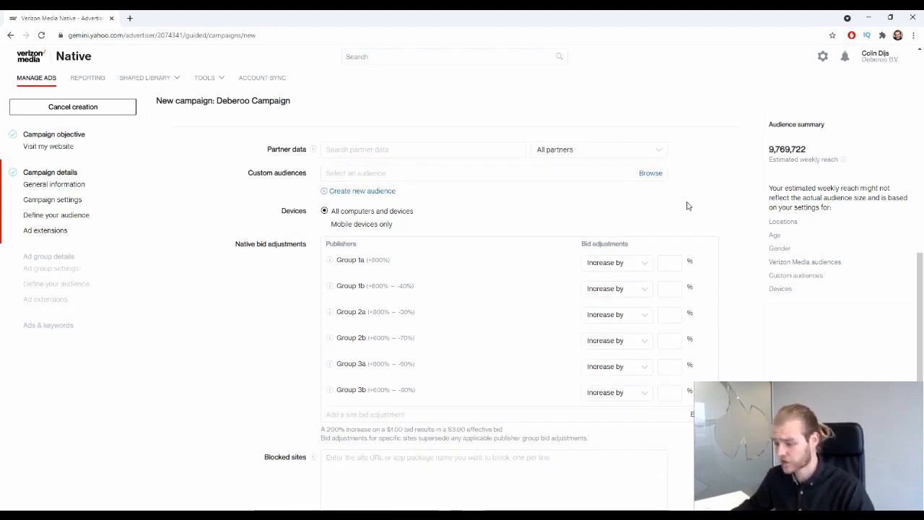
left_click(351, 174)
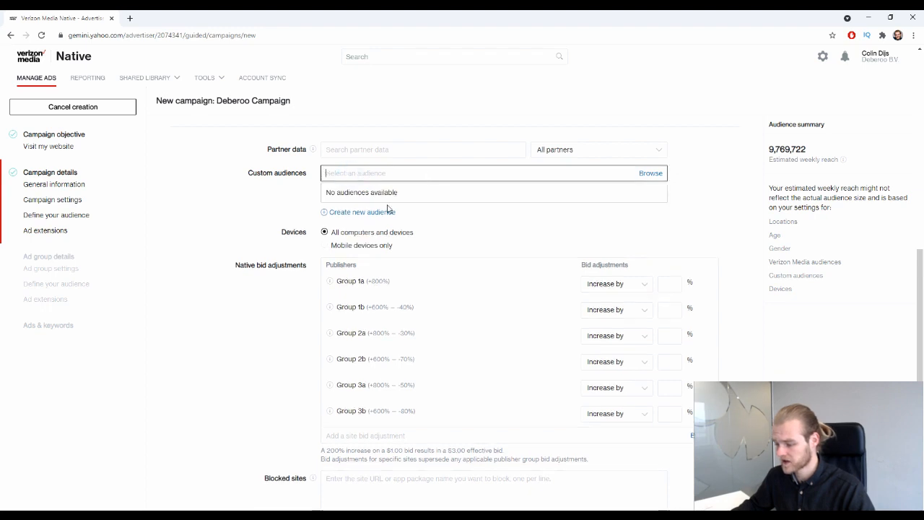
left_click(250, 186)
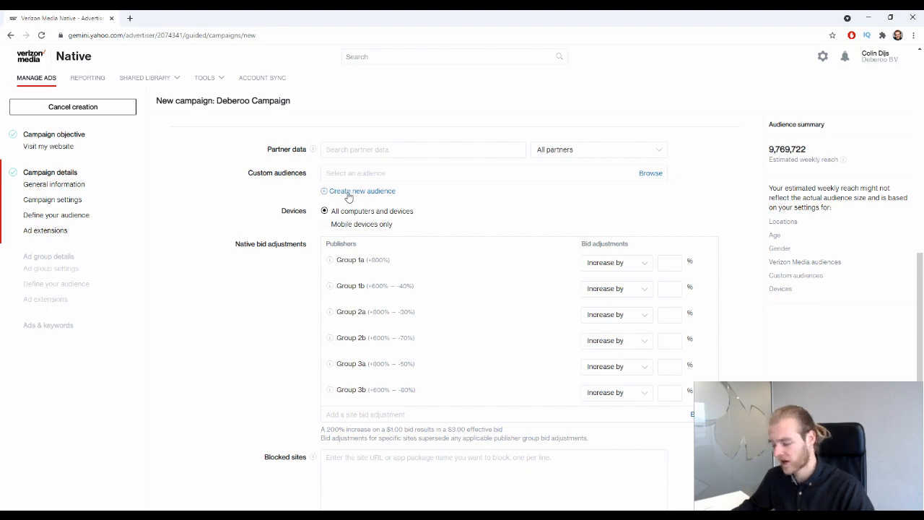
scroll(501, 180, "down", 1)
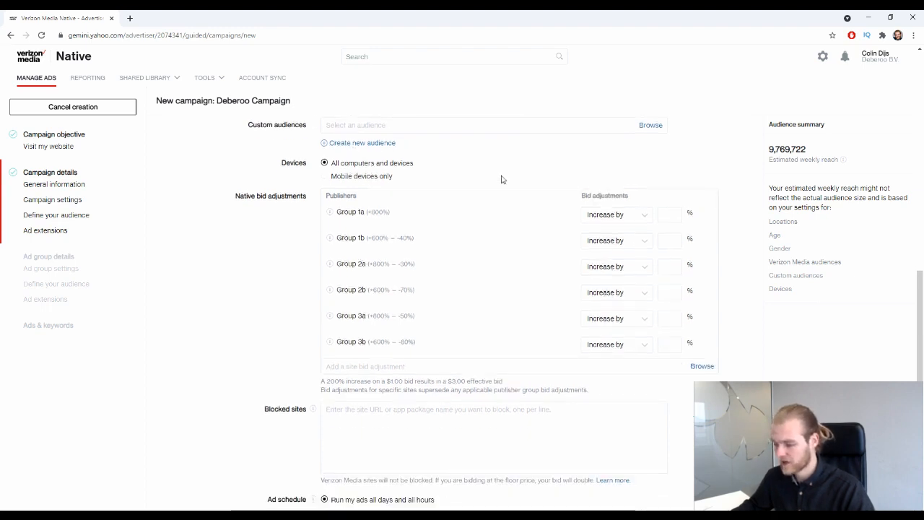
scroll(467, 177, "up", 1)
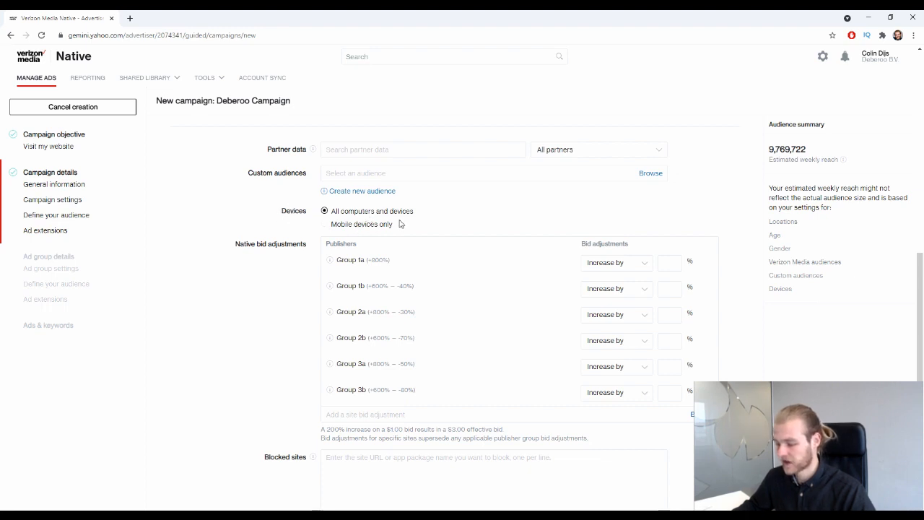
Compare mobile-only reach (4,606,666) with all devices (9,769,722), keeping All computers and devices.
left_click(347, 225)
left_click(353, 210)
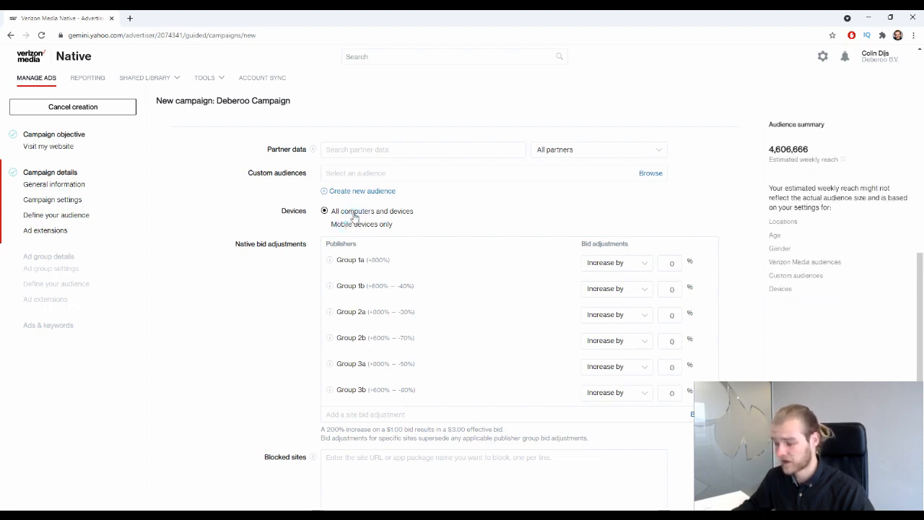
left_click(378, 224)
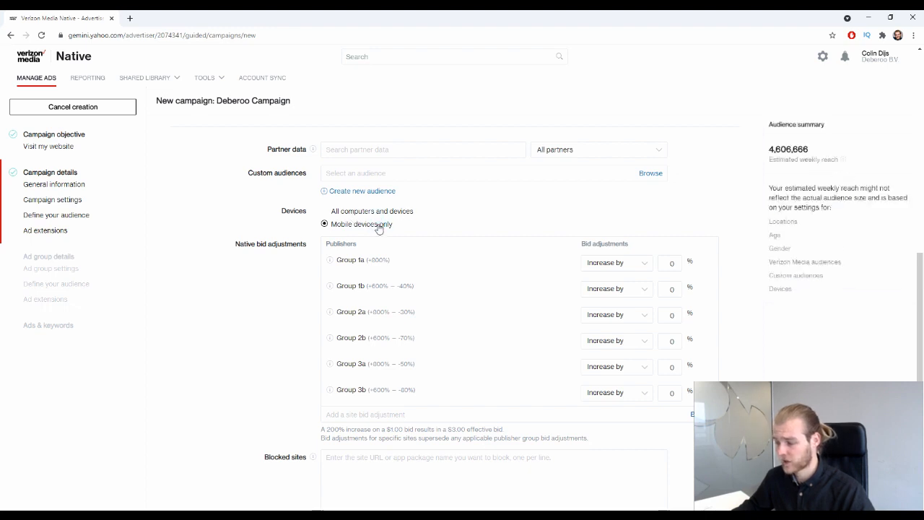
left_click(376, 212)
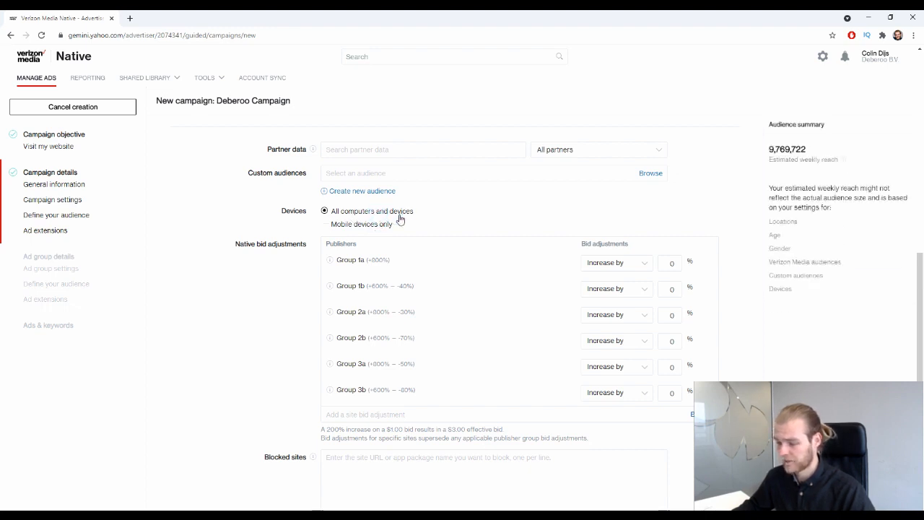
left_click(382, 225)
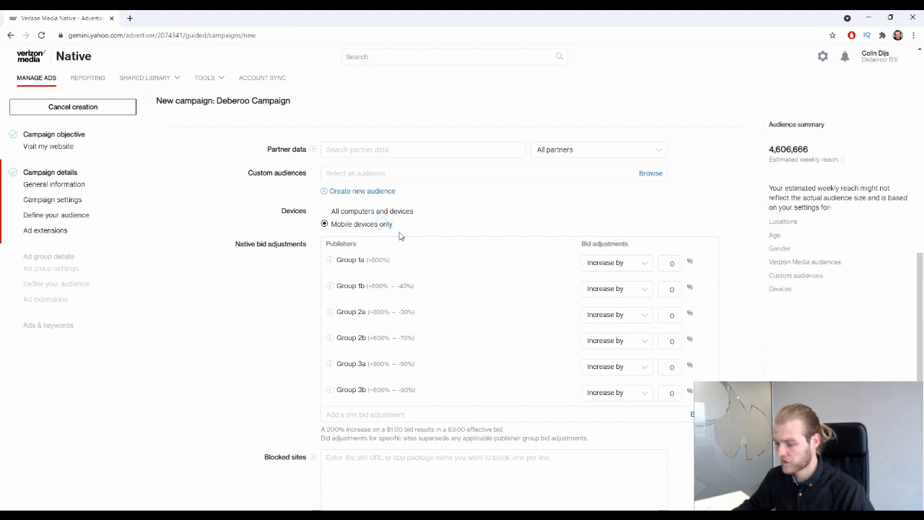
left_click_drag(813, 155, 770, 154)
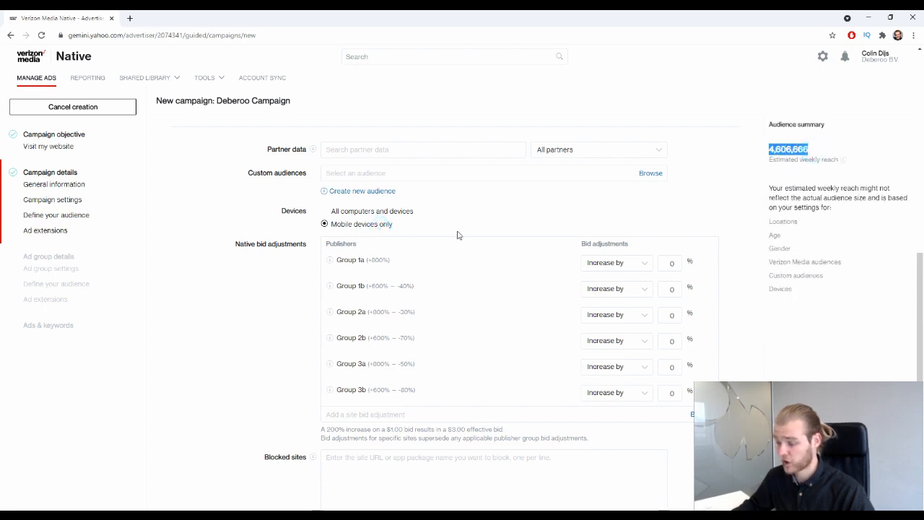
left_click(373, 212)
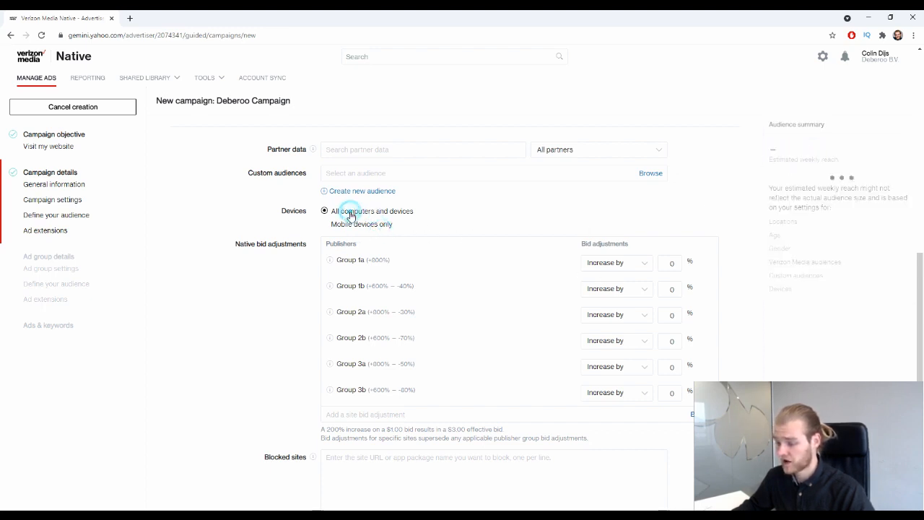
left_click_drag(816, 150, 771, 146)
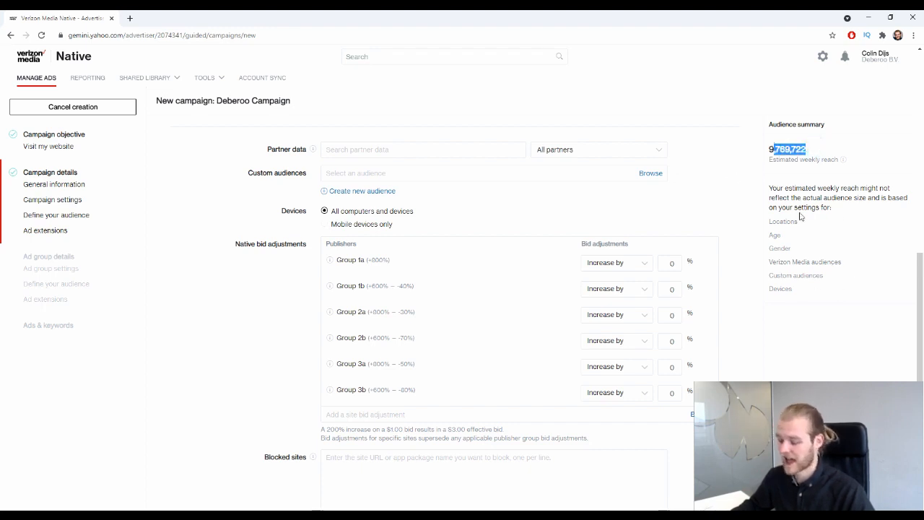
scroll(398, 181, "down", 3)
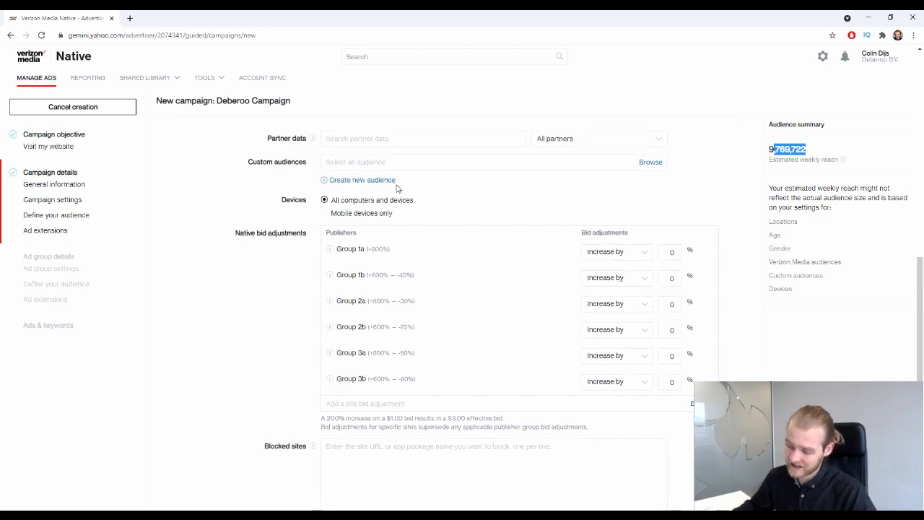
scroll(392, 236, "up", 1)
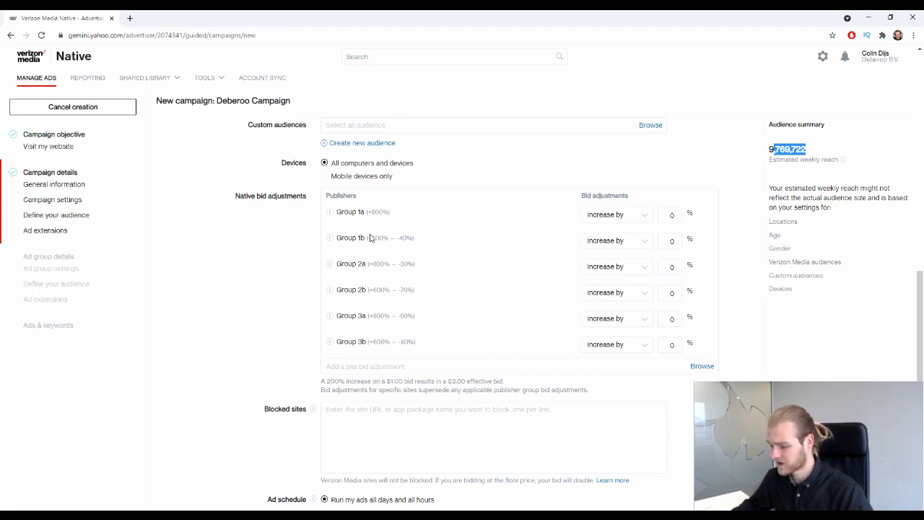
left_click_drag(246, 190, 306, 197)
left_click(294, 217)
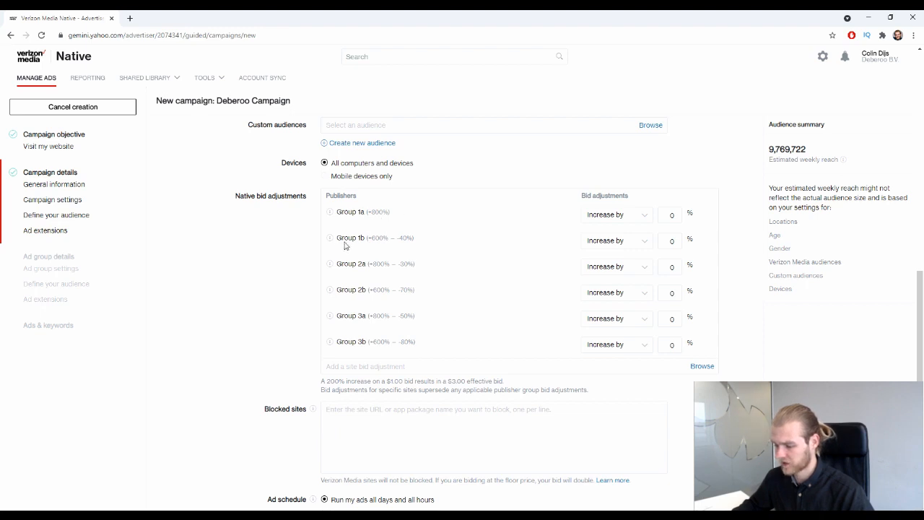
mouse_move(366, 245)
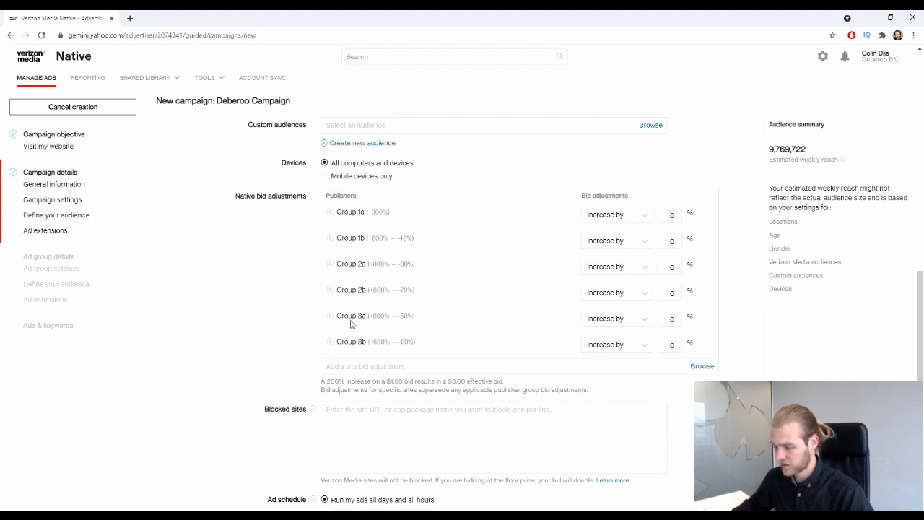
scroll(361, 350, "down", 1)
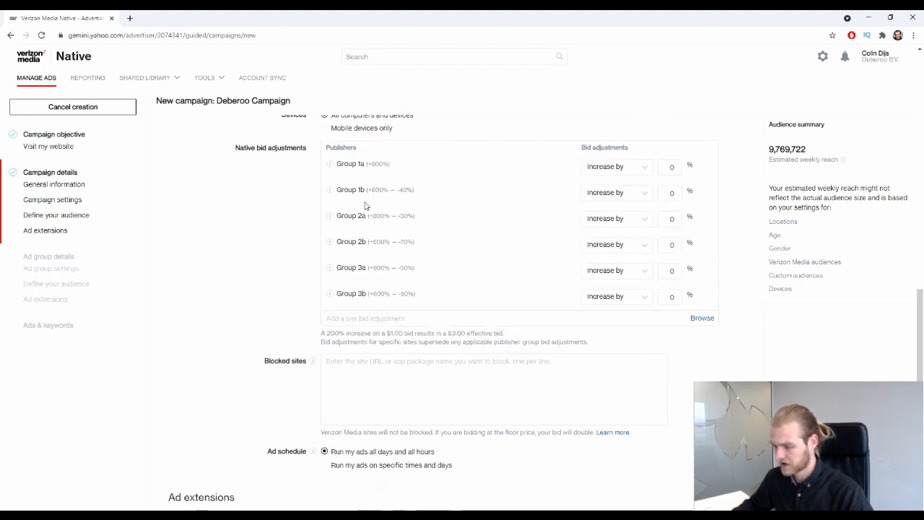
mouse_move(331, 165)
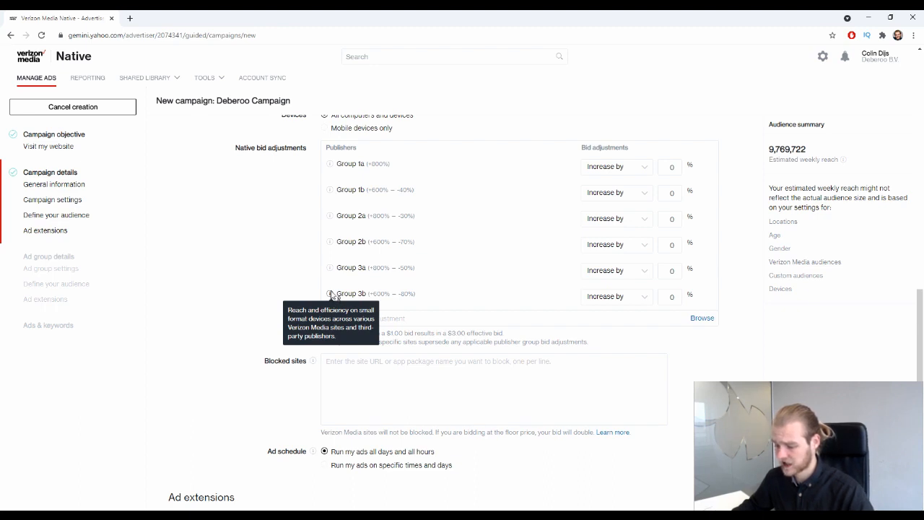
mouse_move(331, 296)
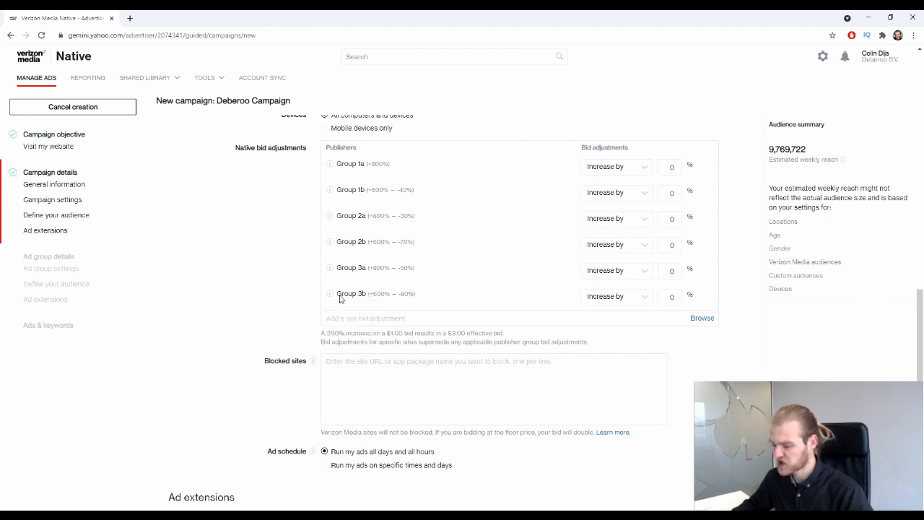
triple_click(337, 295)
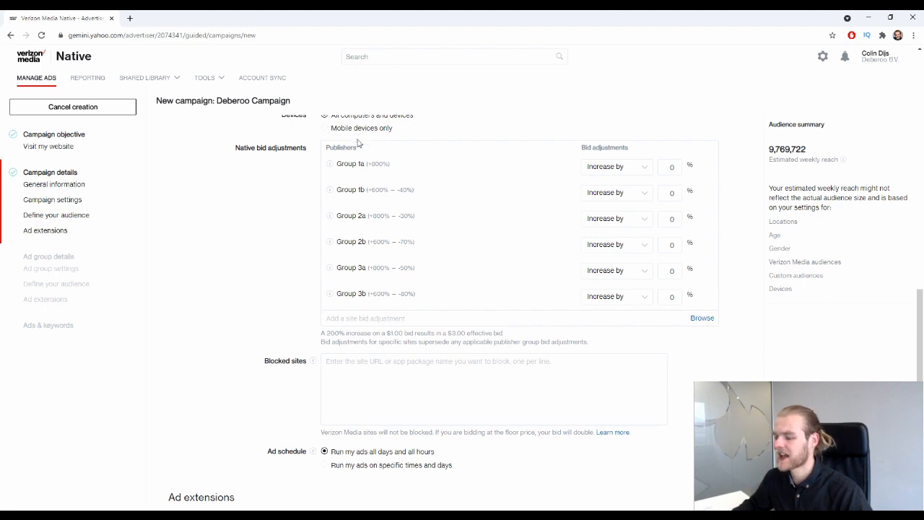
left_click_drag(335, 165, 367, 169)
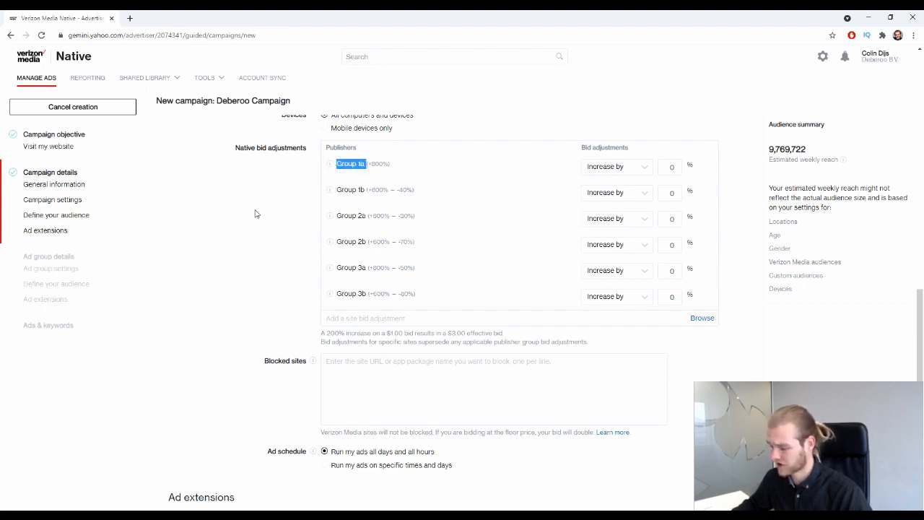
left_click(225, 224)
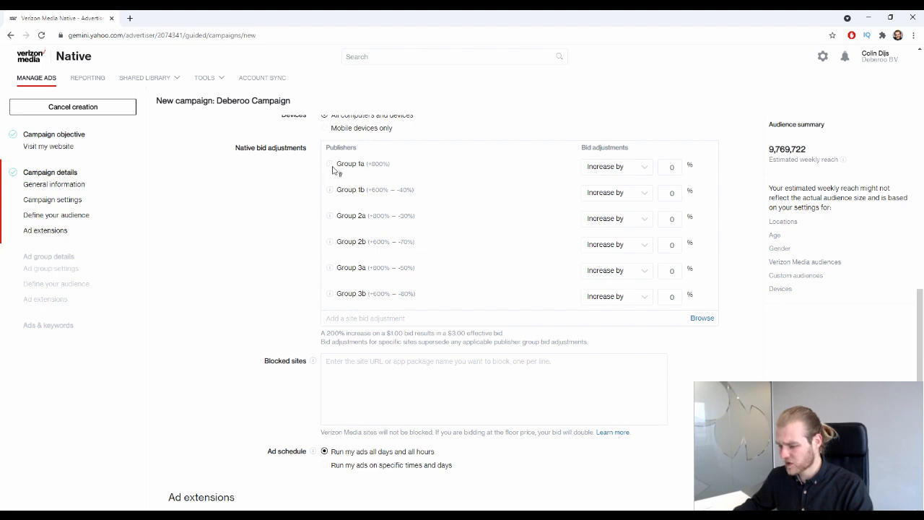
mouse_move(332, 167)
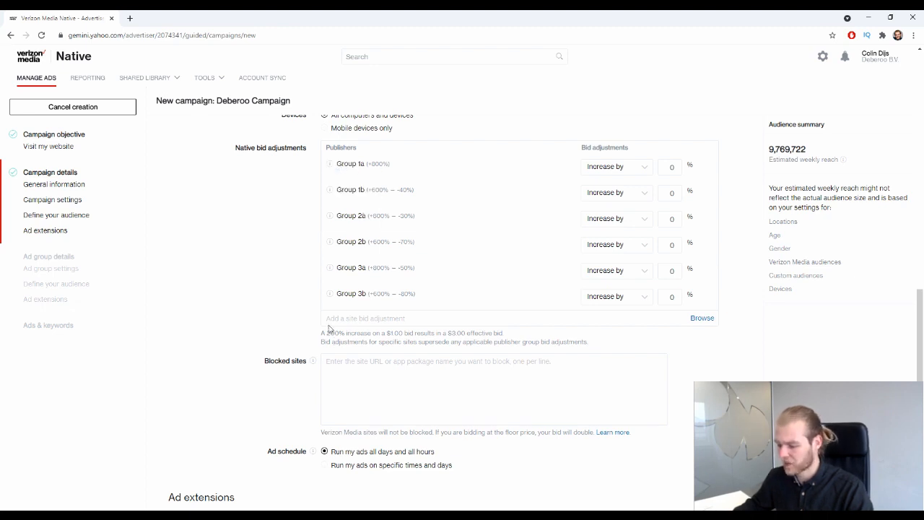
mouse_move(331, 295)
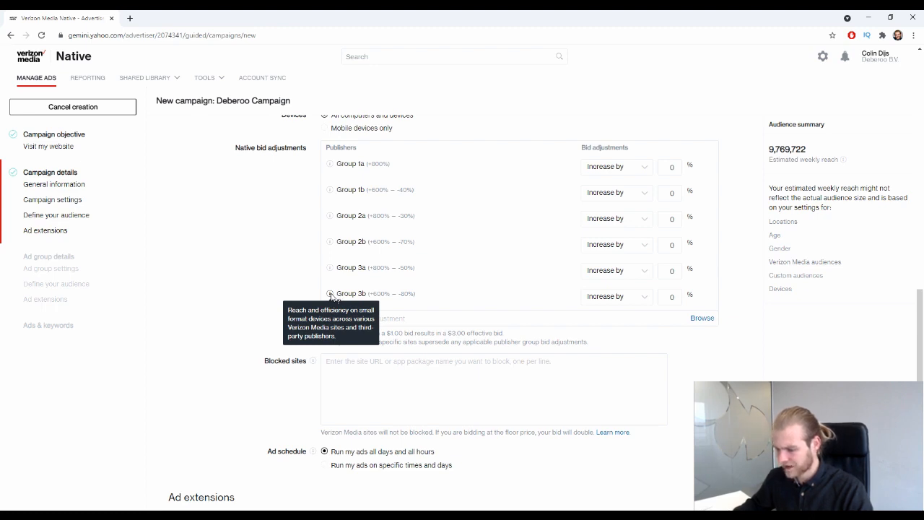
mouse_move(328, 240)
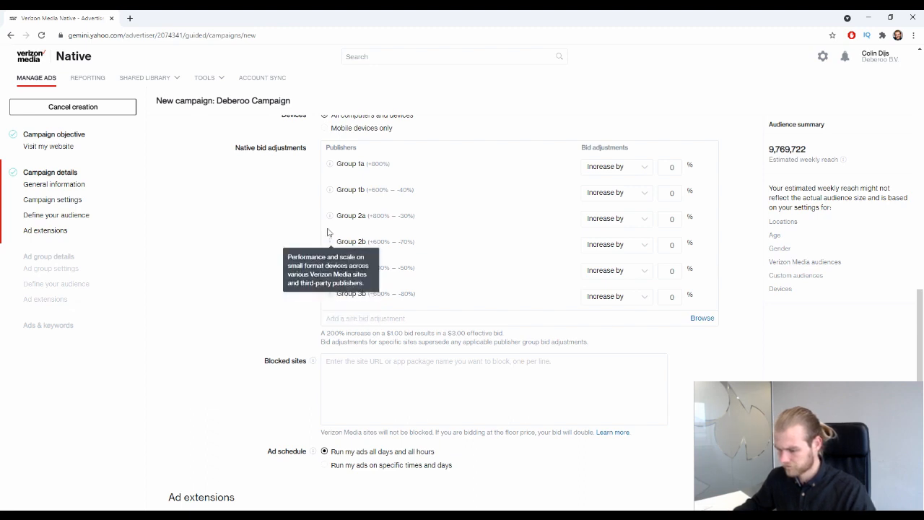
mouse_move(330, 217)
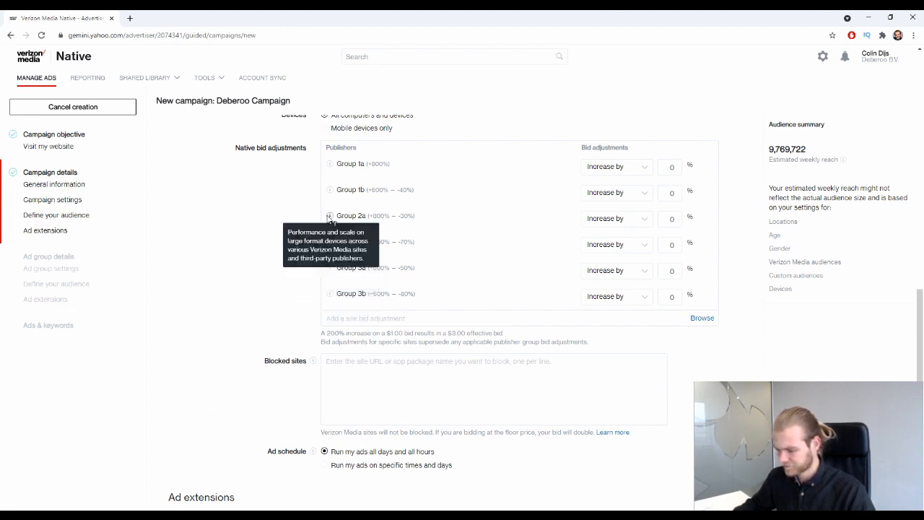
mouse_move(330, 192)
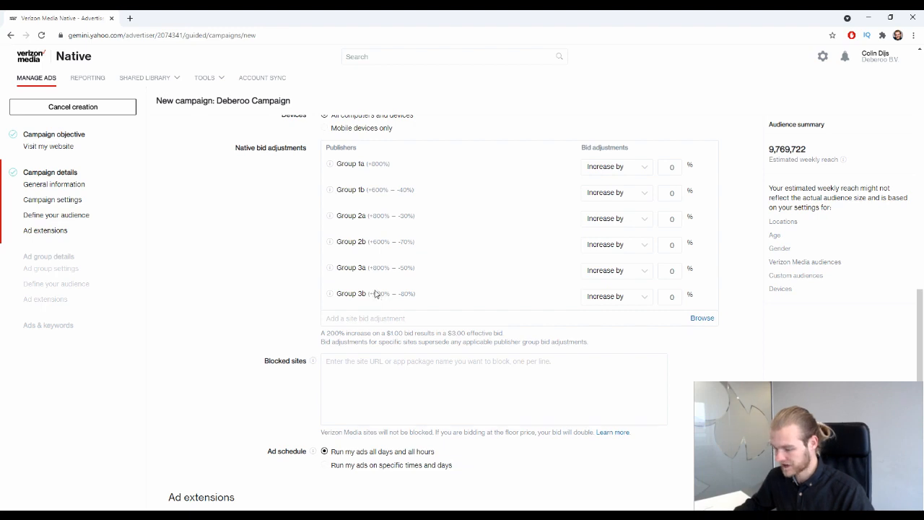
scroll(377, 254, "down", 2)
scroll(386, 268, "up", 2)
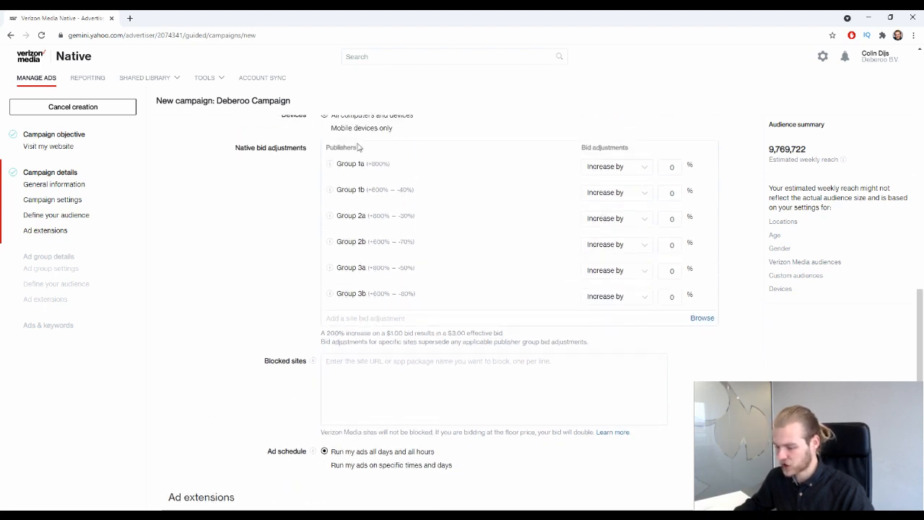
scroll(359, 200, "down", 1)
scroll(359, 207, "up", 1)
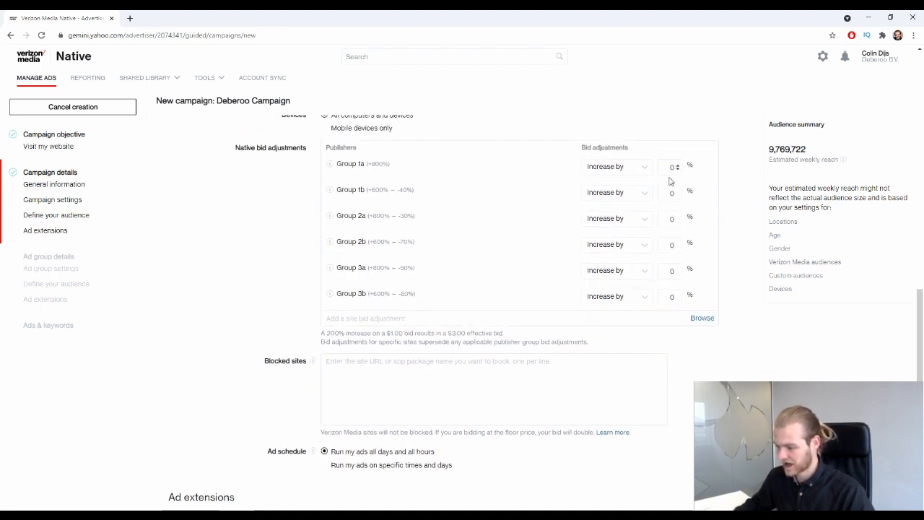
left_click(660, 171)
left_click(646, 170)
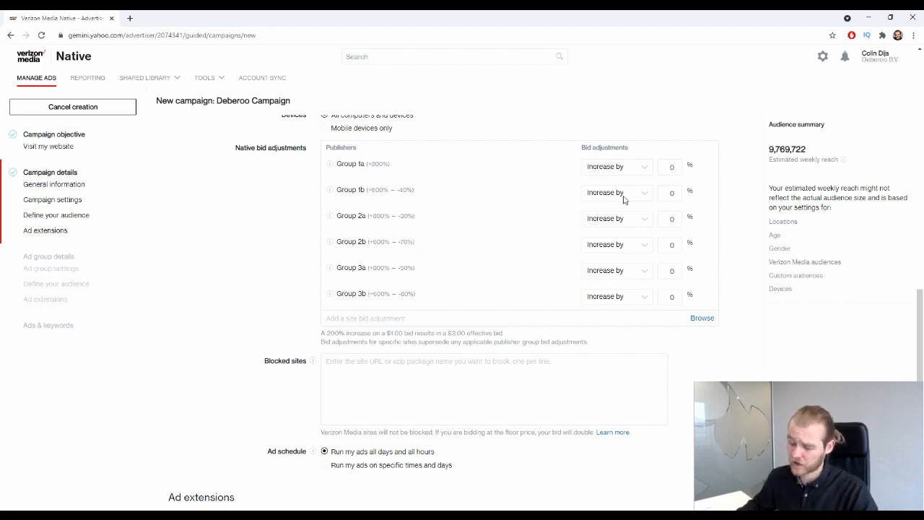
scroll(646, 183, "down", 2)
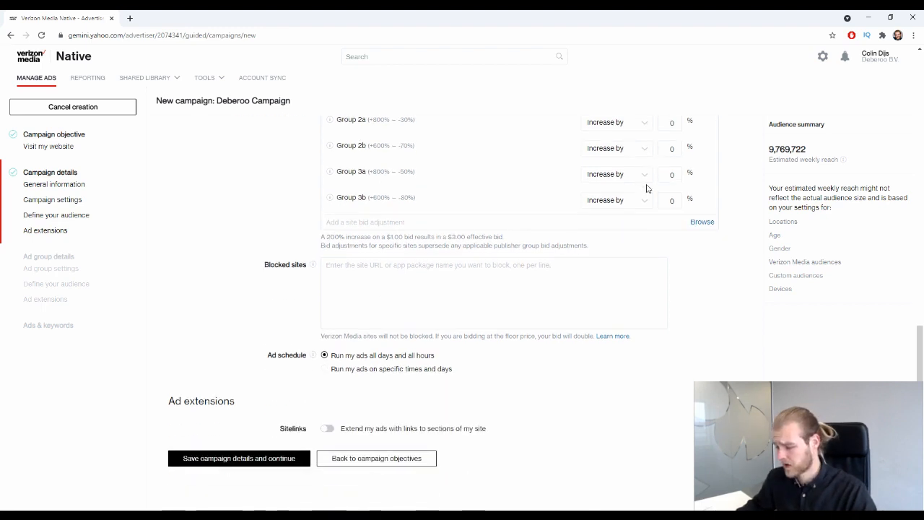
Choose 'Run my ads on specific times and days' to reveal the Monday–Sunday schedule.
left_click(347, 271)
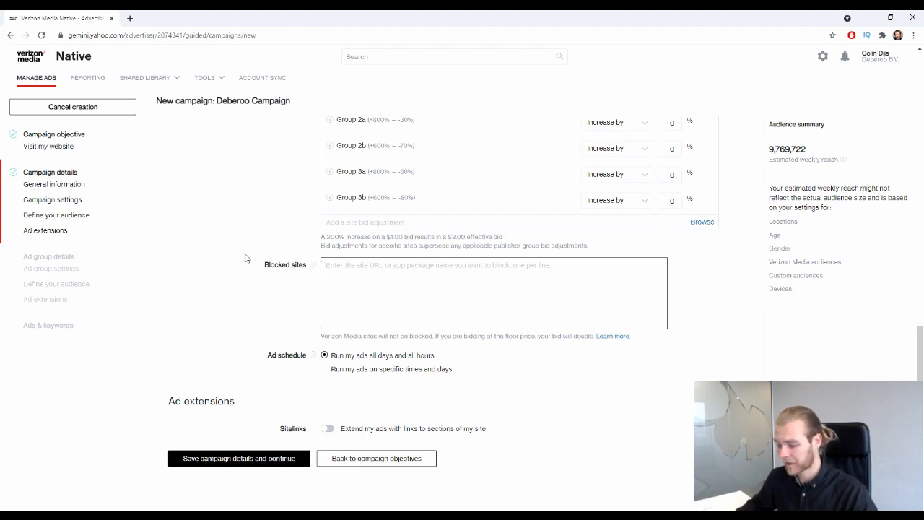
left_click(370, 369)
scroll(227, 223, "down", 3)
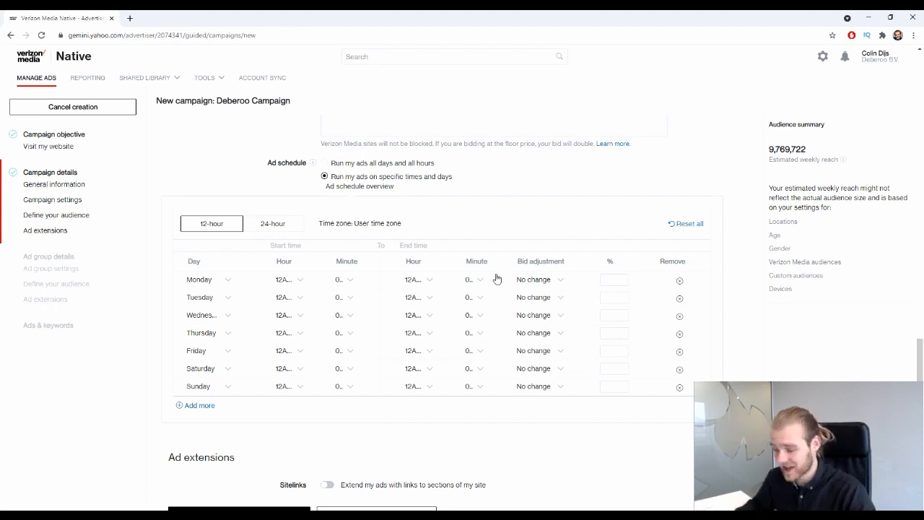
Set Ad schedule to 'Run my ads all days and all hours', hiding the weekday table.
left_click(361, 164)
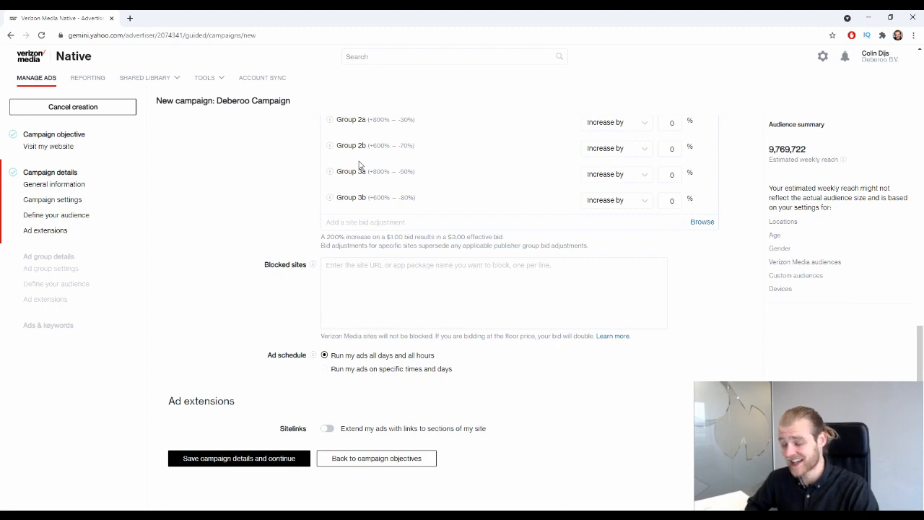
left_click(399, 368)
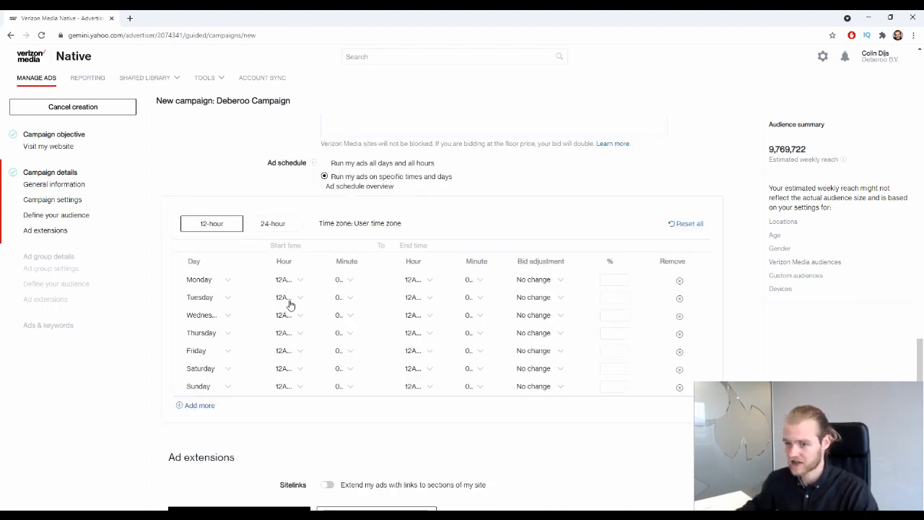
left_click(372, 163)
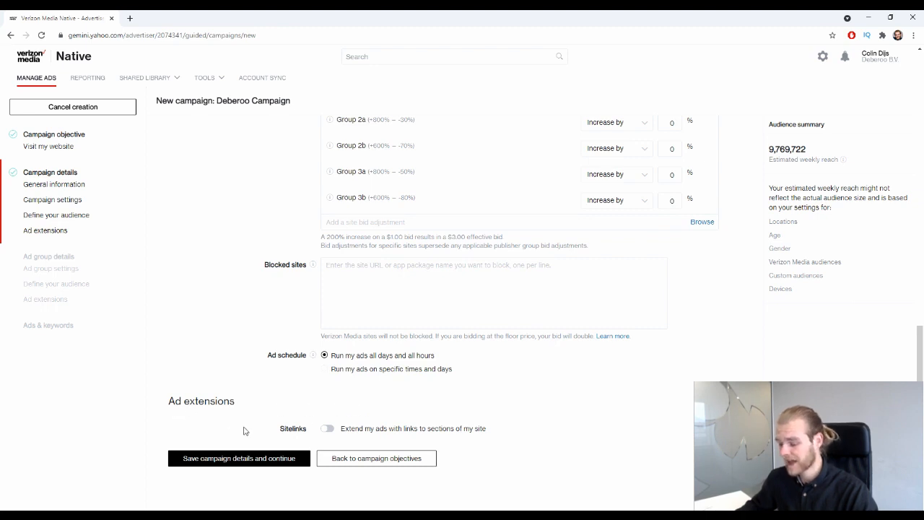
Leave Sitelinks off and save campaign details to reach Ad group settings.
left_click(373, 429)
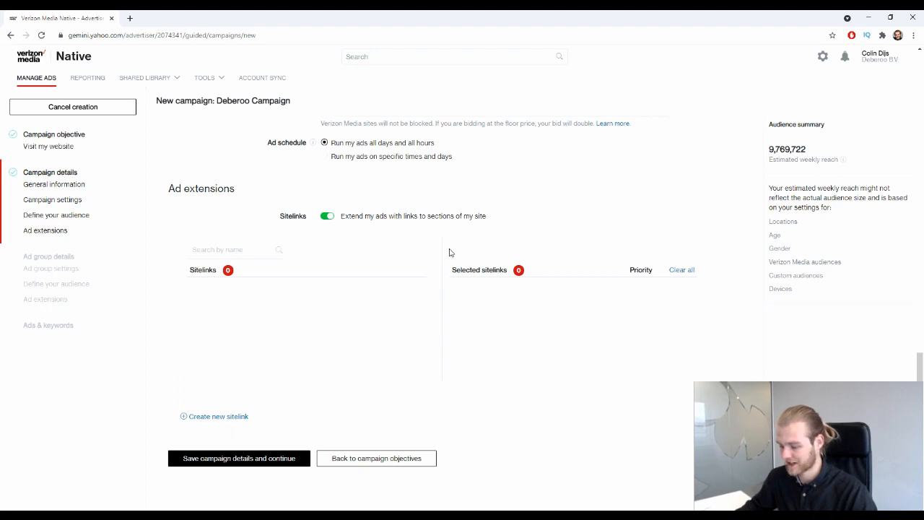
left_click(327, 216)
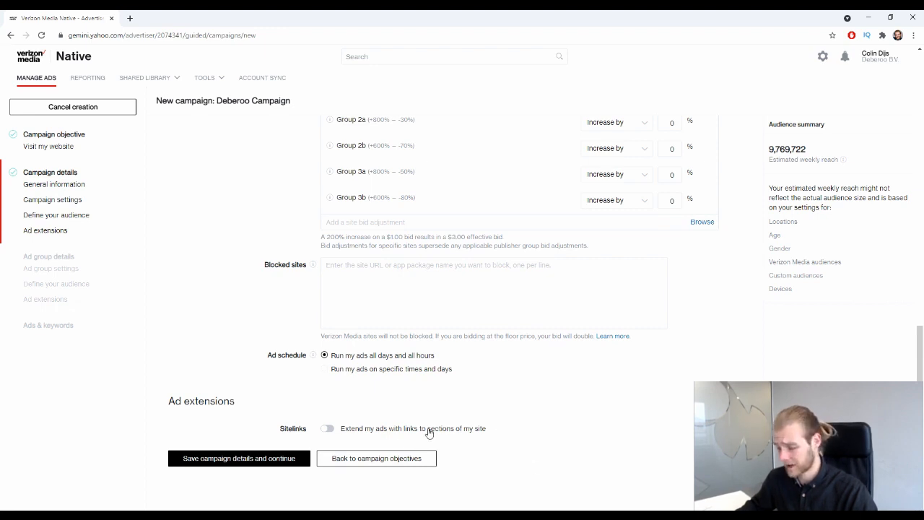
left_click(251, 462)
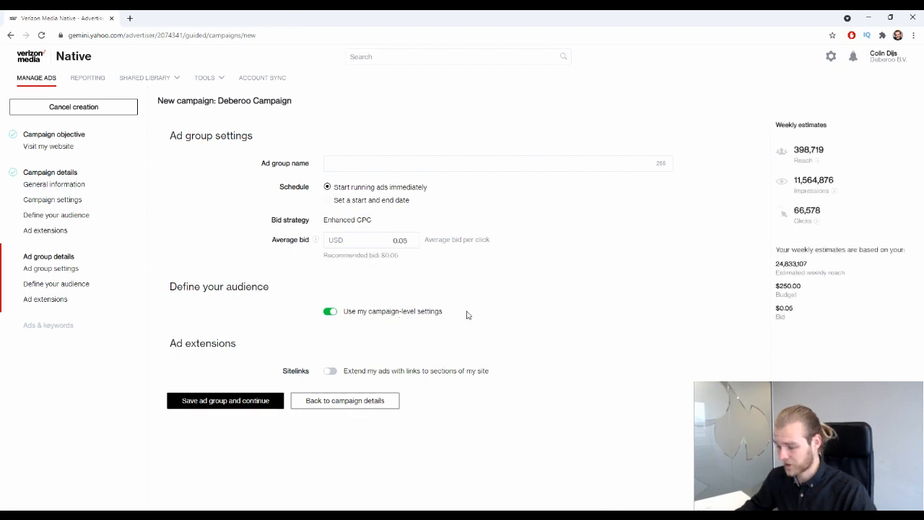
Name the ad group 'Ad Group 1' and choose the 'Set a start and end date' schedule.
left_click(449, 165)
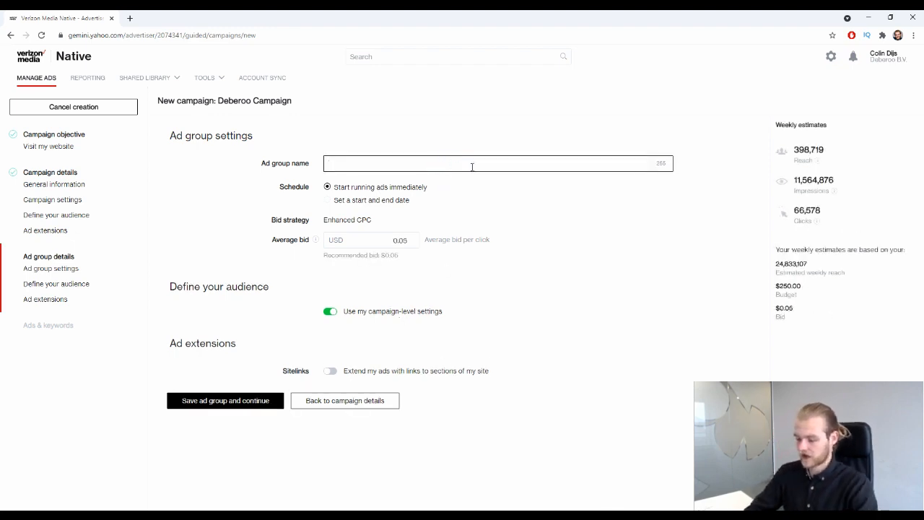
type("Ad Group 1")
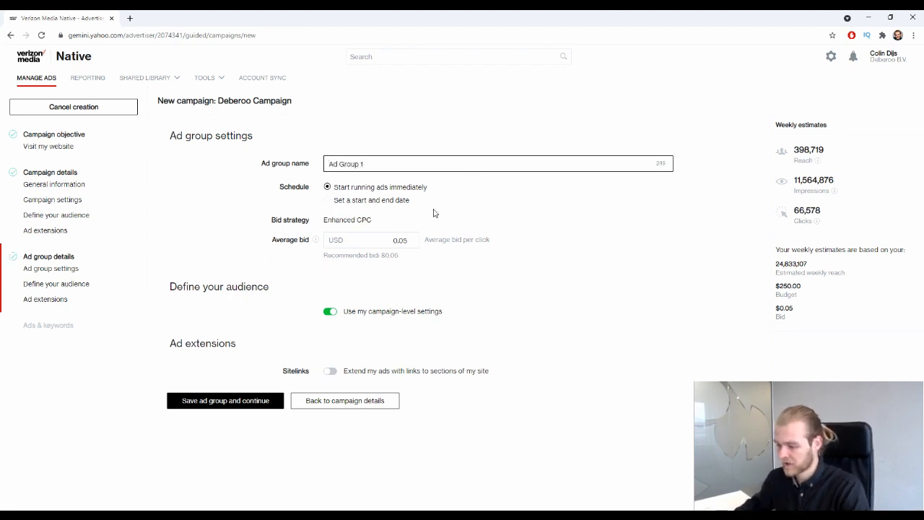
left_click(181, 223)
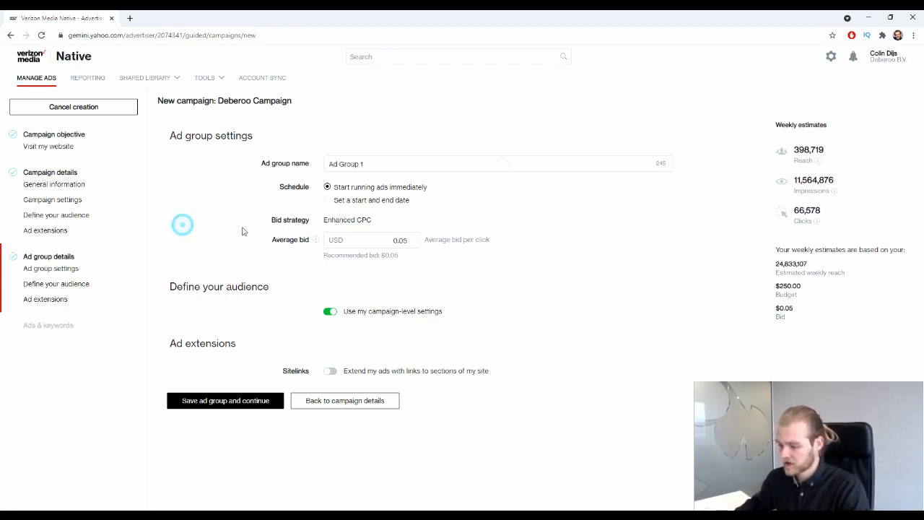
left_click(369, 201)
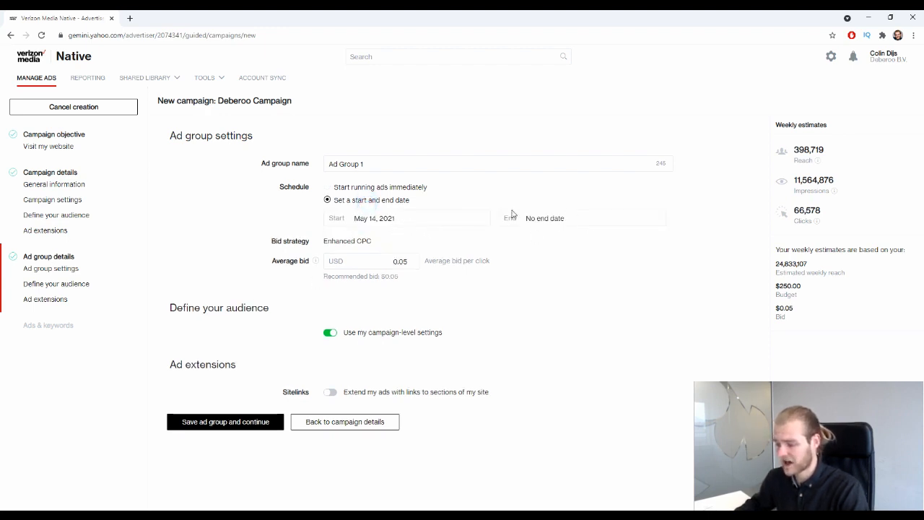
Set the ad group start date to May 28, 2021, leaving no end date.
left_click(412, 221)
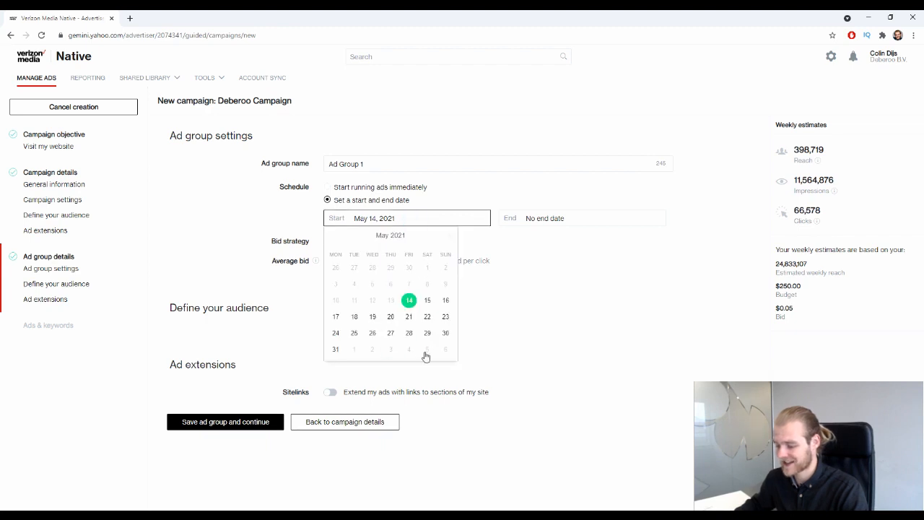
left_click(409, 333)
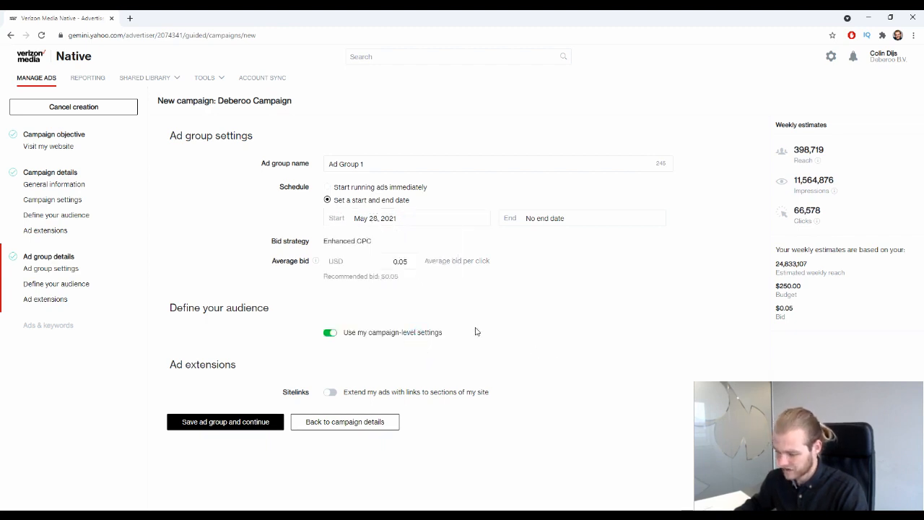
left_click_drag(275, 240, 354, 241)
left_click(366, 241)
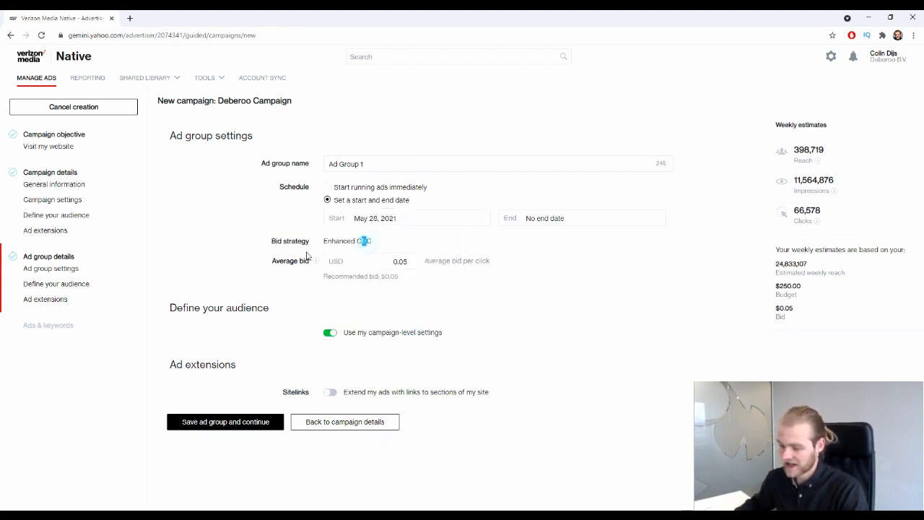
Check the average bid field against the $0.05 recommended bid.
left_click(287, 261)
left_click(289, 261)
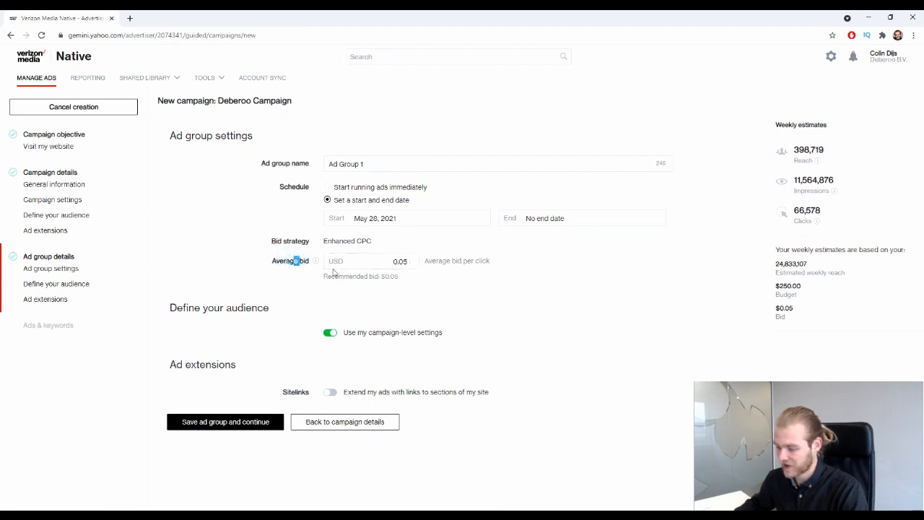
left_click_drag(402, 278, 384, 277)
left_click(427, 300)
left_click(462, 262)
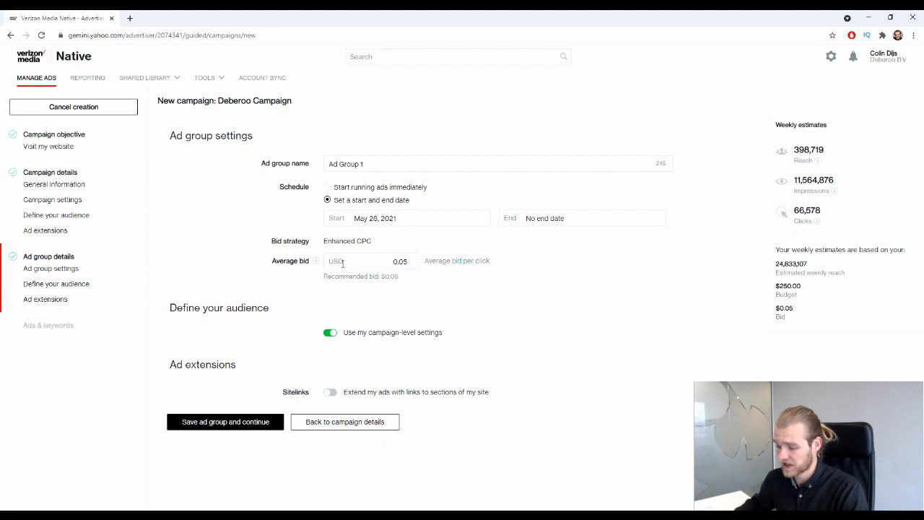
Raise the average bid to 0.06 USD, respecting the two-decimal limit.
left_click(400, 260)
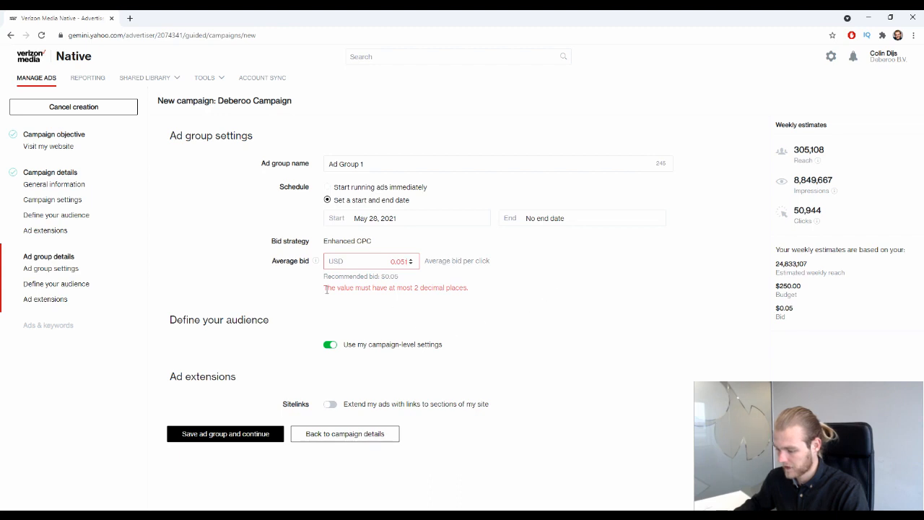
left_click_drag(336, 289, 418, 291)
left_click(535, 304)
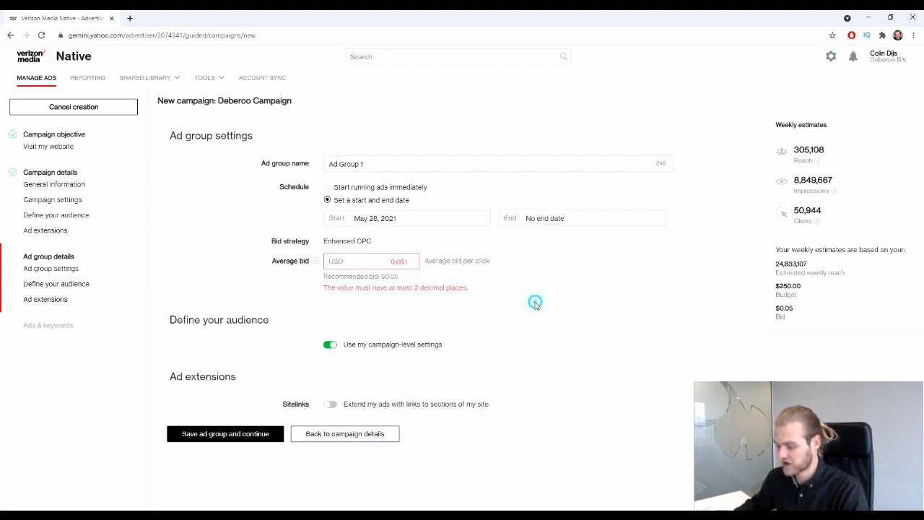
left_click(414, 258)
left_click(423, 358)
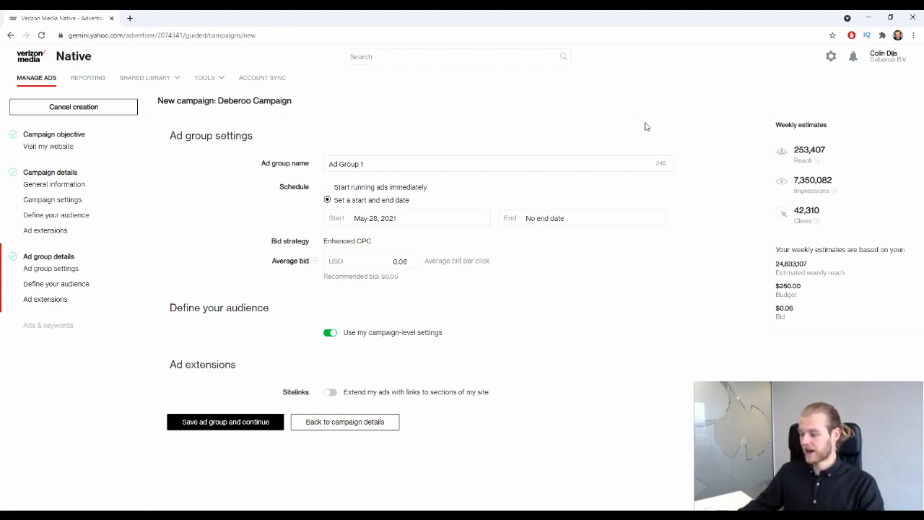
Review the updated weekly Reach and Impressions estimates.
left_click_drag(835, 150, 793, 150)
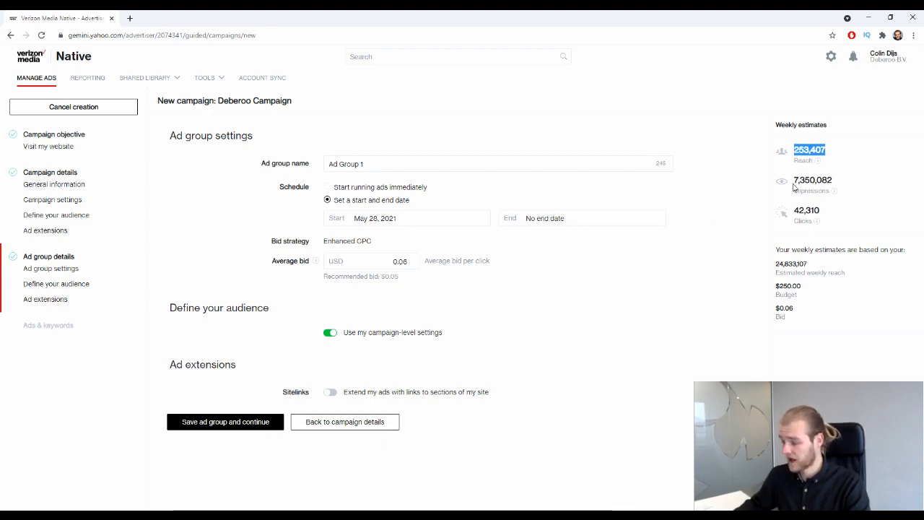
left_click_drag(794, 179, 833, 184)
left_click(747, 207)
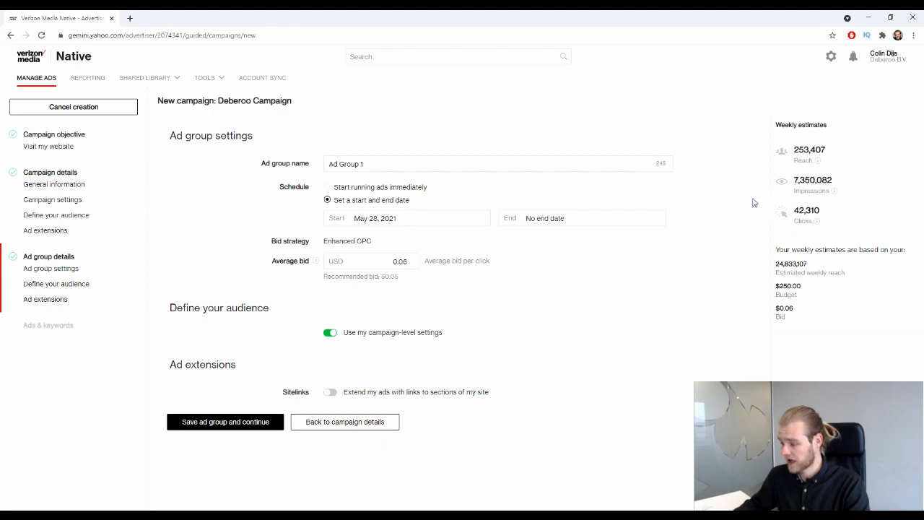
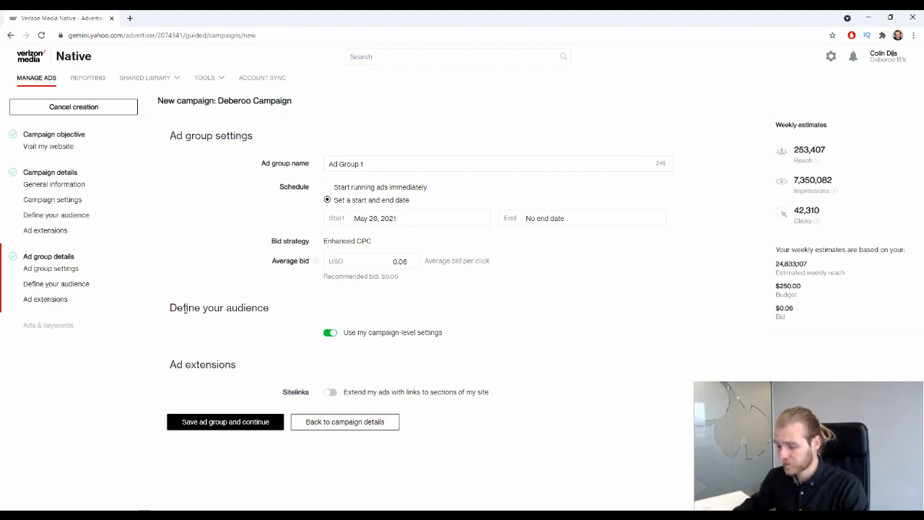
Save the ad group and continue to the ad details page.
left_click_drag(171, 307, 340, 309)
left_click(342, 306)
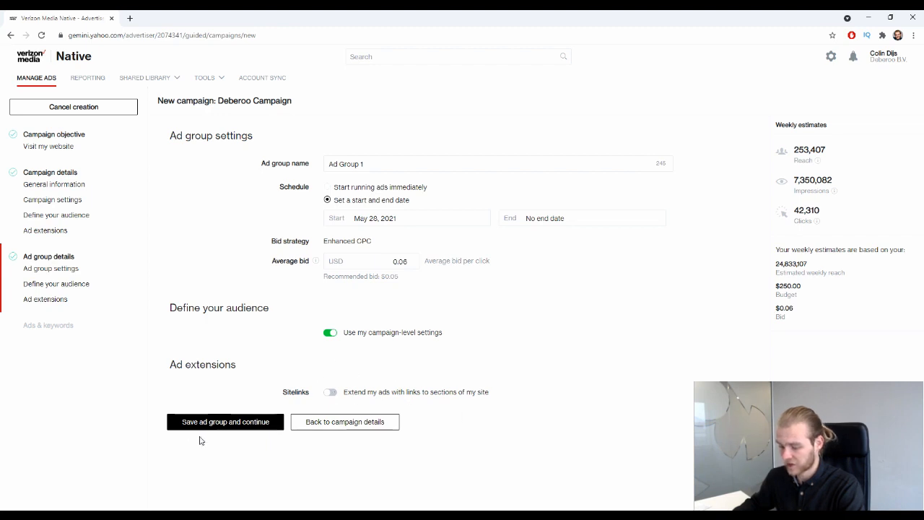
left_click(237, 426)
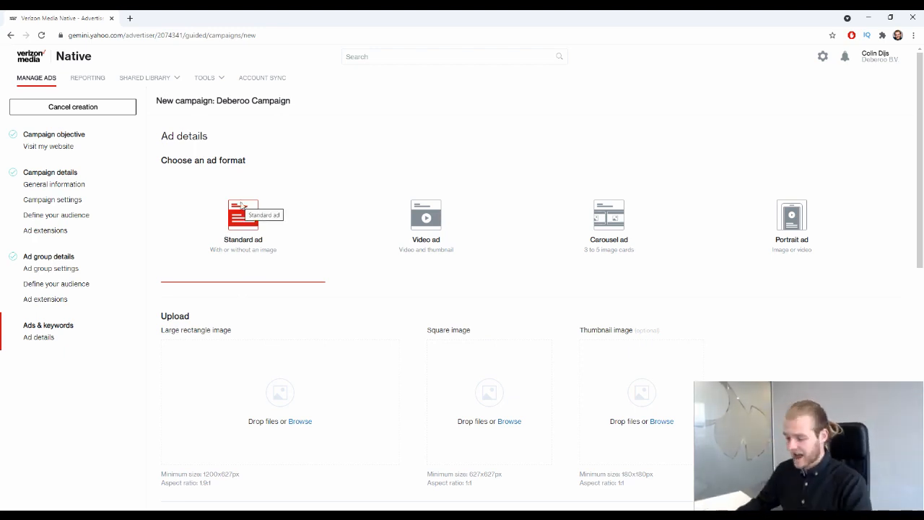
Try the Video, Carousel and Portrait ad formats, then confirm switching to Standard ad.
left_click(431, 216)
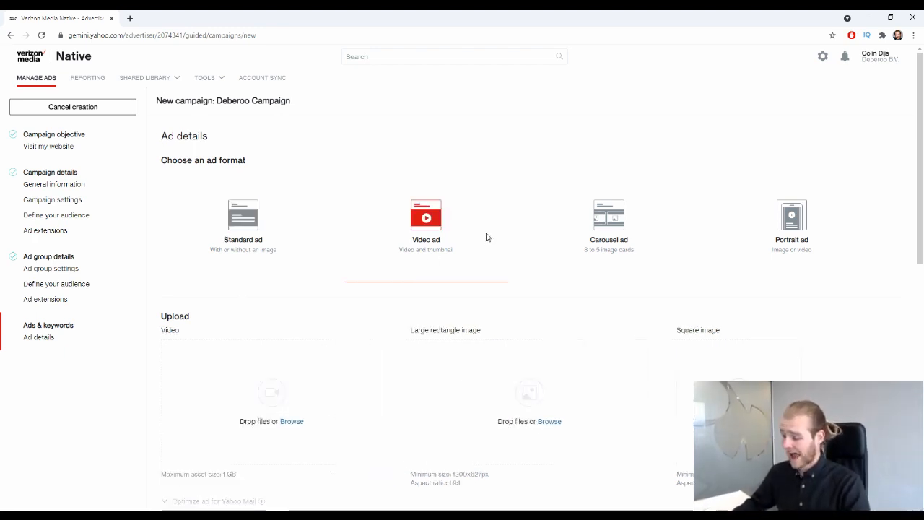
scroll(491, 192, "down", 1)
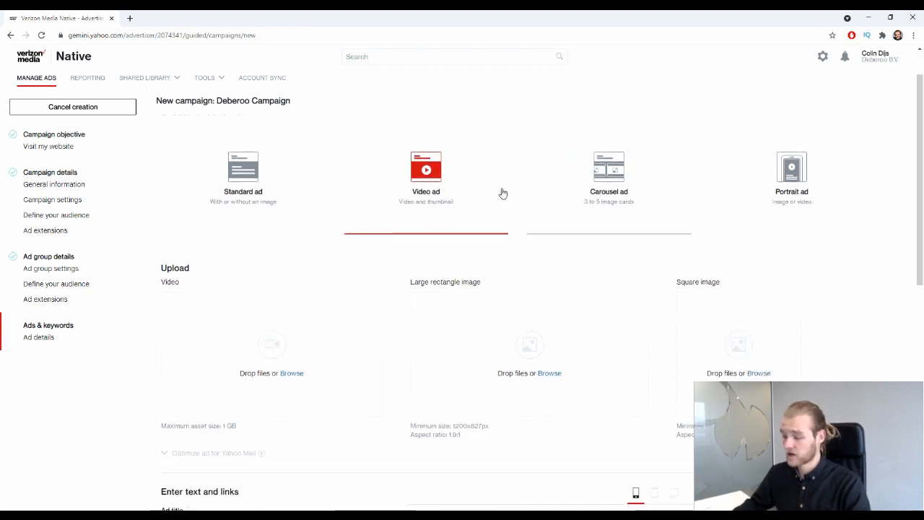
left_click(549, 195)
scroll(793, 299, "up", 1)
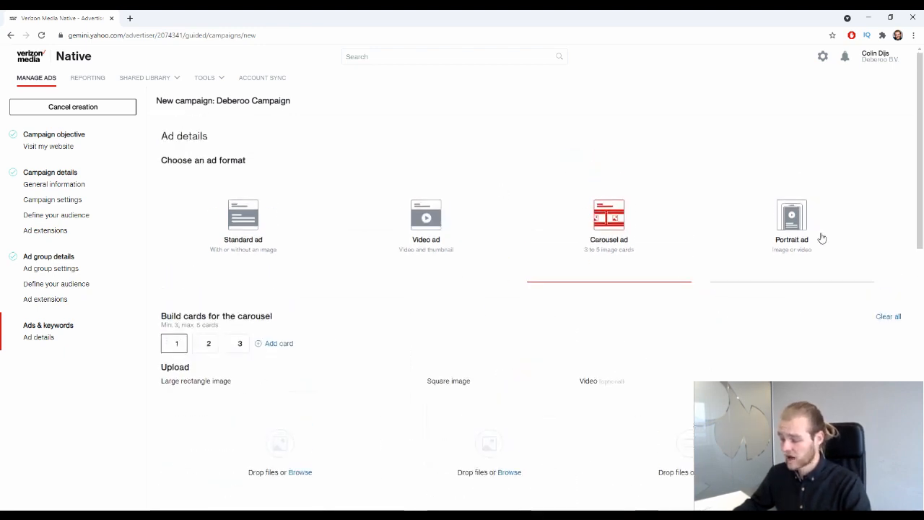
left_click(827, 228)
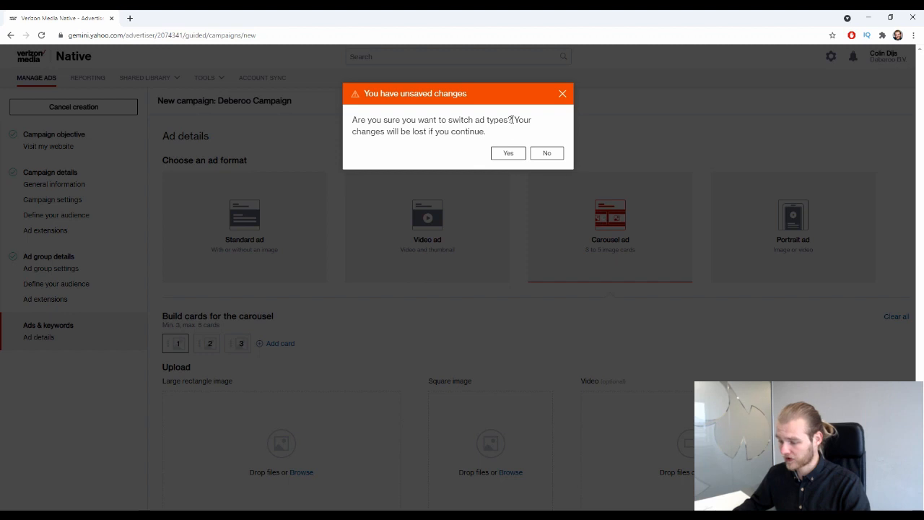
left_click(556, 153)
left_click(257, 206)
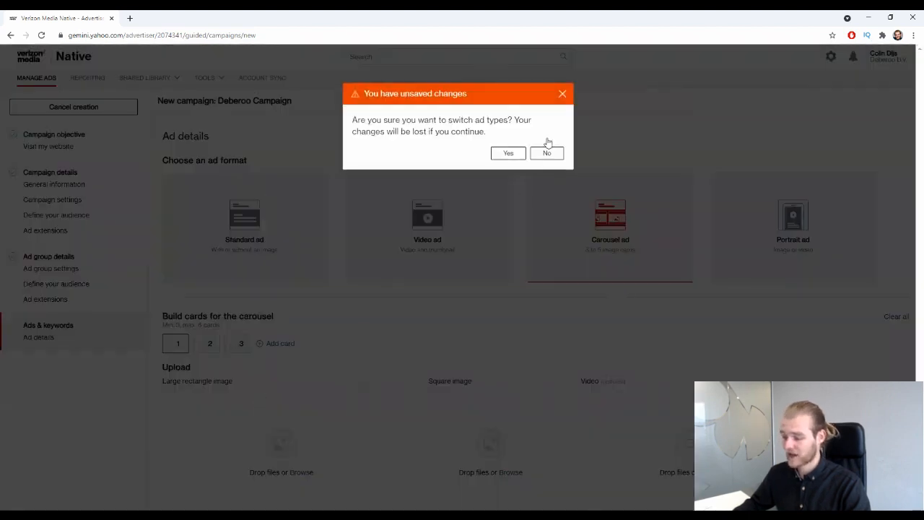
left_click(508, 154)
Find the required 1200x627 px size for the ad image.
scroll(352, 305, "down", 2)
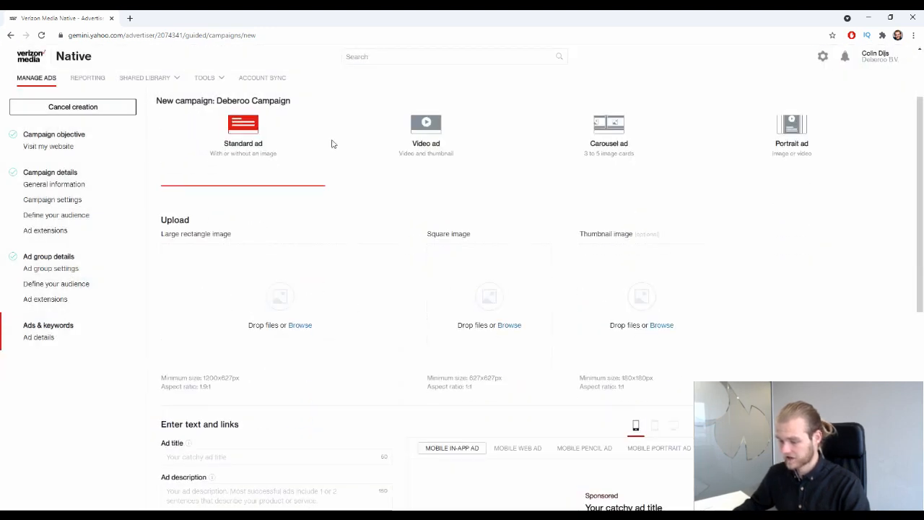
scroll(320, 134, "down", 1)
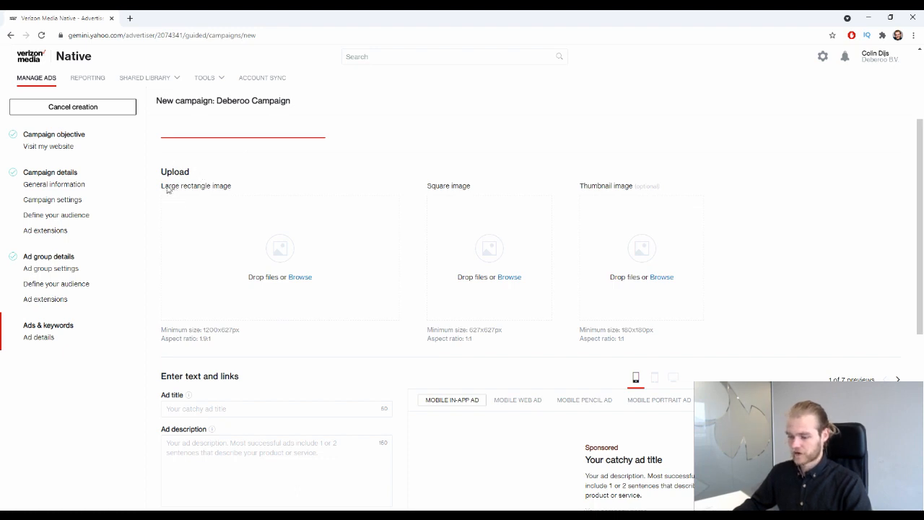
left_click_drag(165, 189, 226, 193)
left_click(248, 188)
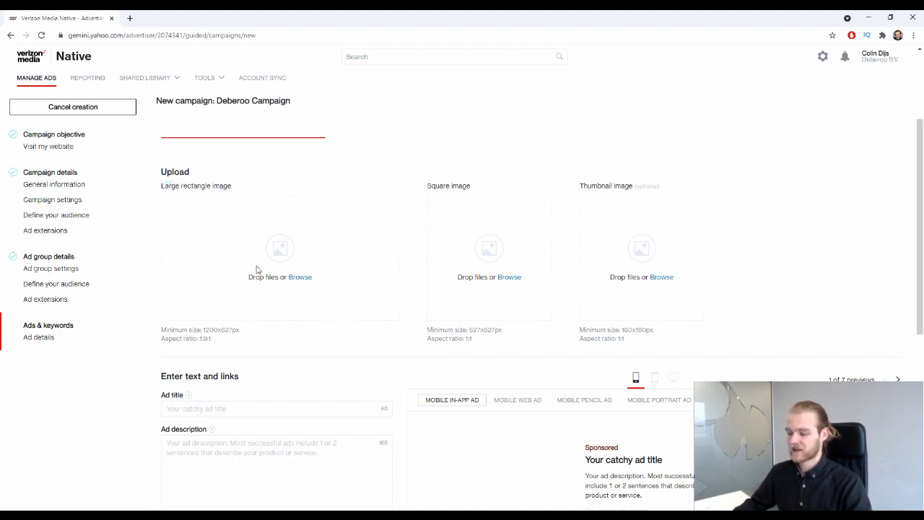
left_click_drag(250, 327, 203, 329)
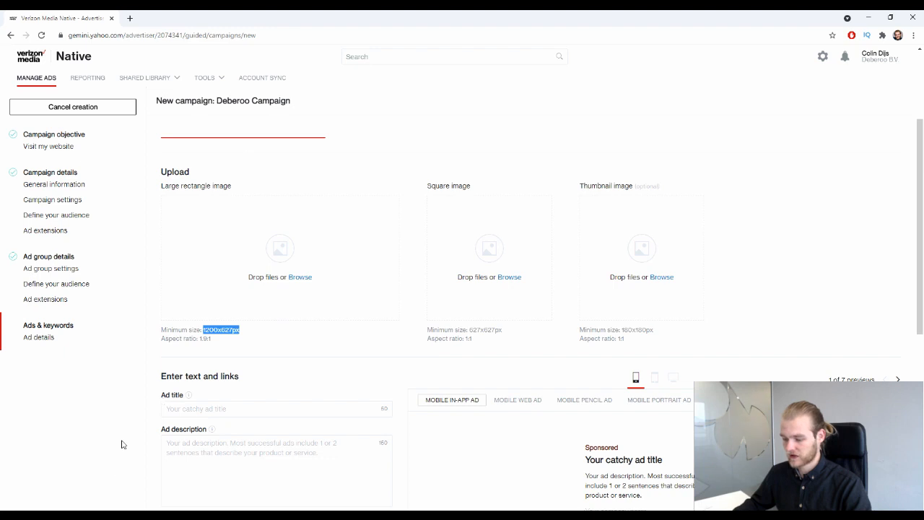
Load canva.com in a new browser tab.
left_click(130, 18)
type("canva.com")
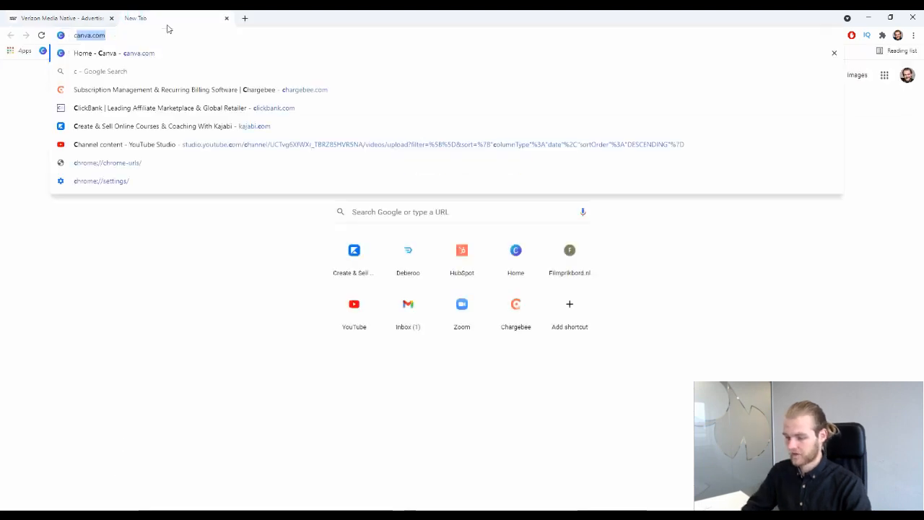
key("Return")
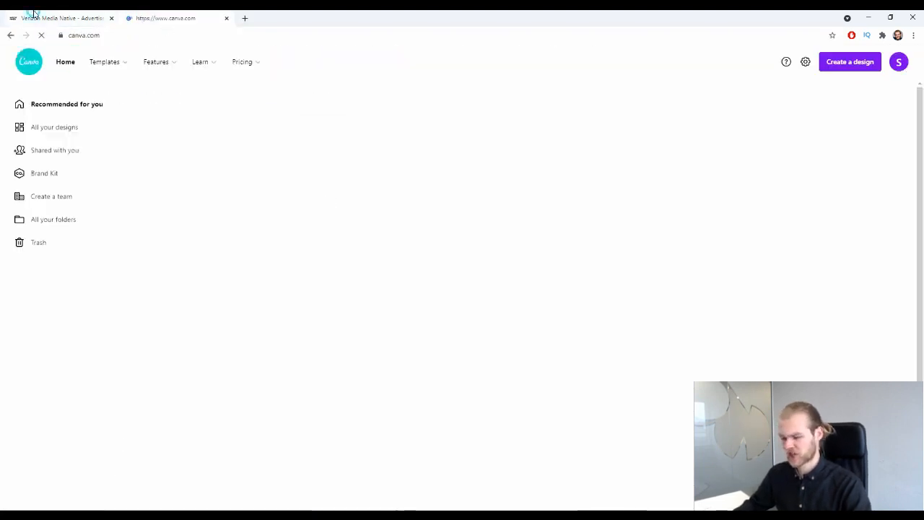
left_click(33, 16)
left_click(180, 16)
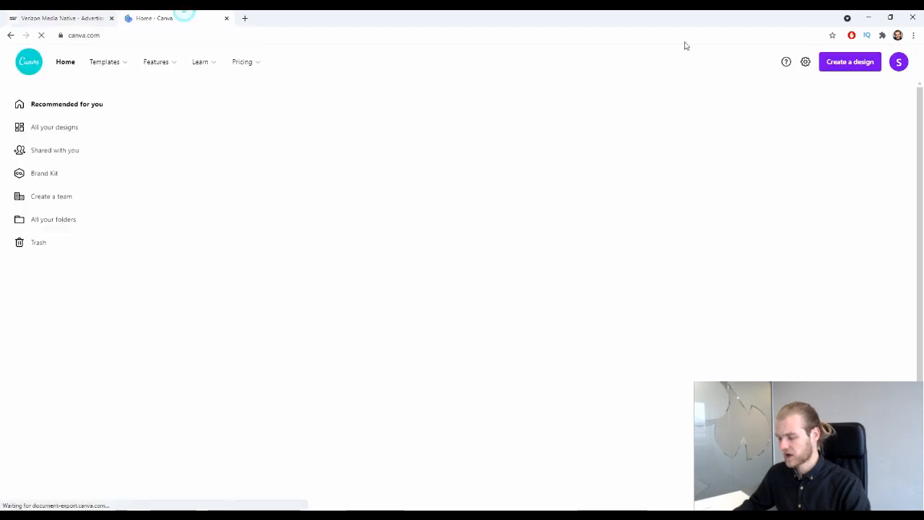
Create a custom-size 1200 × 627 px Canva design.
left_click(848, 62)
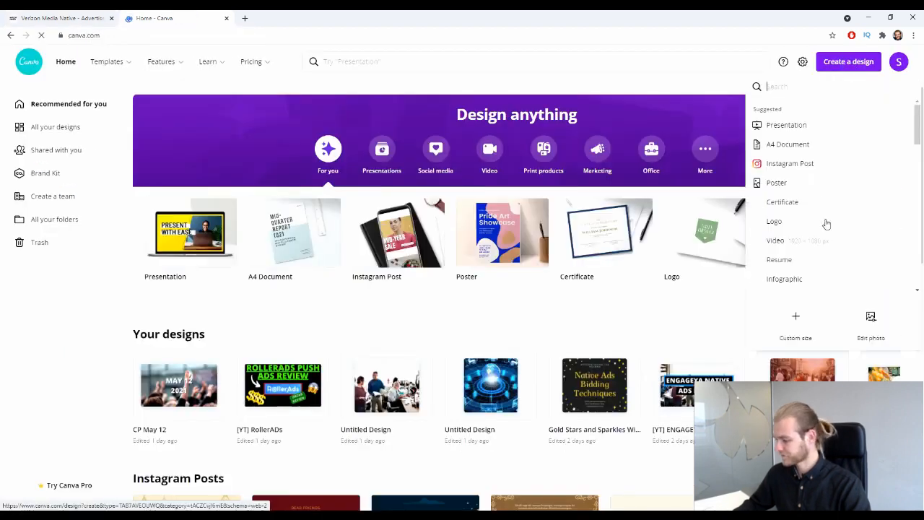
left_click(795, 325)
type("1200")
key("Tab")
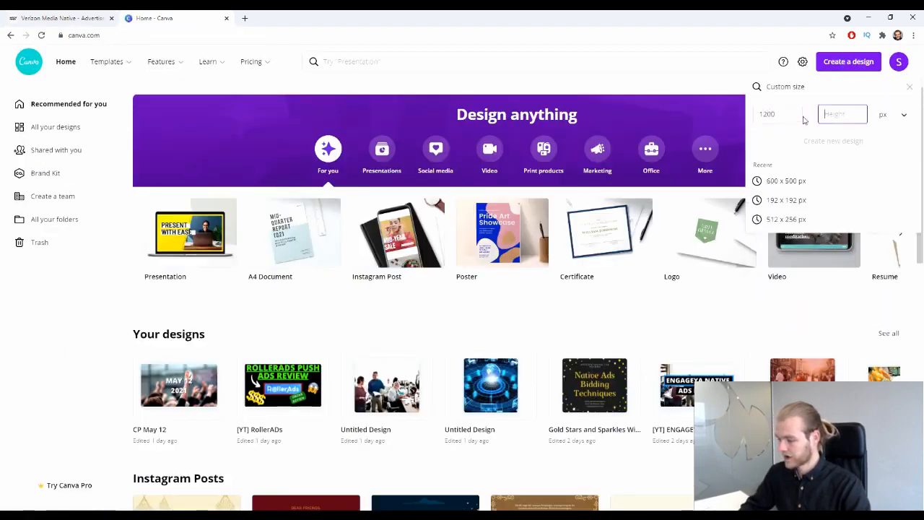
type("6")
left_click(96, 16)
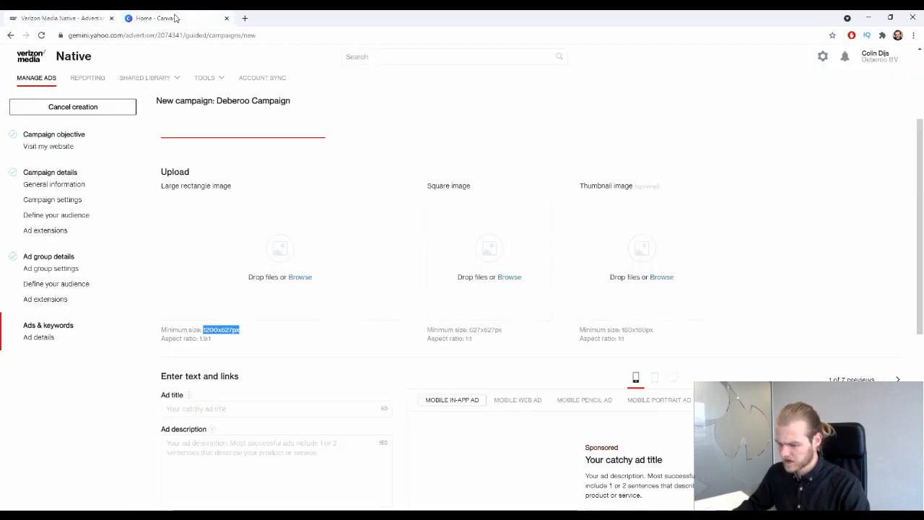
left_click(174, 18)
type("27")
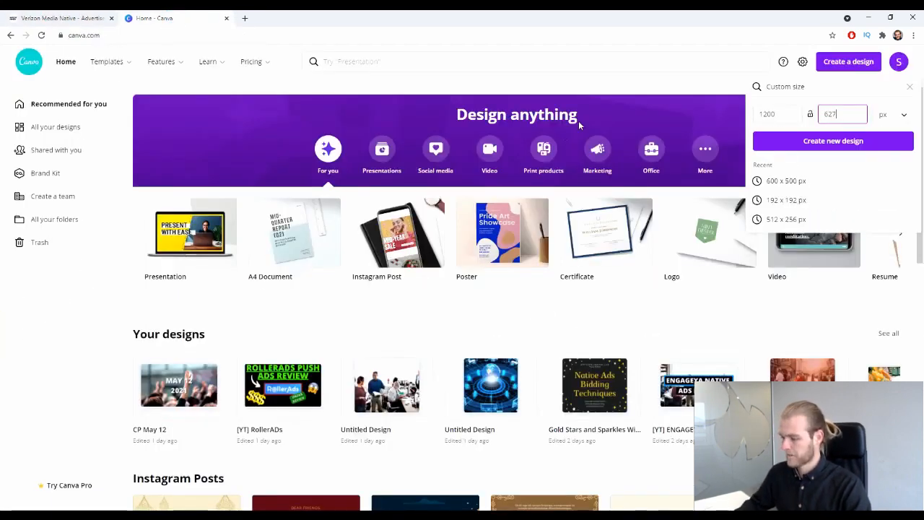
key("Return")
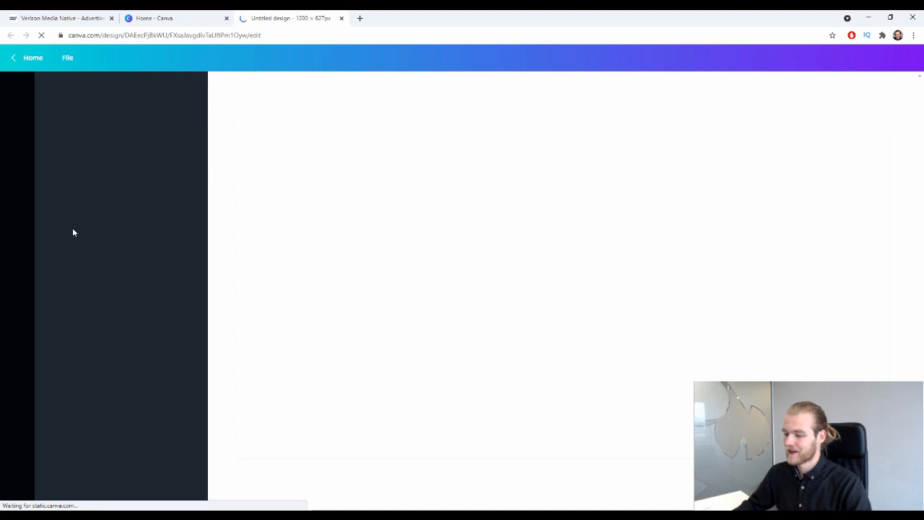
Fill the design with the uploaded raised-hands photo and download it as an image.
left_click(17, 123)
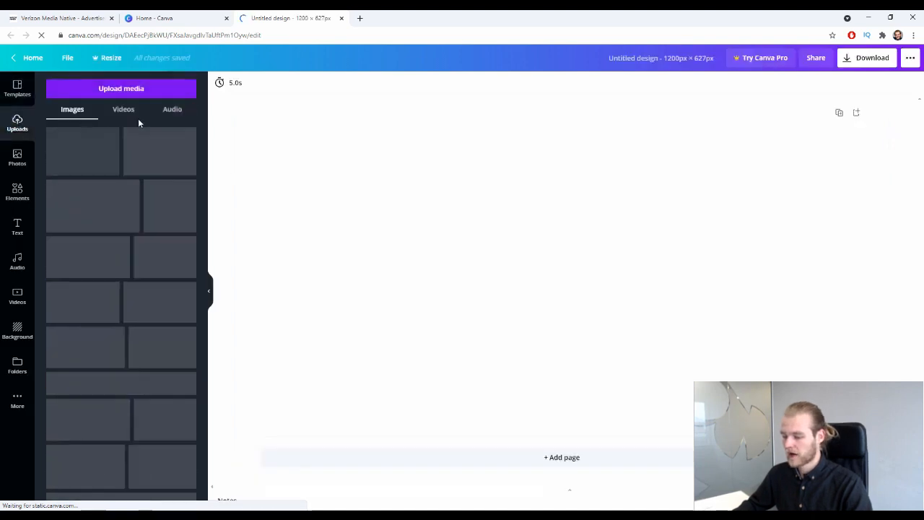
left_click_drag(83, 152, 289, 210)
left_click(870, 57)
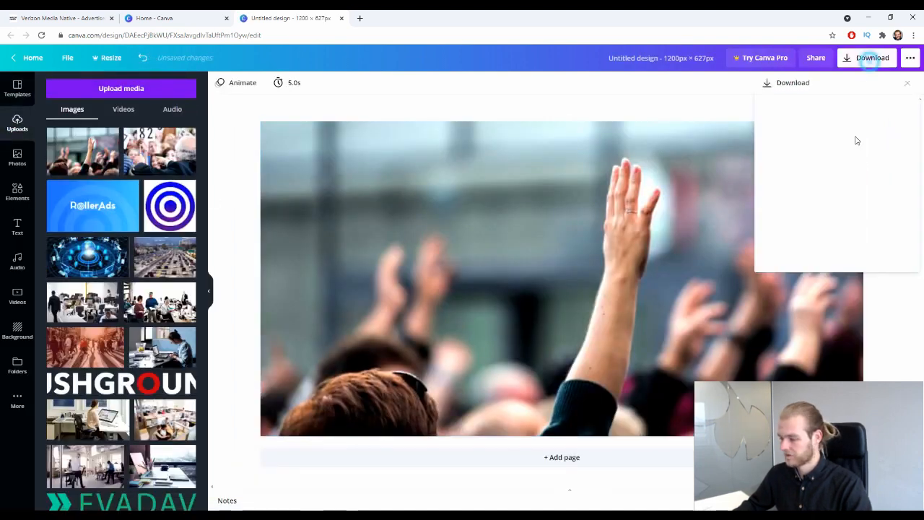
left_click(854, 233)
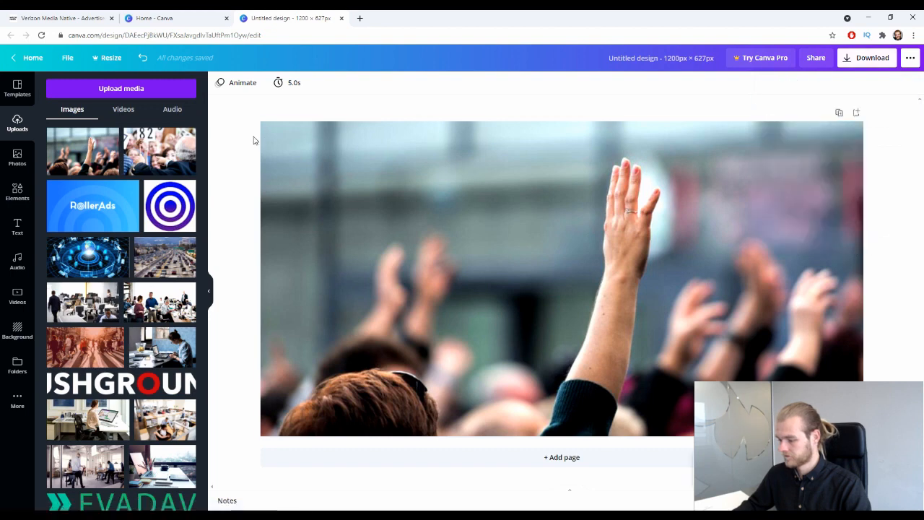
left_click(69, 19)
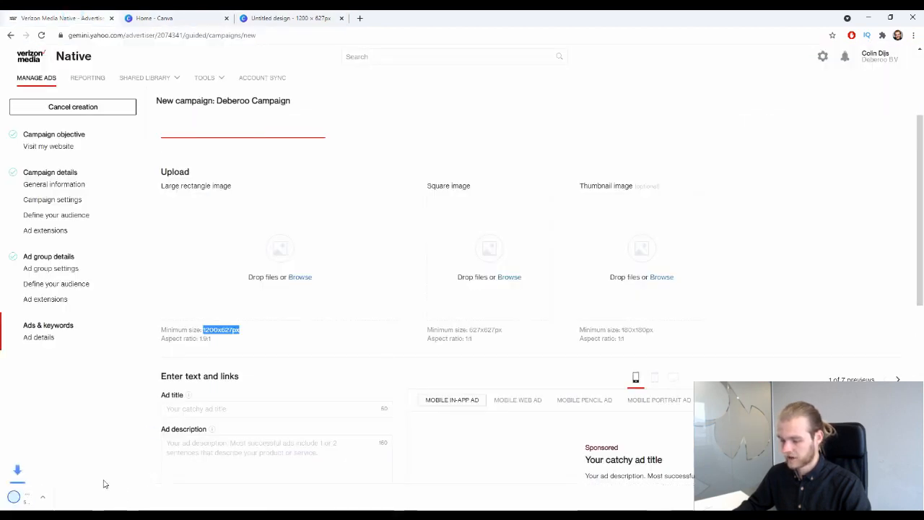
Upload the downloaded photo as the large rectangle image and crop the square image around the raised hand.
left_click_drag(43, 496, 278, 260)
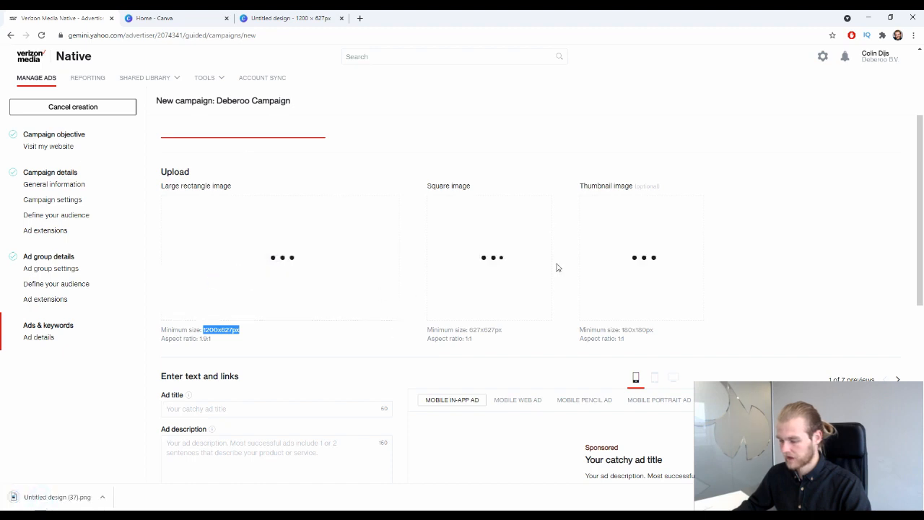
left_click_drag(506, 330, 470, 337)
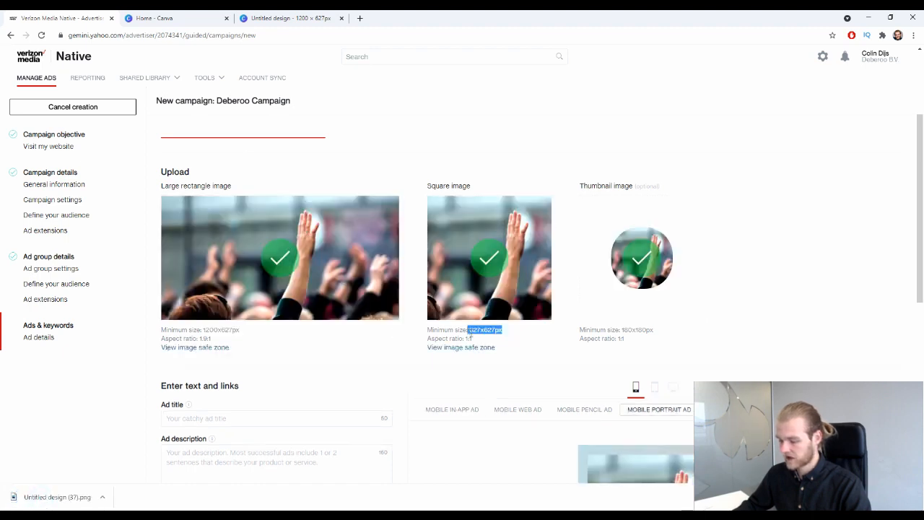
left_click(805, 271)
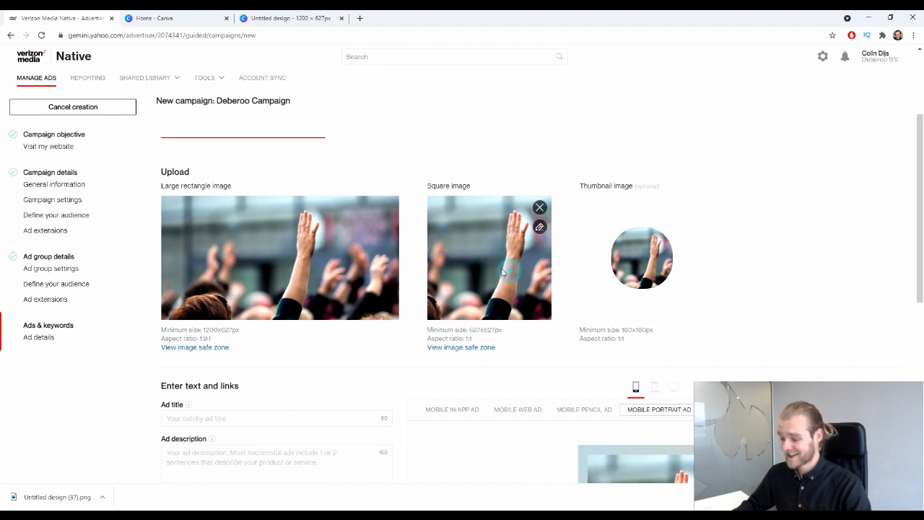
left_click(539, 226)
mouse_move(556, 224)
left_mouse_down()
mouse_move(509, 225)
mouse_move(638, 224)
mouse_move(492, 230)
mouse_move(548, 234)
left_mouse_up()
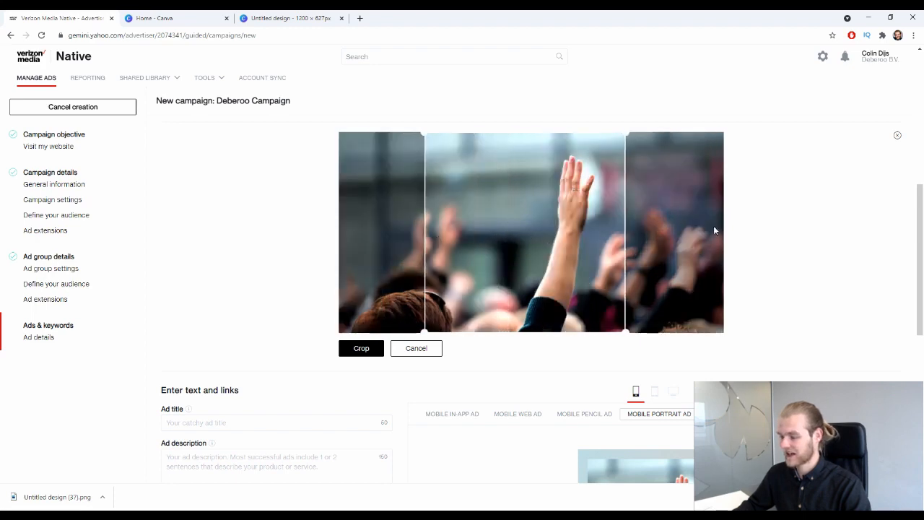
left_click(361, 348)
Apply the thumbnail crop, then close the Yahoo page the ad preview link opened.
scroll(331, 330, "up", 4)
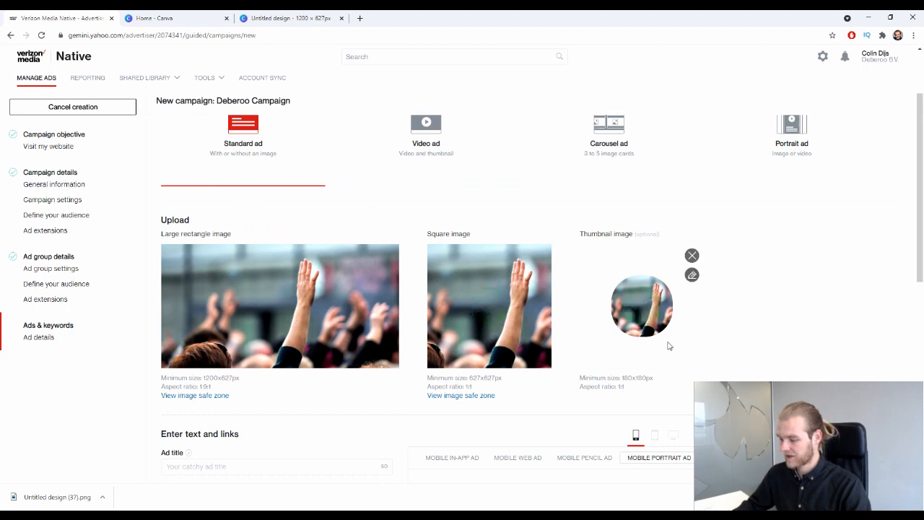
left_click(692, 275)
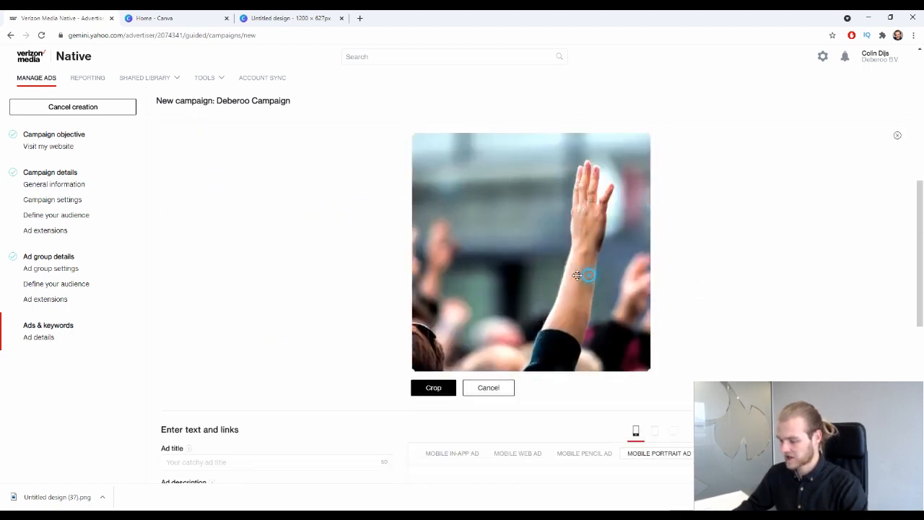
left_click(431, 388)
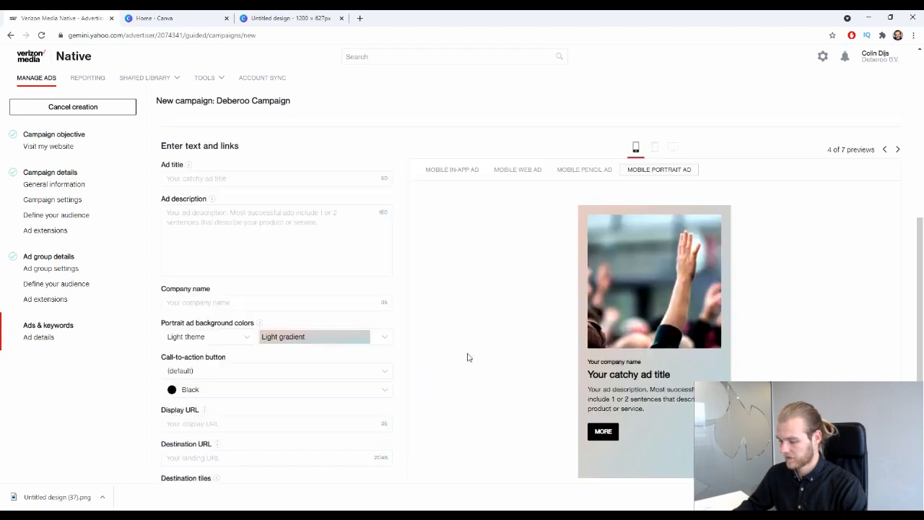
left_click(634, 296)
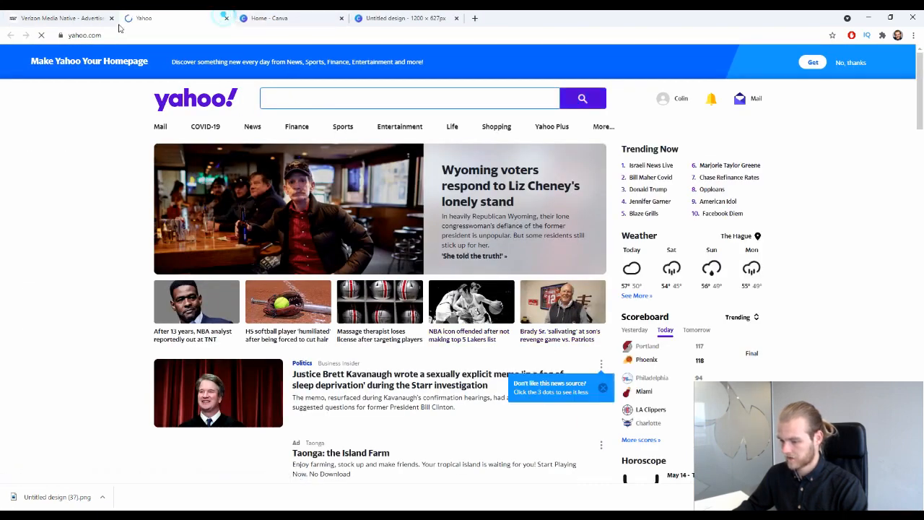
left_click(226, 18)
scroll(773, 200, "up", 5)
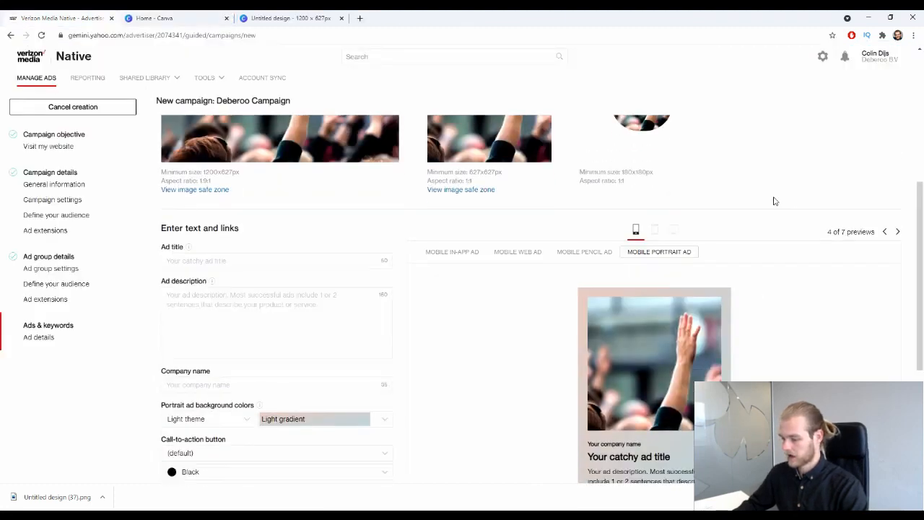
scroll(747, 221, "down", 2)
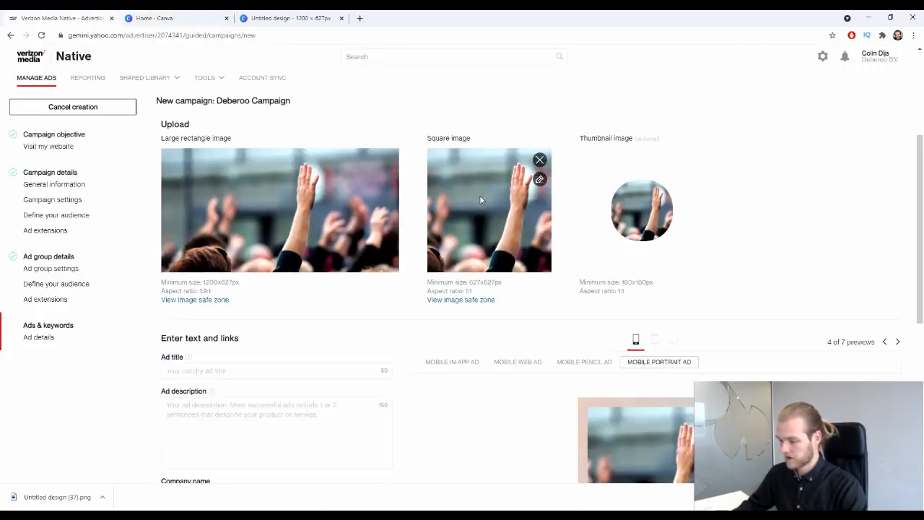
Re-crop the square image with the crop area shifted to the photo's right side.
left_click(539, 179)
left_click_drag(591, 237, 788, 241)
scroll(783, 242, "up", 3)
scroll(650, 310, "down", 3)
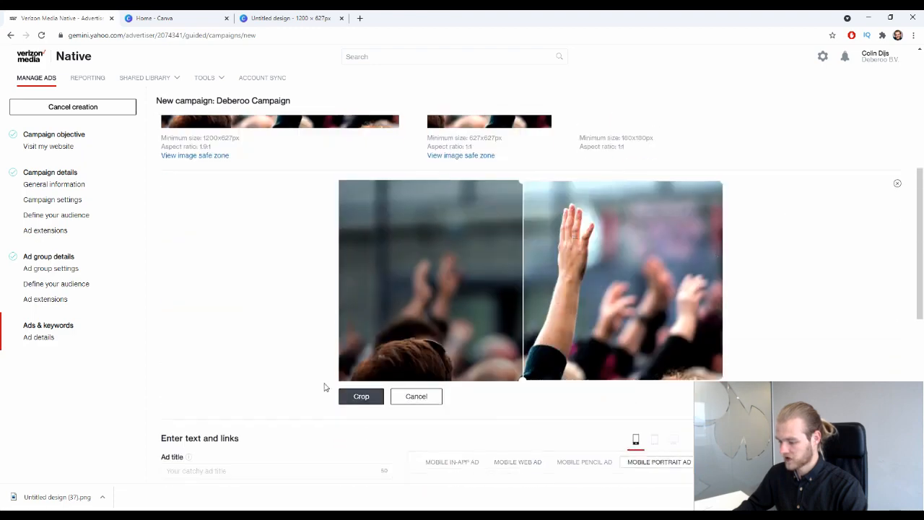
left_click(353, 397)
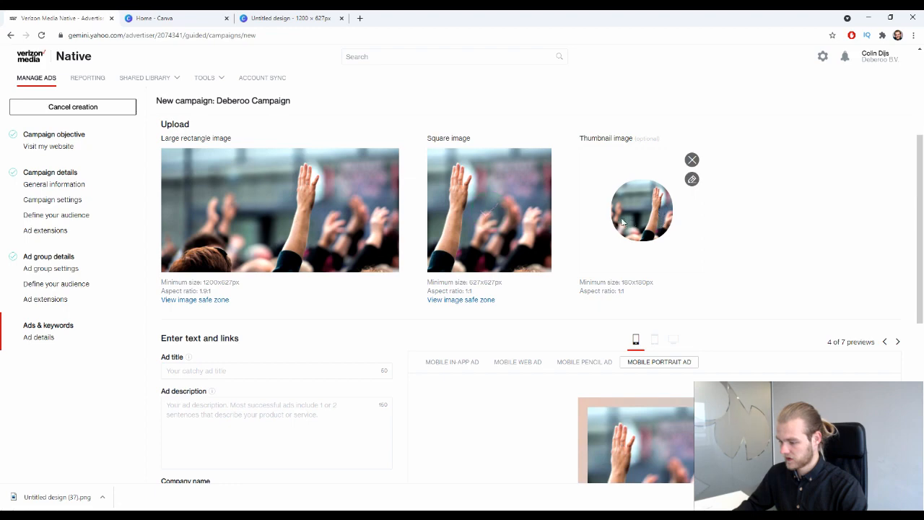
scroll(622, 222, "down", 2)
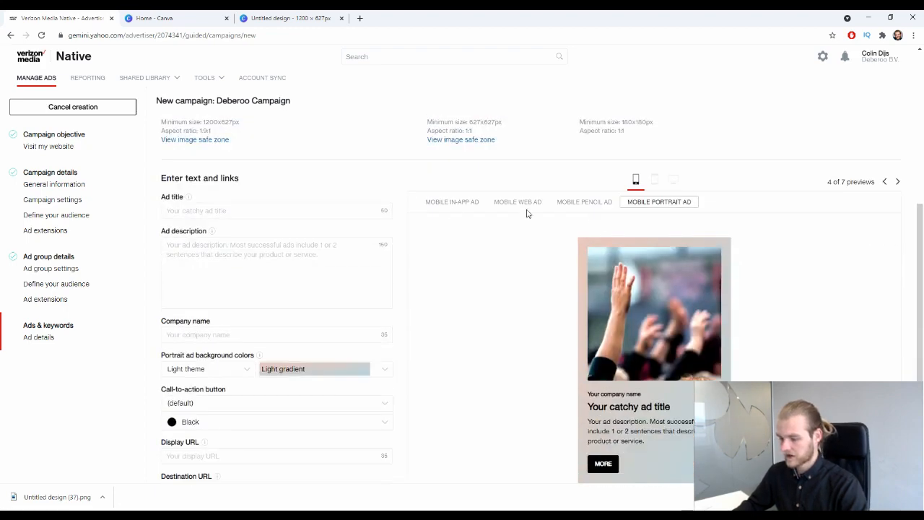
Enter 'Headline 1' as the ad title and 'Description 1' as the ad description.
scroll(322, 210, "up", 2)
scroll(322, 239, "down", 2)
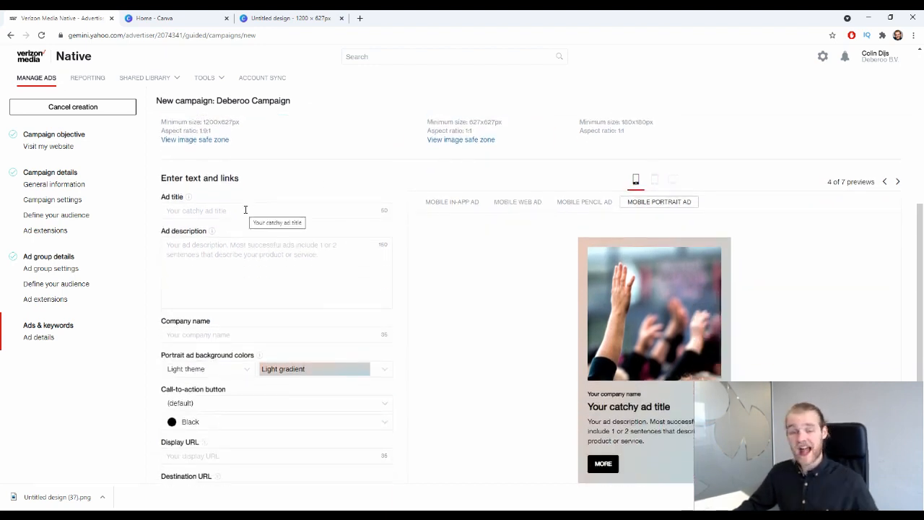
left_click(262, 215)
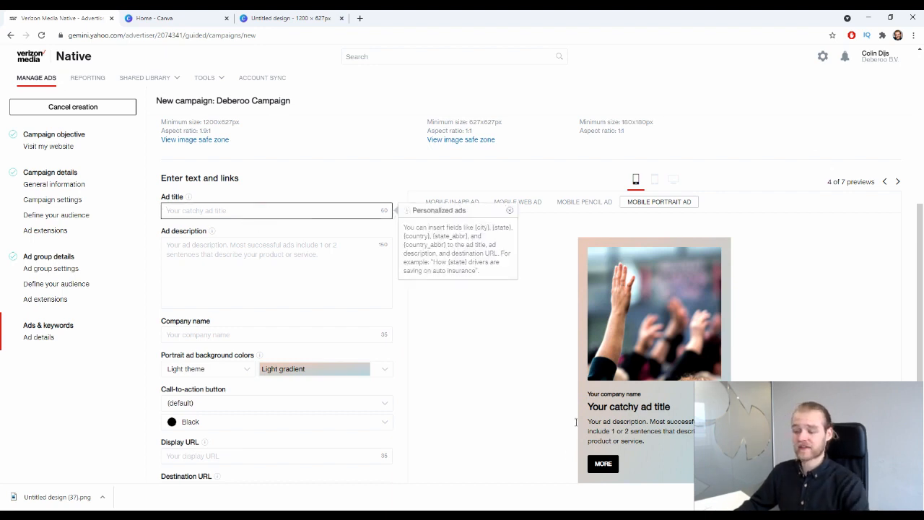
type("Headline 1")
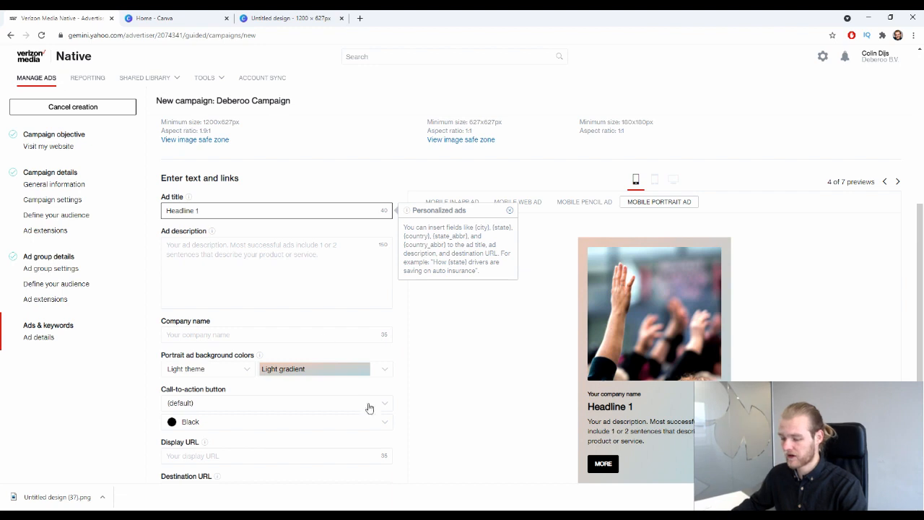
left_click(281, 246)
type("Dew")
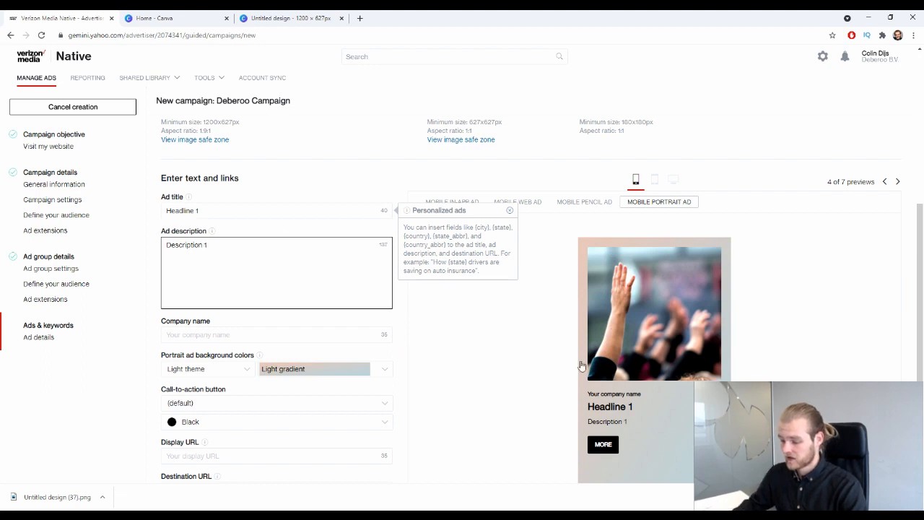
left_click(322, 175)
Enter 'Deberoo' as the company name.
scroll(323, 174, "down", 2)
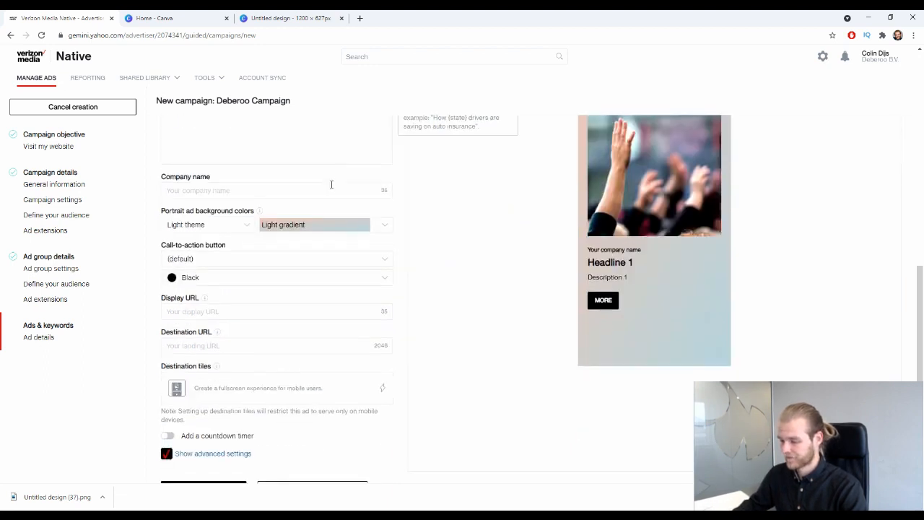
left_click(224, 186)
type("Deberoo")
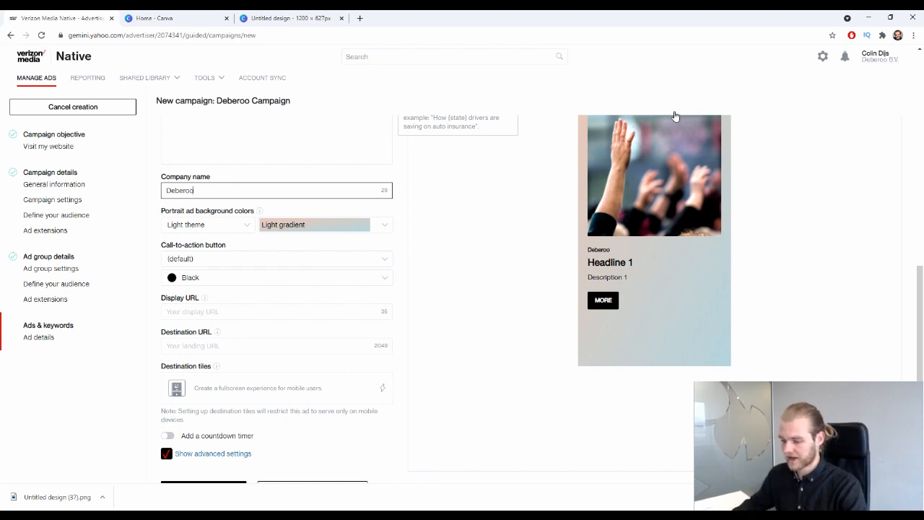
scroll(440, 263, "up", 1)
left_click(446, 253)
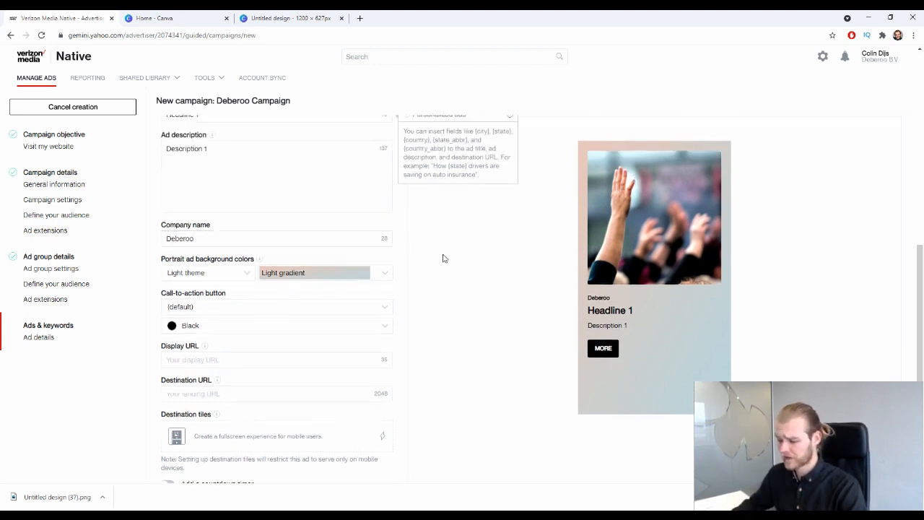
left_click(168, 261)
left_click(230, 259)
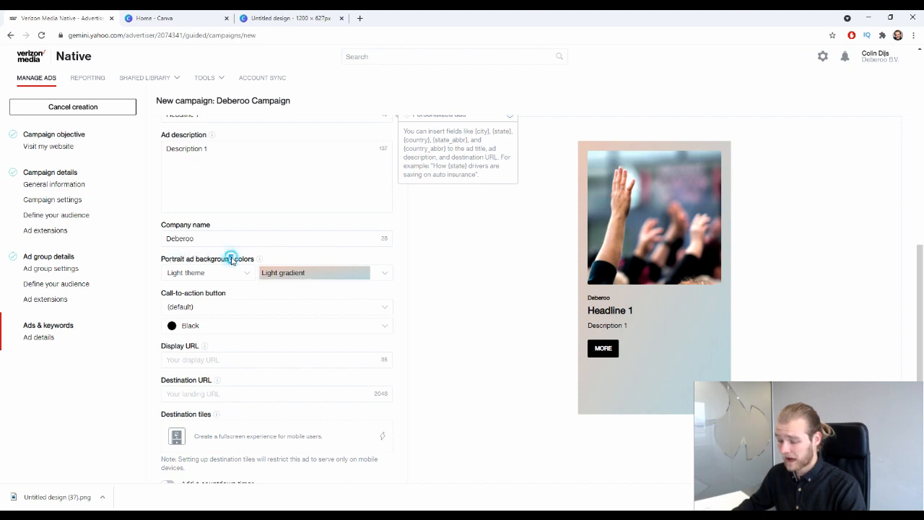
left_click(218, 271)
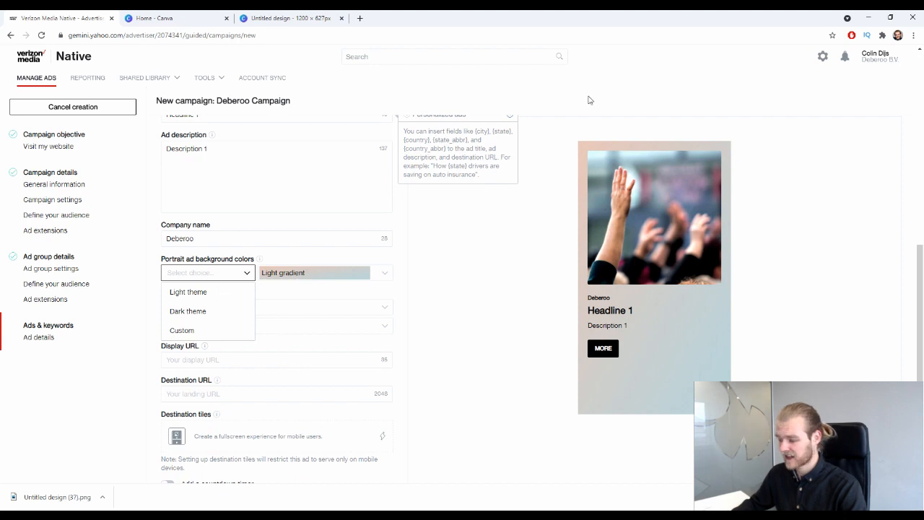
Set the portrait ad background to a custom pure red #ff0000.
left_click(199, 311)
left_click(231, 273)
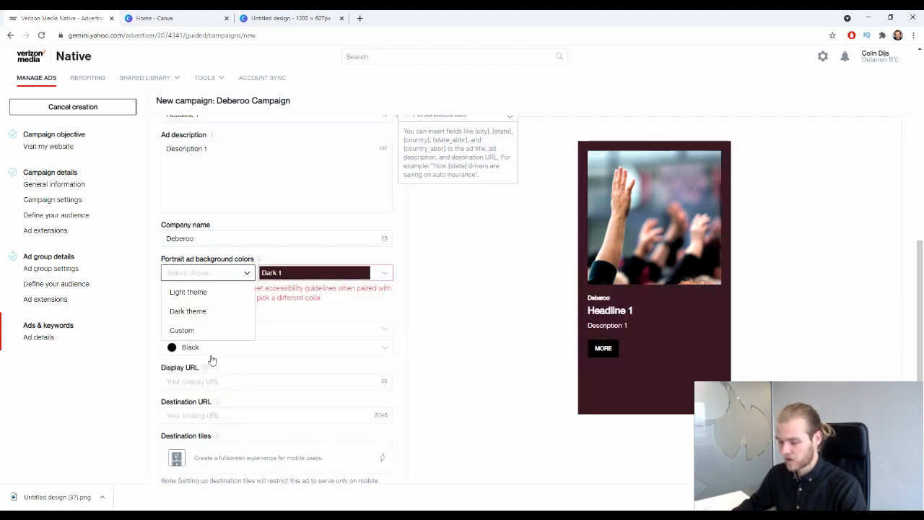
left_click(200, 327)
left_click(263, 273)
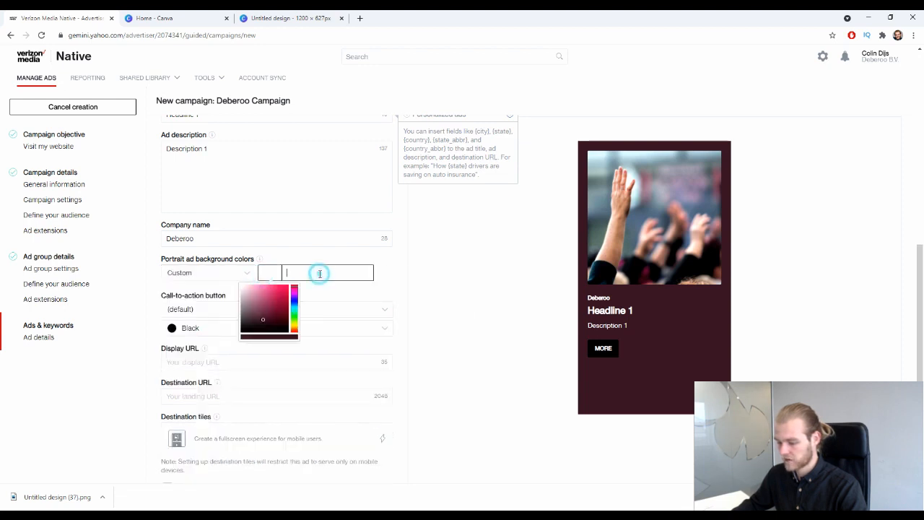
left_click(295, 307)
left_click(297, 300)
mouse_move(271, 302)
left_mouse_down()
mouse_move(223, 288)
mouse_move(217, 299)
left_mouse_up()
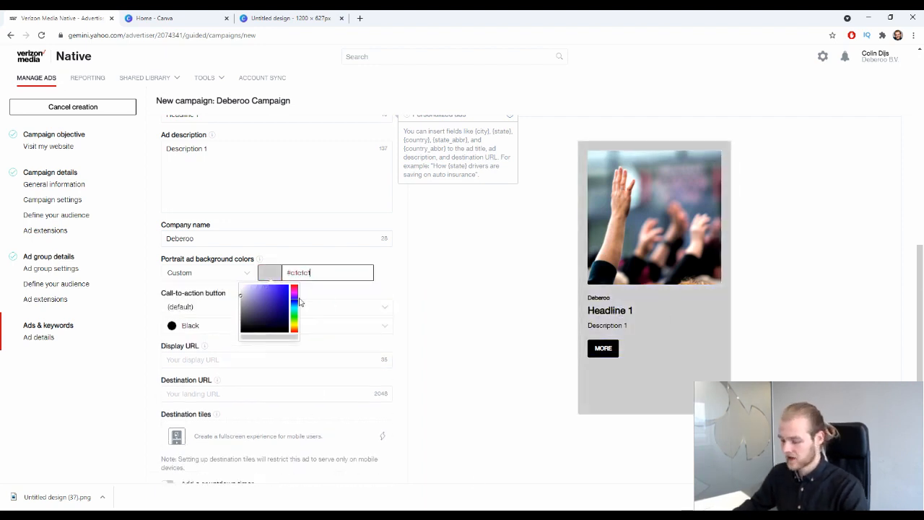
left_click(294, 298)
left_click_drag(283, 299, 293, 282)
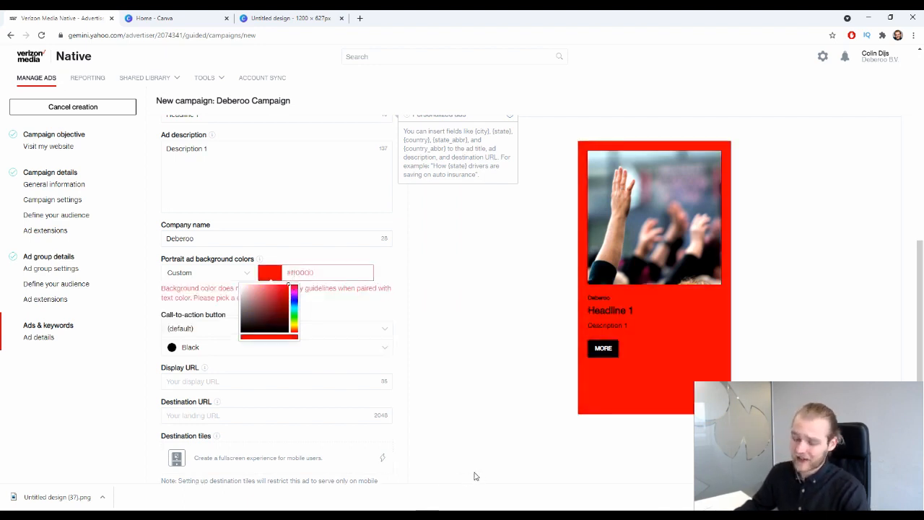
left_click(526, 329)
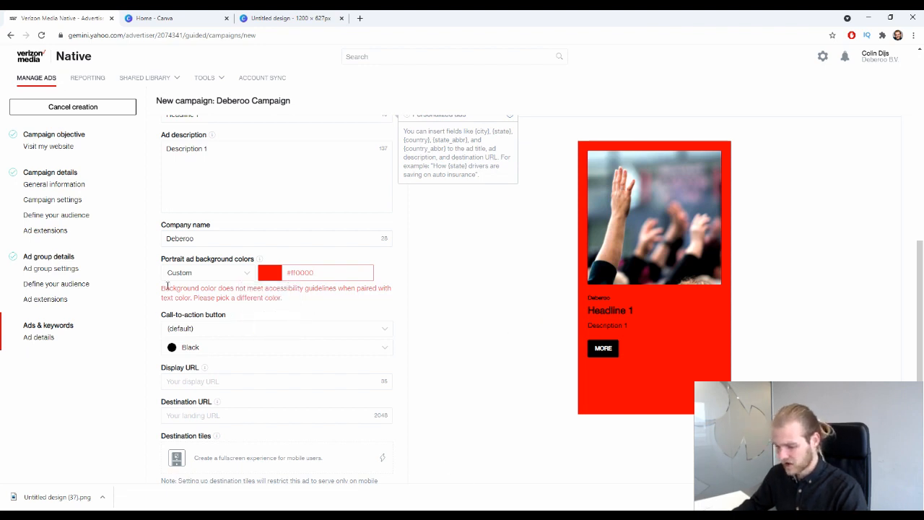
Note the accessibility warning, then make the call-to-action button White.
left_click_drag(169, 288, 314, 288)
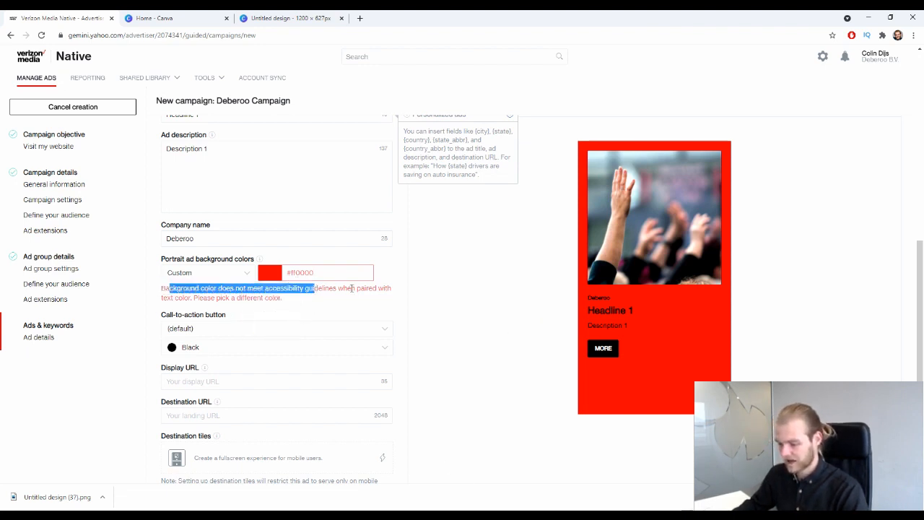
left_click_drag(174, 298, 226, 299)
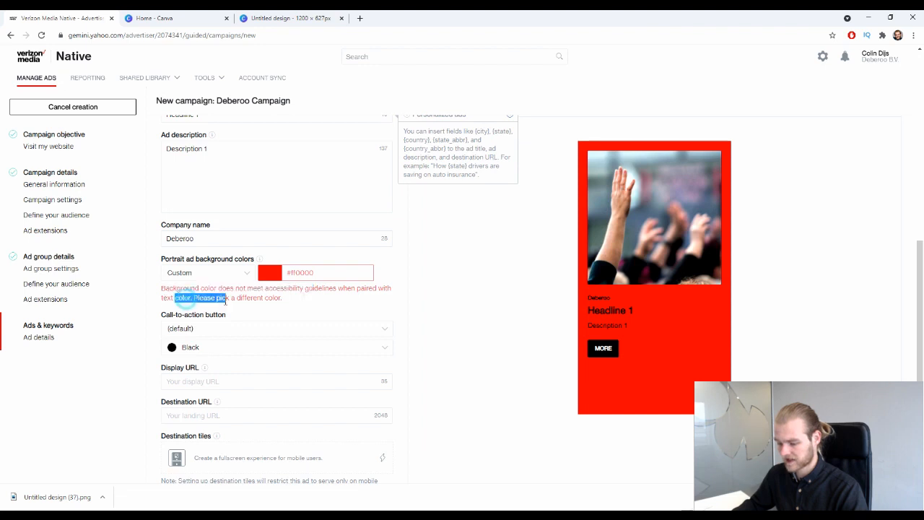
left_click(254, 293)
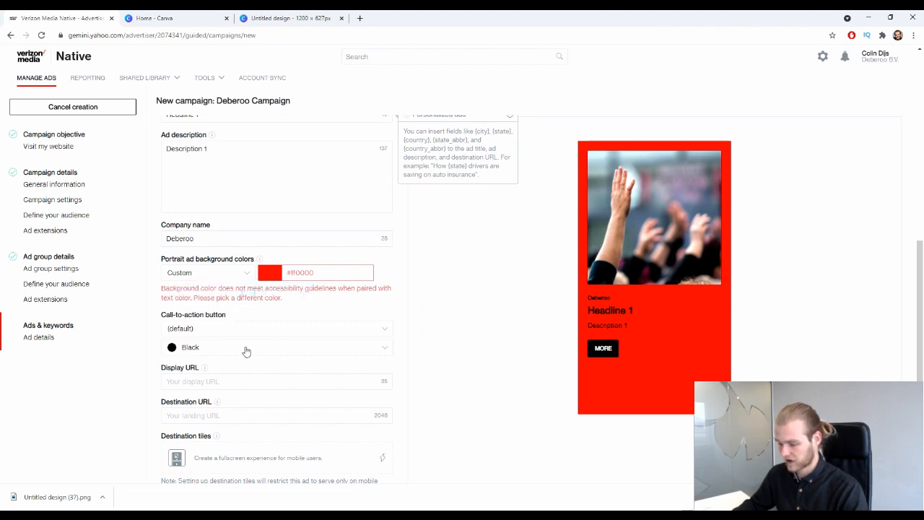
left_click(246, 351)
left_click(200, 385)
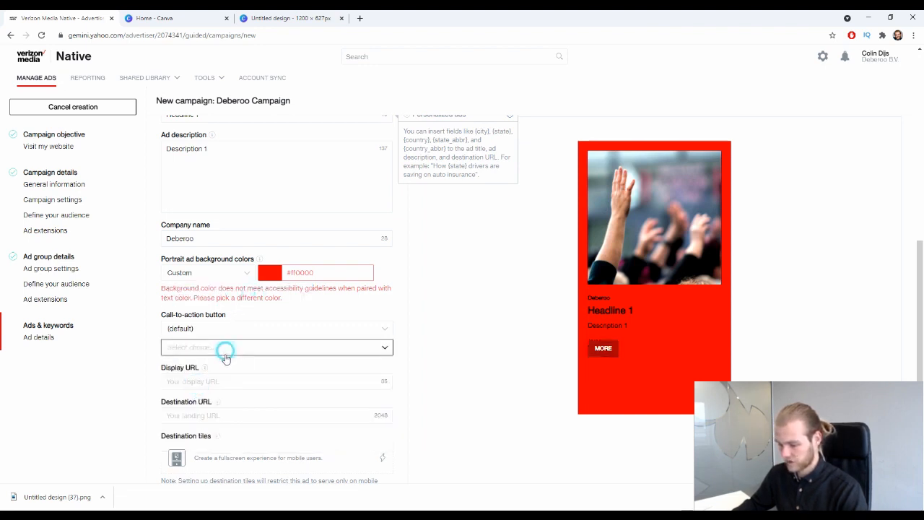
left_click(224, 356)
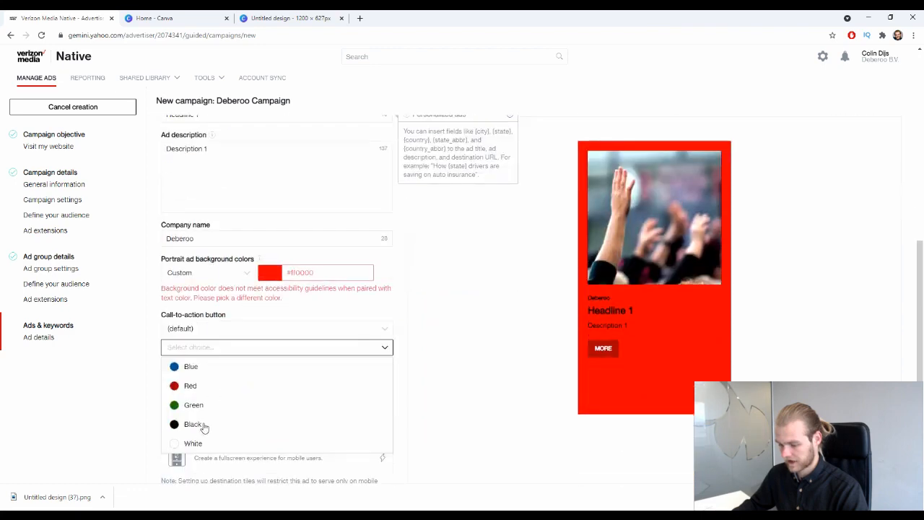
left_click(205, 443)
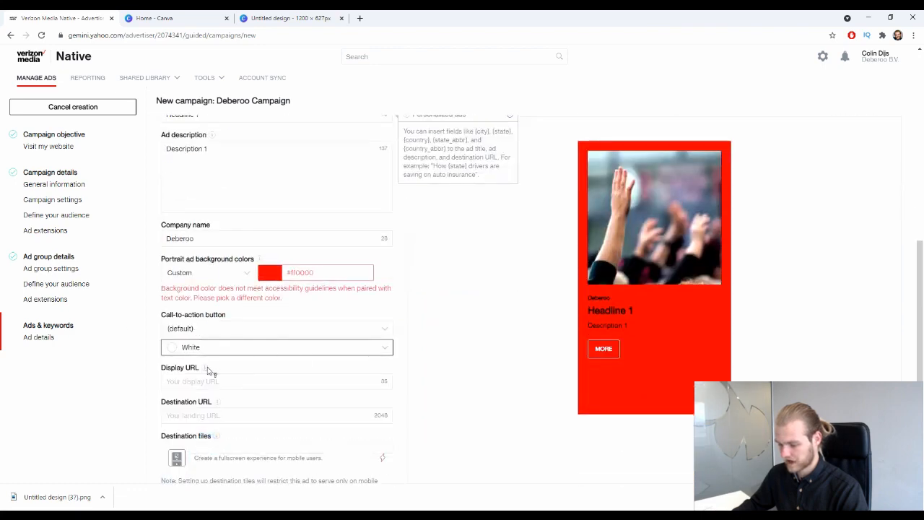
left_click(221, 335)
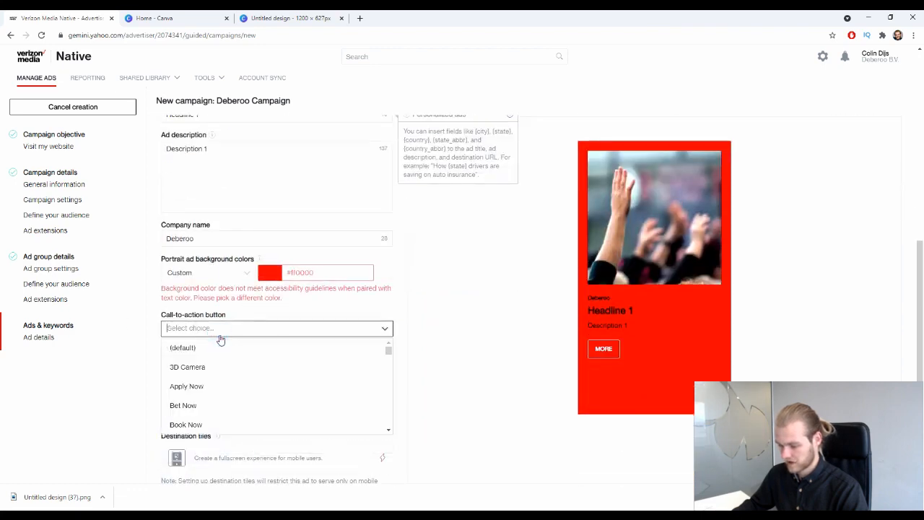
left_click(146, 296)
scroll(163, 326, "up", 3)
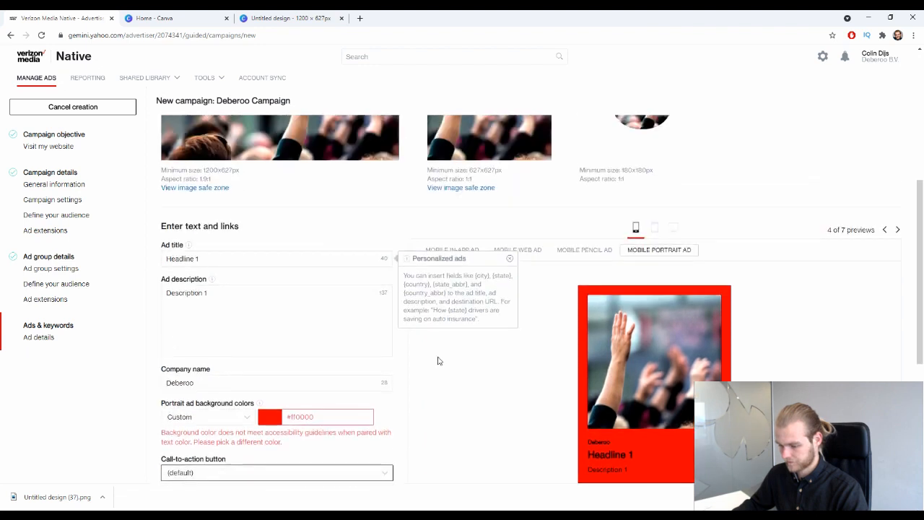
scroll(439, 359, "down", 1)
scroll(254, 340, "down", 2)
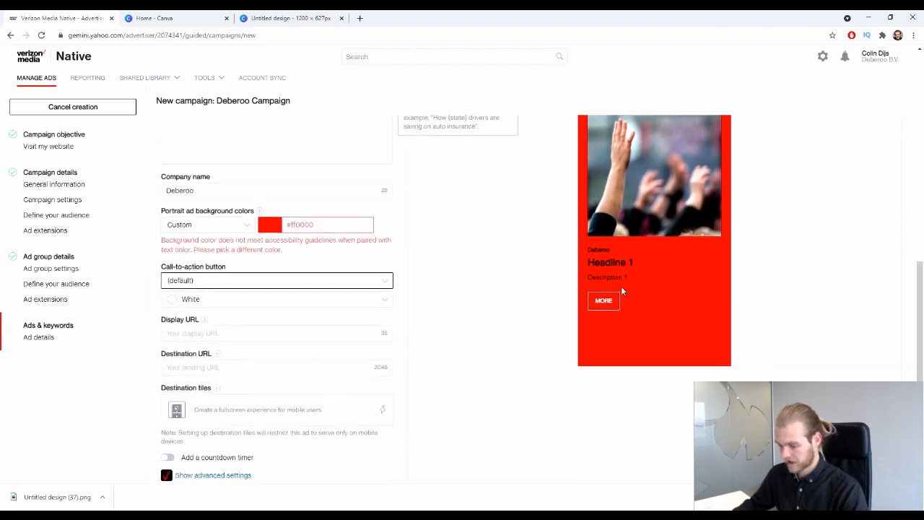
scroll(256, 361, "down", 1)
scroll(249, 322, "up", 2)
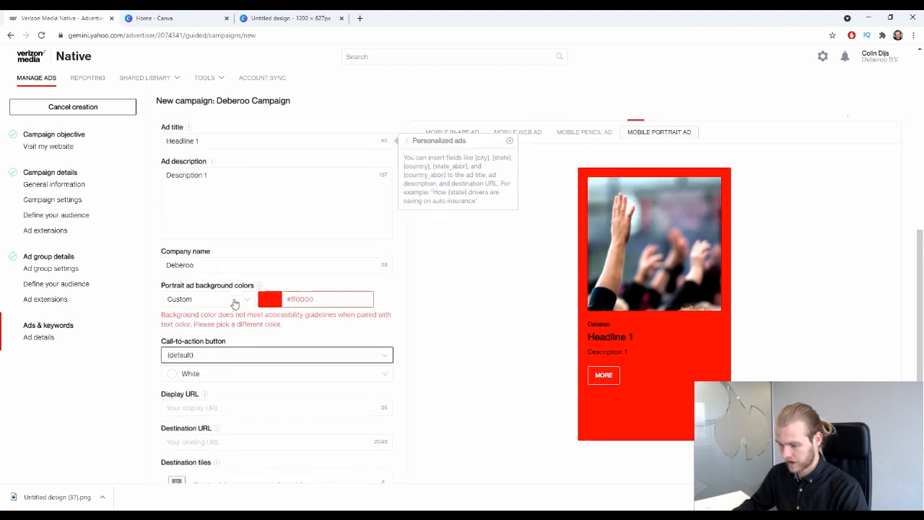
Try custom background colours: pink #dd7878, white #ffffff, then pale pink.
left_click(286, 297)
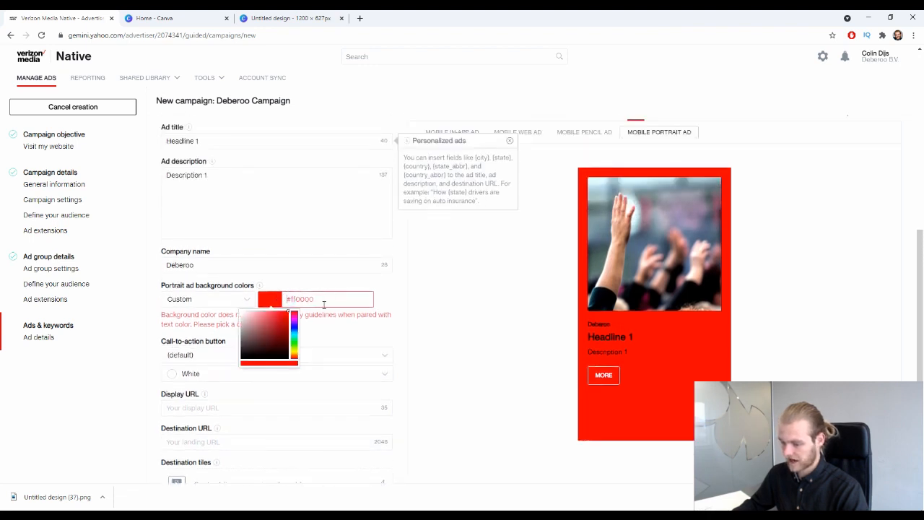
left_click_drag(285, 353, 262, 316)
left_click(422, 301)
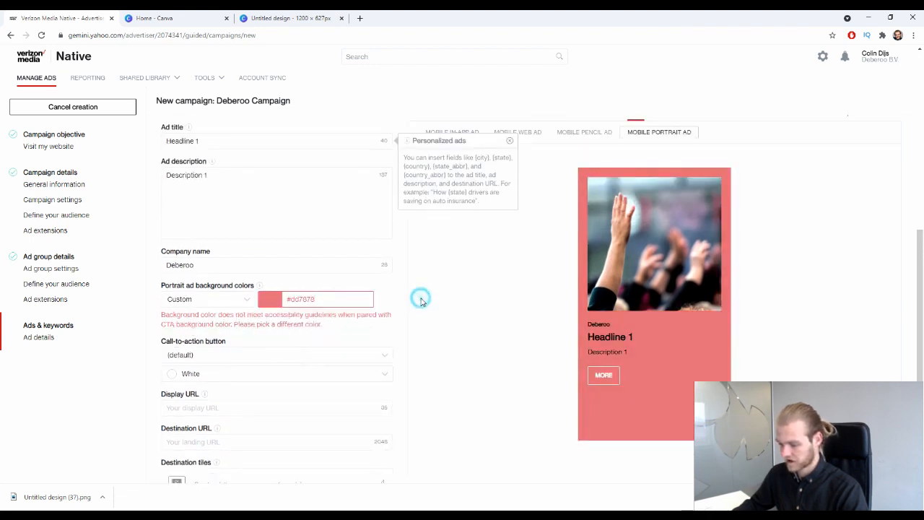
left_click(340, 297)
key("ctrl+a")
type("#ffffff")
left_click(510, 322)
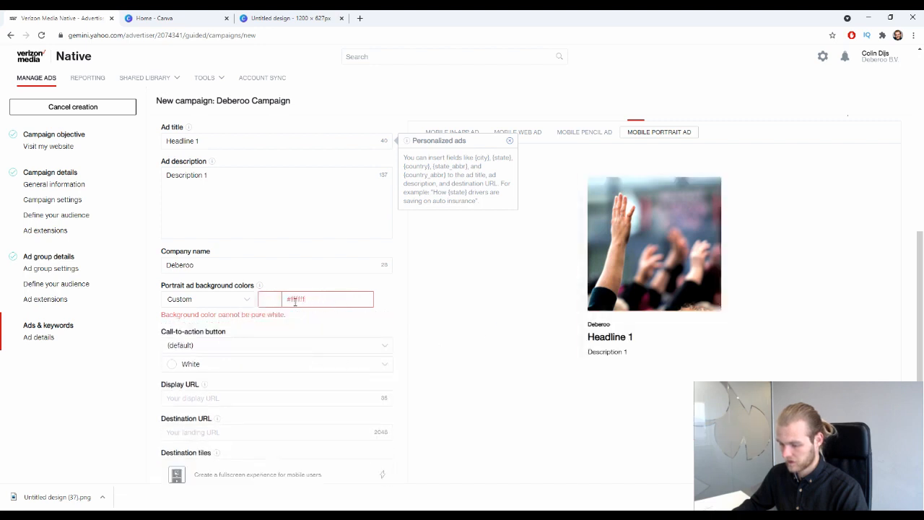
left_click(294, 301)
left_click(245, 315)
left_click(442, 309)
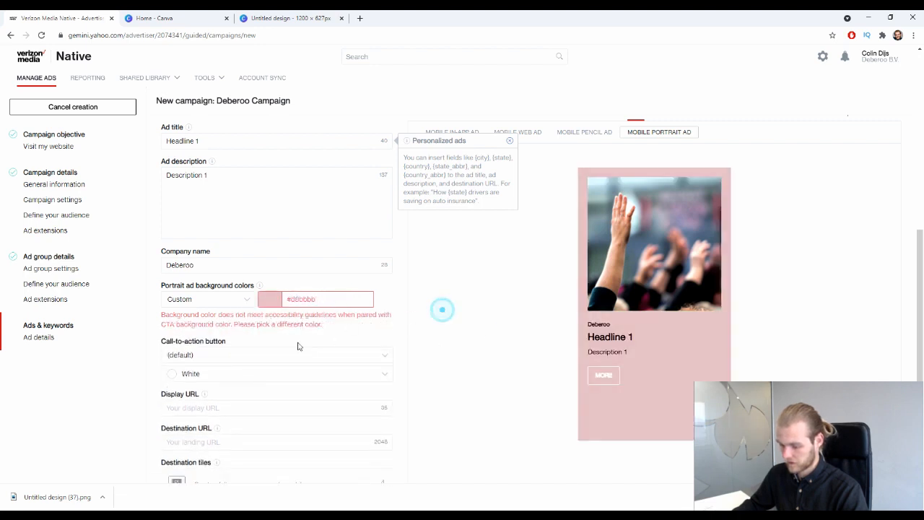
Switch the background to Light theme, trying Light 1 and Light gradient before settling on System gray.
left_click(210, 301)
left_click(209, 318)
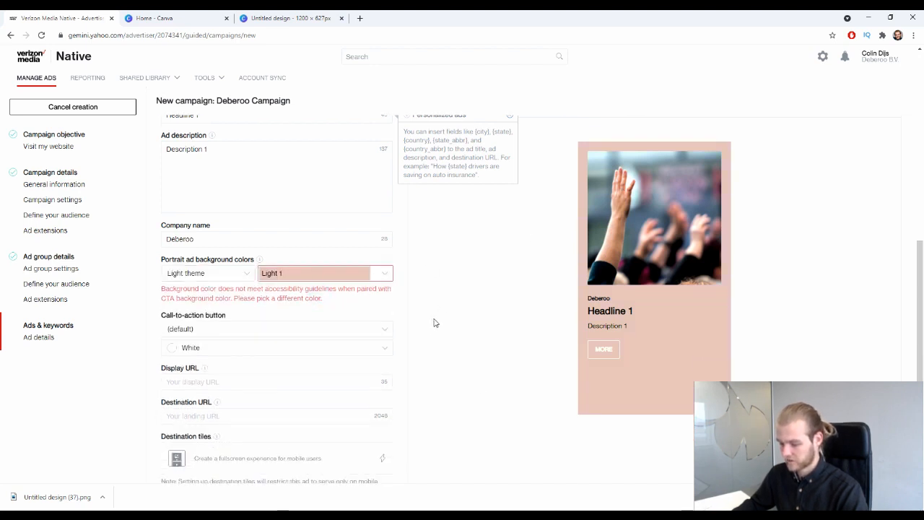
scroll(430, 303, "down", 1)
left_click(380, 206)
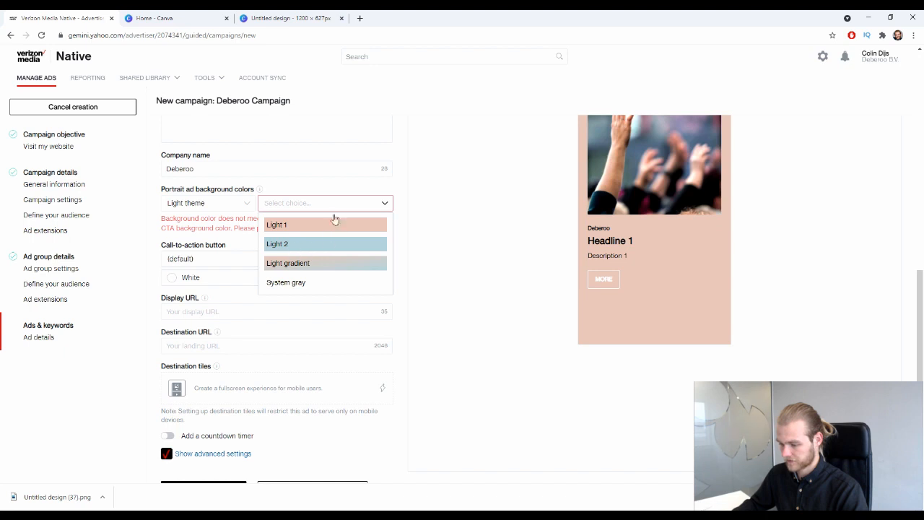
left_click(317, 228)
left_click(381, 203)
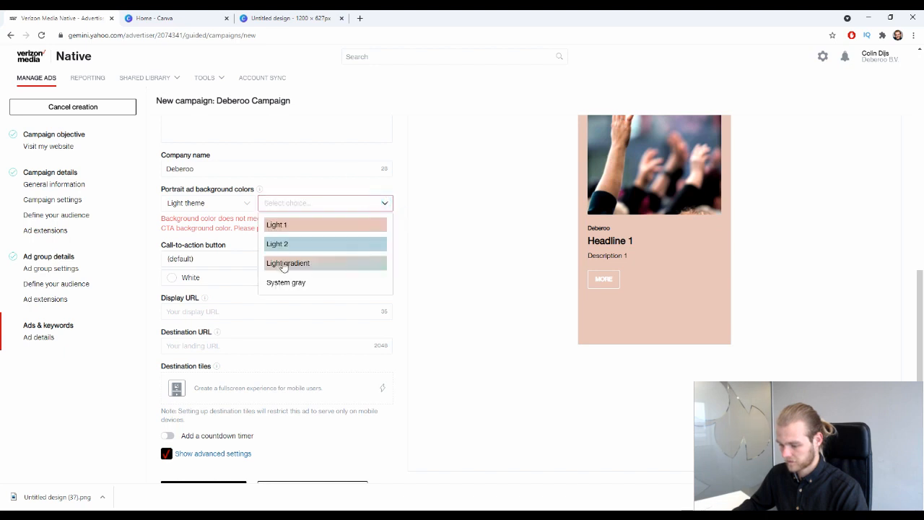
left_click(291, 262)
left_click(386, 204)
left_click(314, 281)
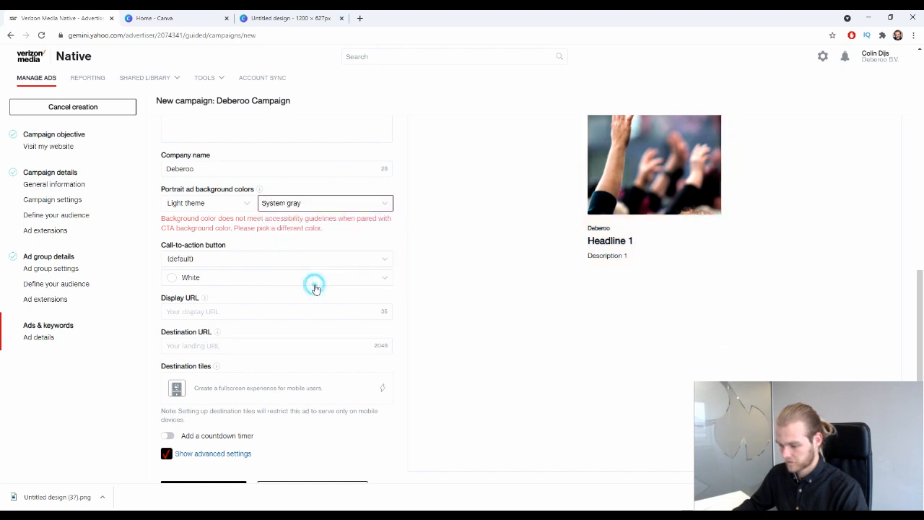
scroll(416, 224, "down", 1)
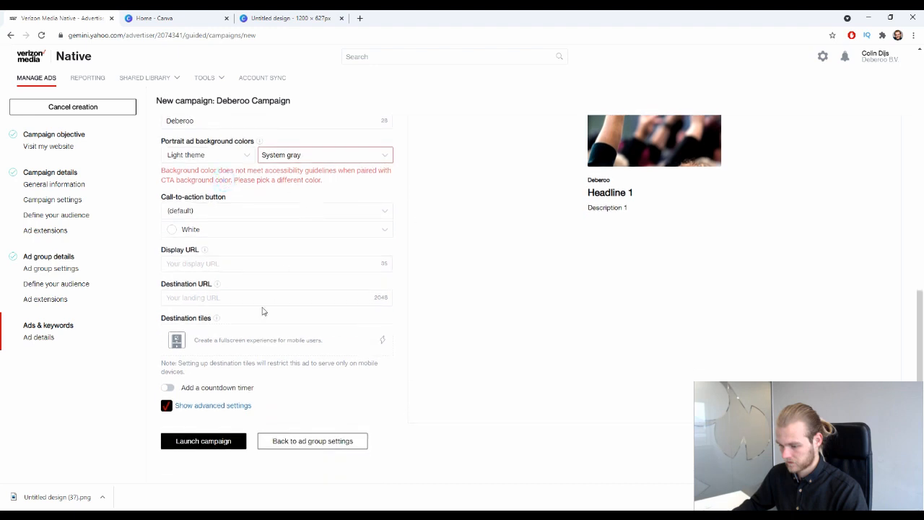
scroll(252, 173, "up", 1)
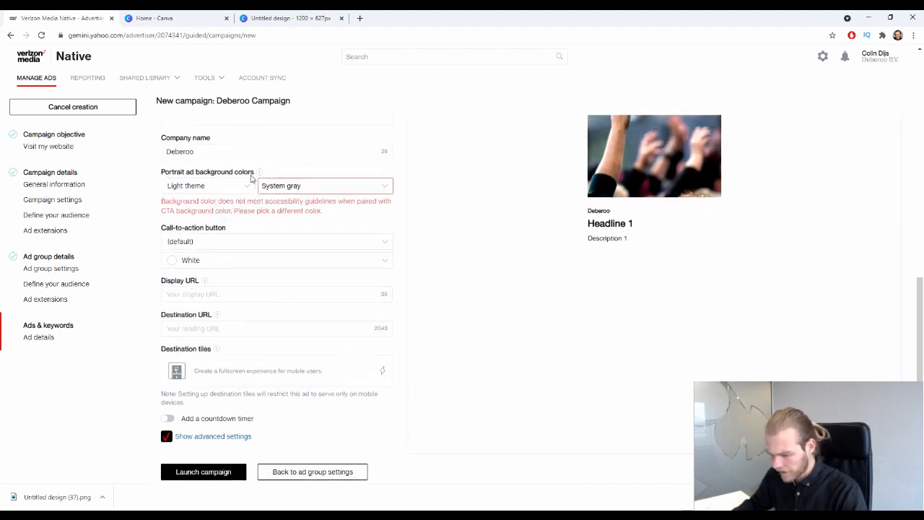
left_click_drag(148, 221, 235, 223)
left_click_drag(250, 228, 255, 228)
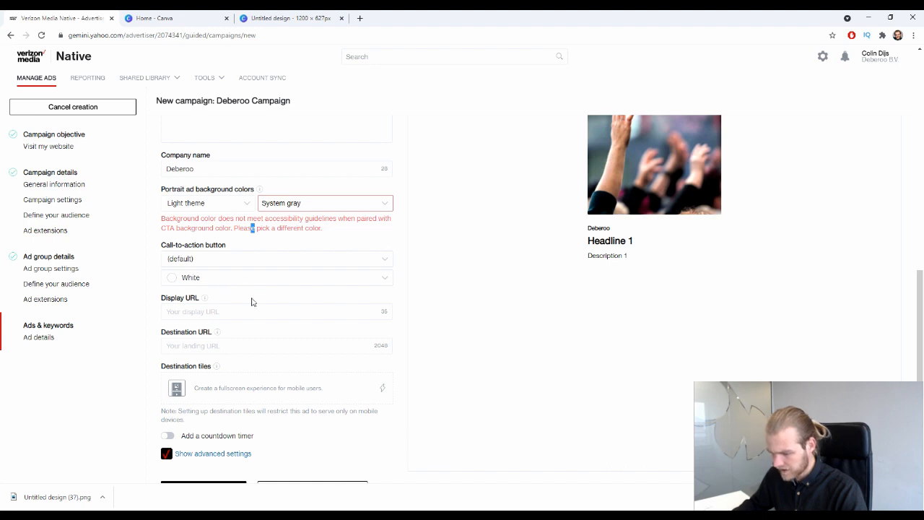
Make the call-to-action button Red.
left_click(467, 261)
scroll(289, 289, "up", 1)
left_click(232, 325)
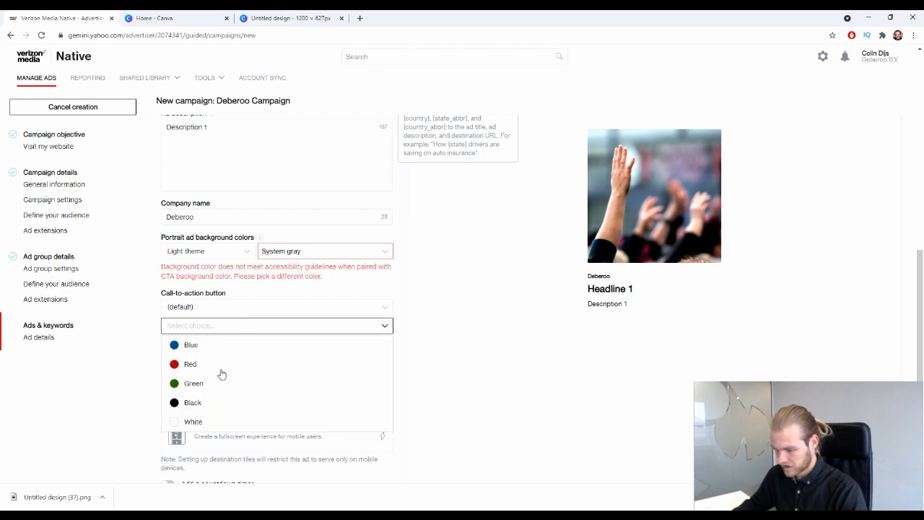
left_click(210, 362)
Set the call-to-action button label to Donate Now.
left_click(317, 275)
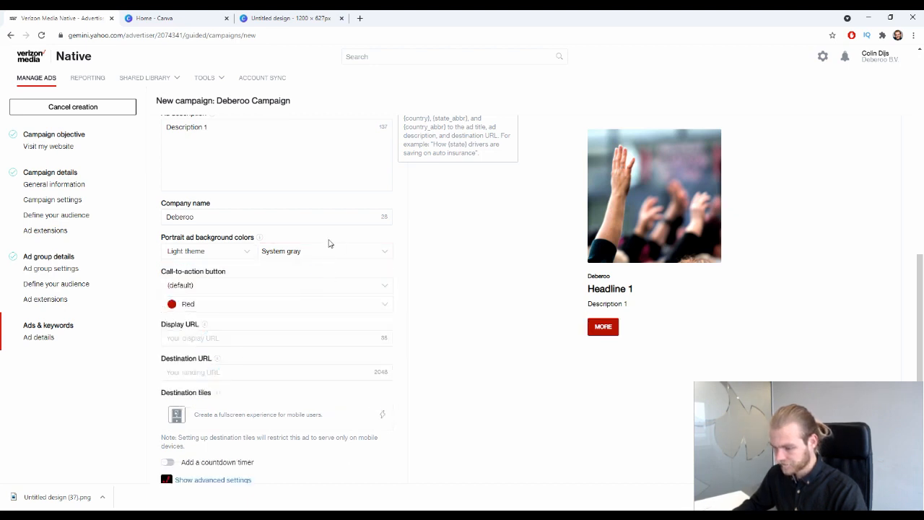
left_click(321, 284)
scroll(268, 329, "down", 3)
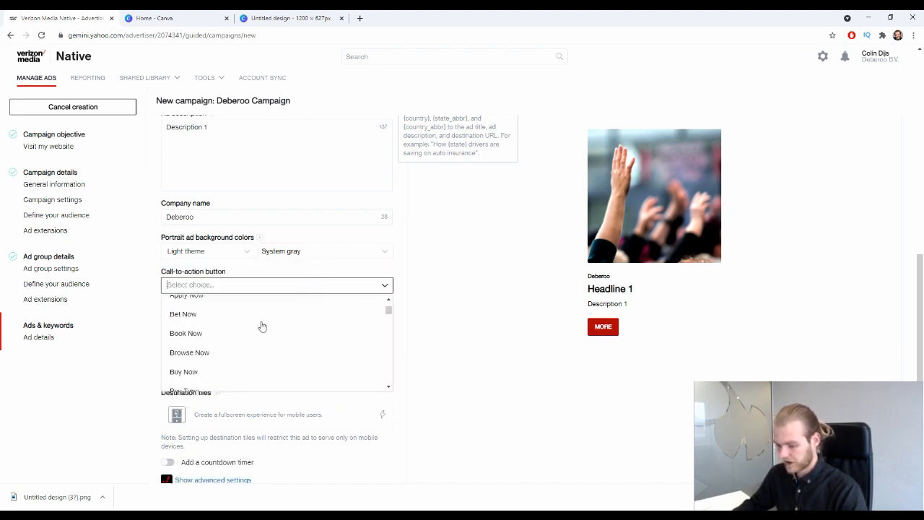
scroll(263, 332, "down", 3)
scroll(284, 363, "down", 2)
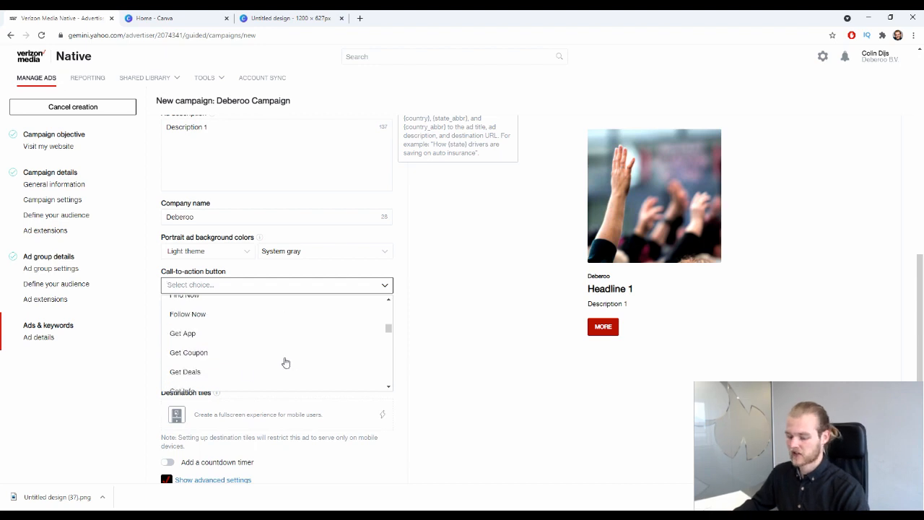
scroll(313, 354, "down", 1)
scroll(302, 287, "down", 2)
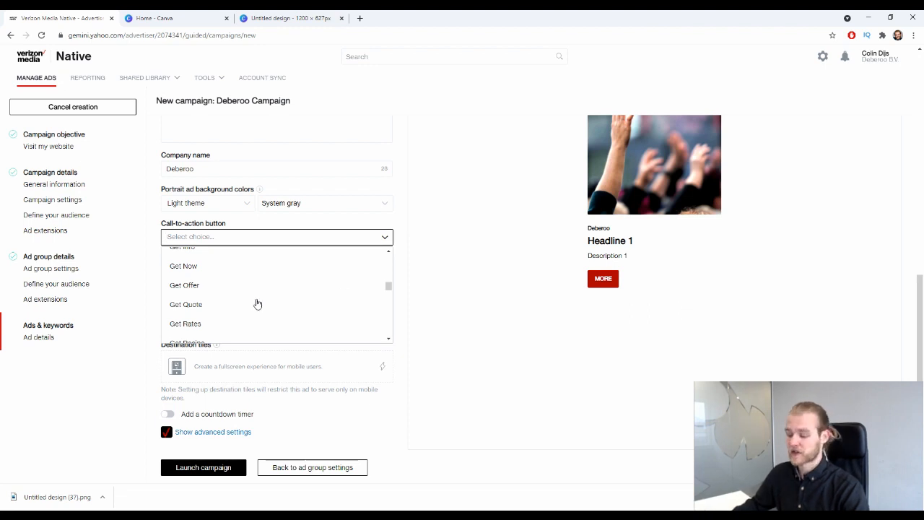
scroll(258, 304, "down", 3)
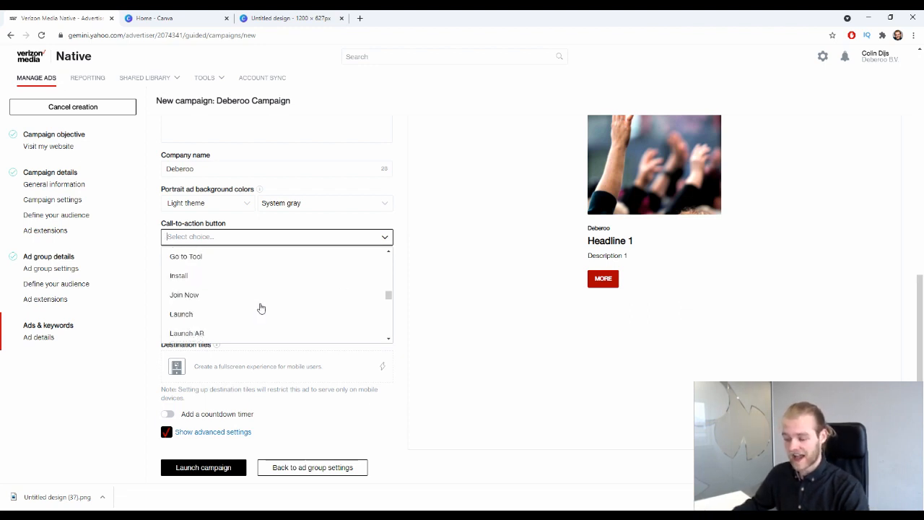
scroll(261, 307, "up", 2)
scroll(267, 304, "down", 6)
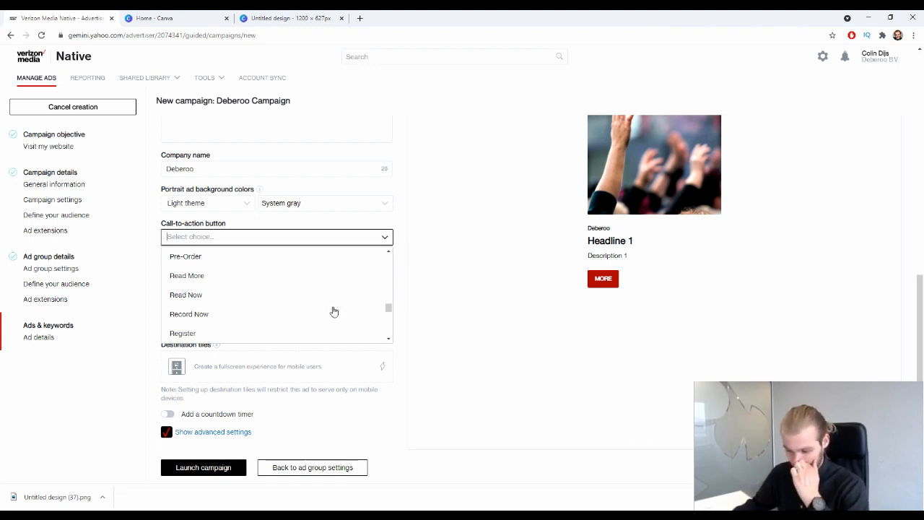
scroll(334, 311, "down", 4)
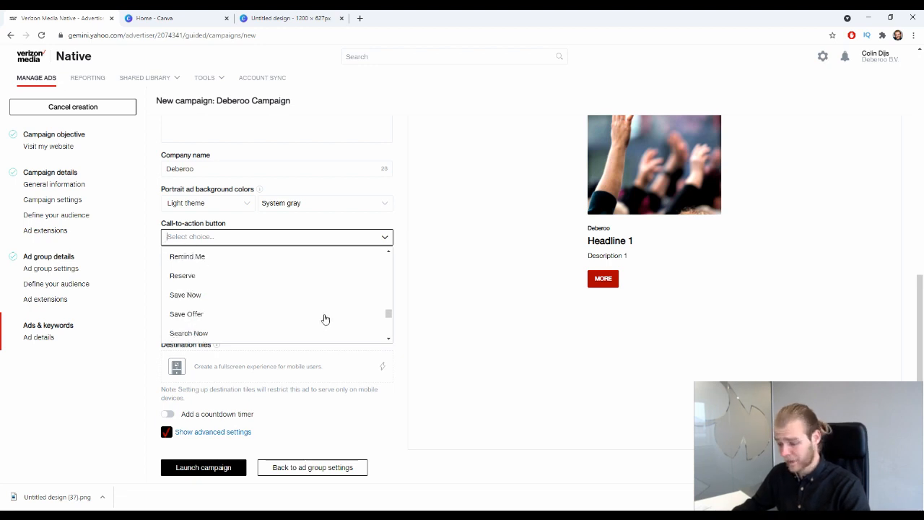
scroll(326, 320, "up", 10)
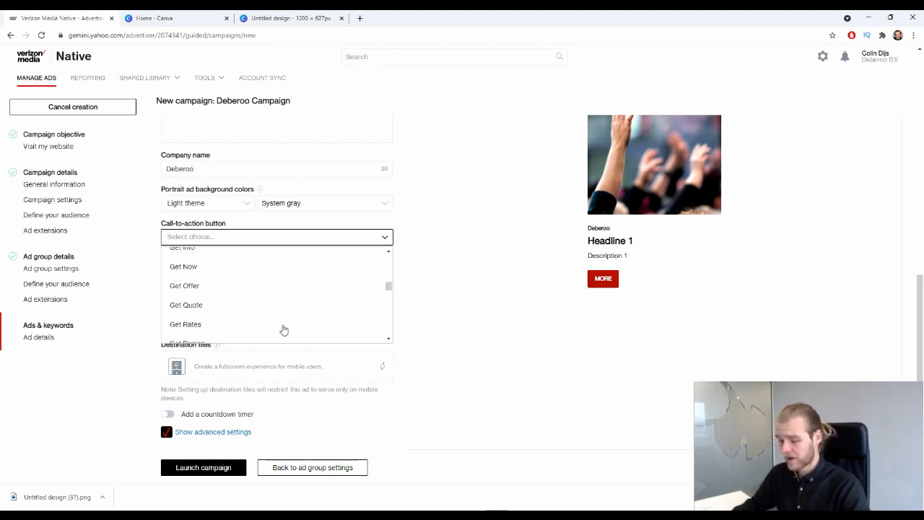
left_click(291, 294)
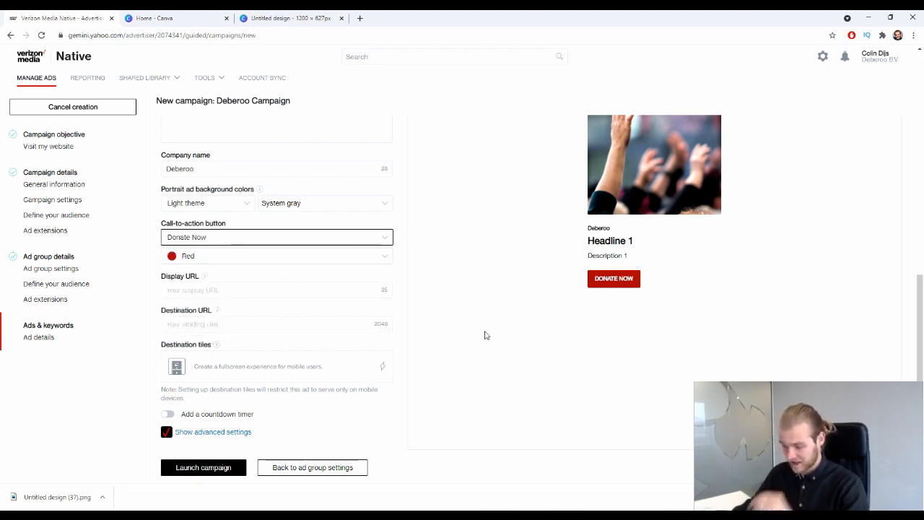
Enter deberoo.com as the ad's display URL.
left_click(347, 290)
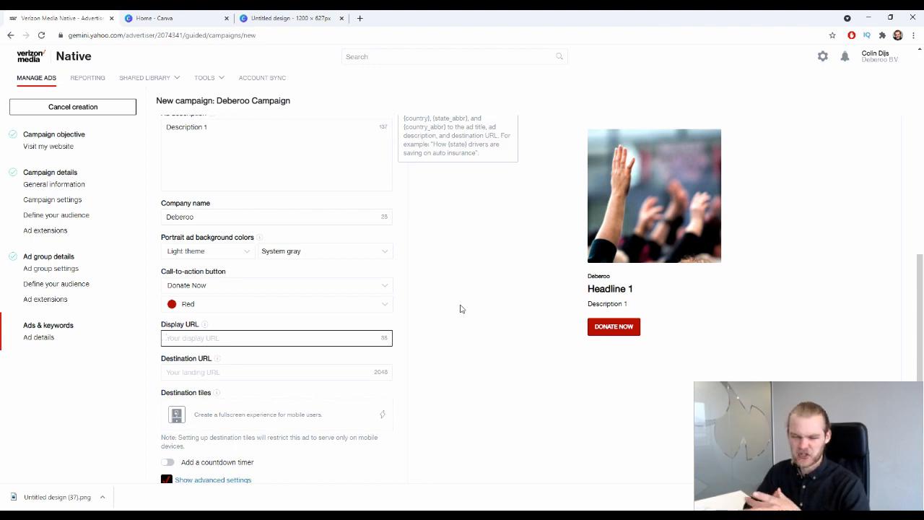
type("d")
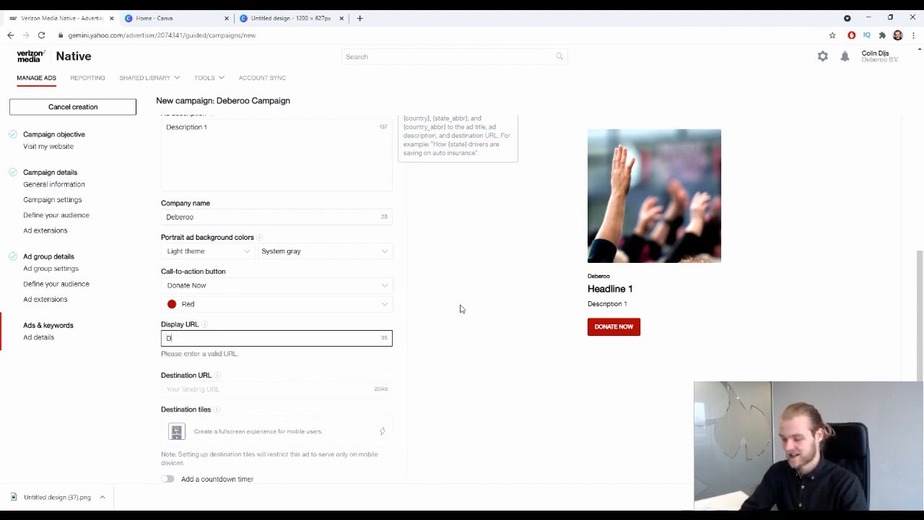
type("eberoo.co")
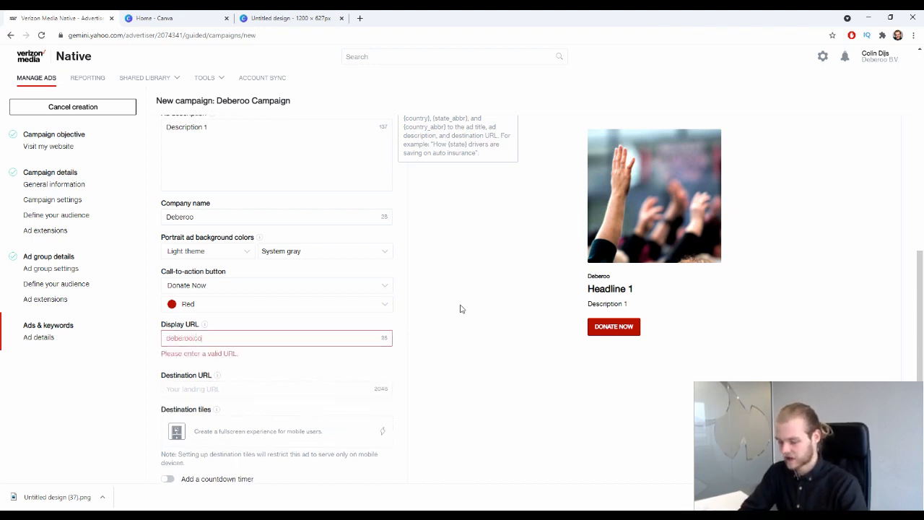
type("m")
left_click(512, 290)
scroll(498, 295, "down", 1)
left_click(226, 306)
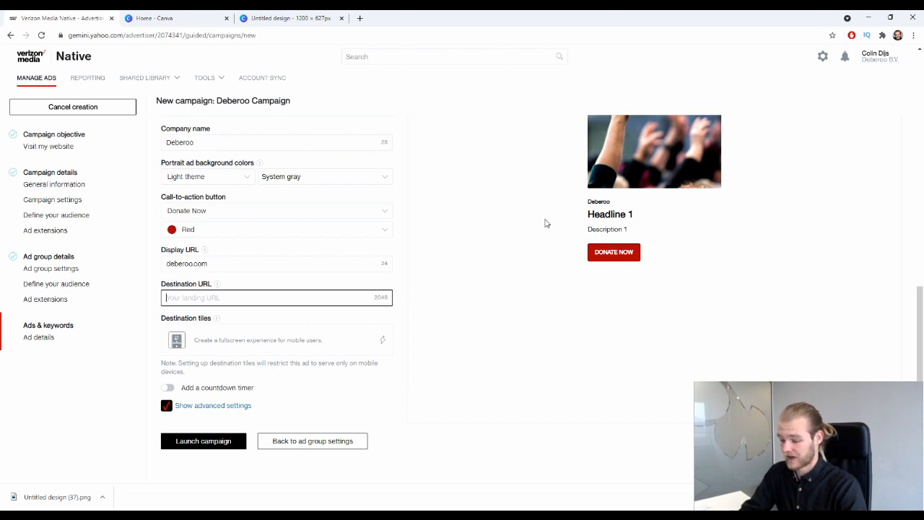
type("https://www")
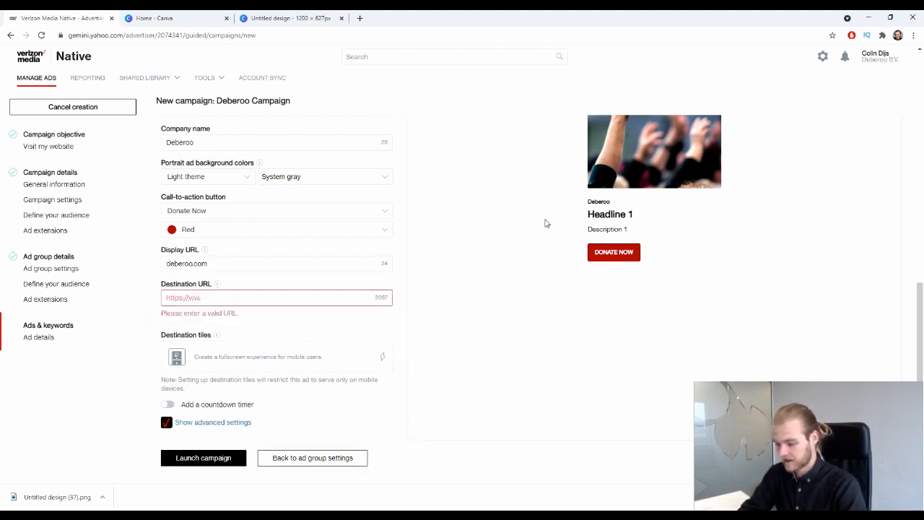
type("de")
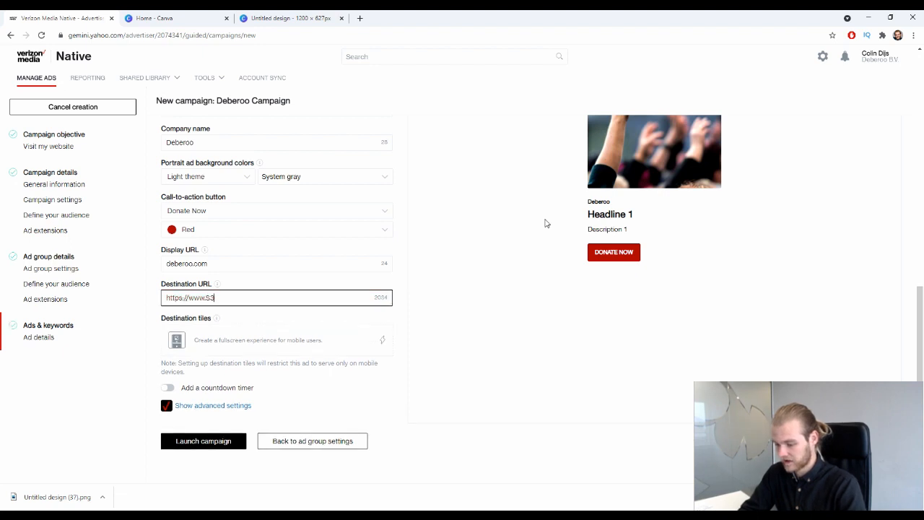
key("BackSpace")
key("BackSpace")
key("BackSpace")
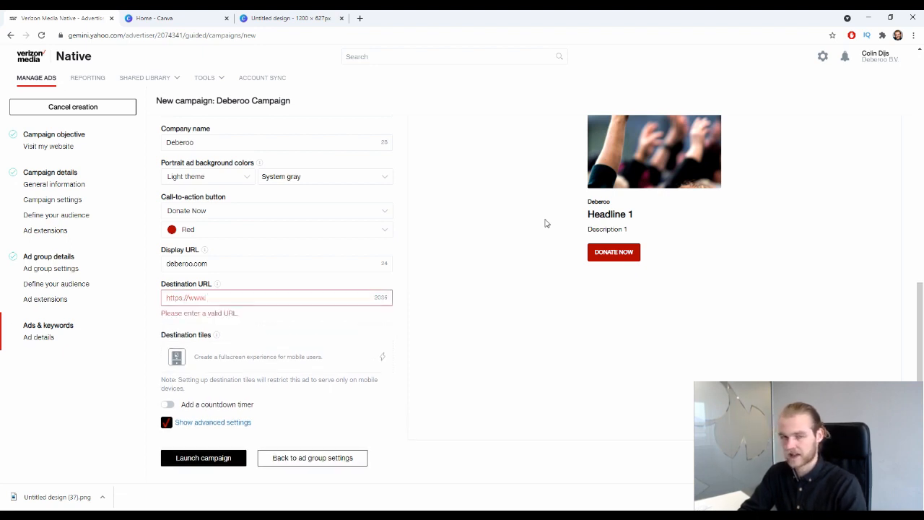
type("camp")
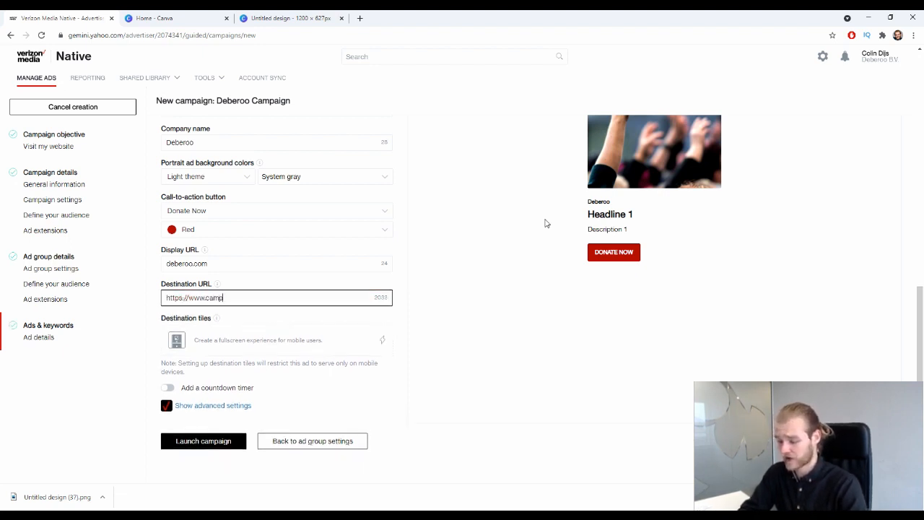
type("aignurl.com/")
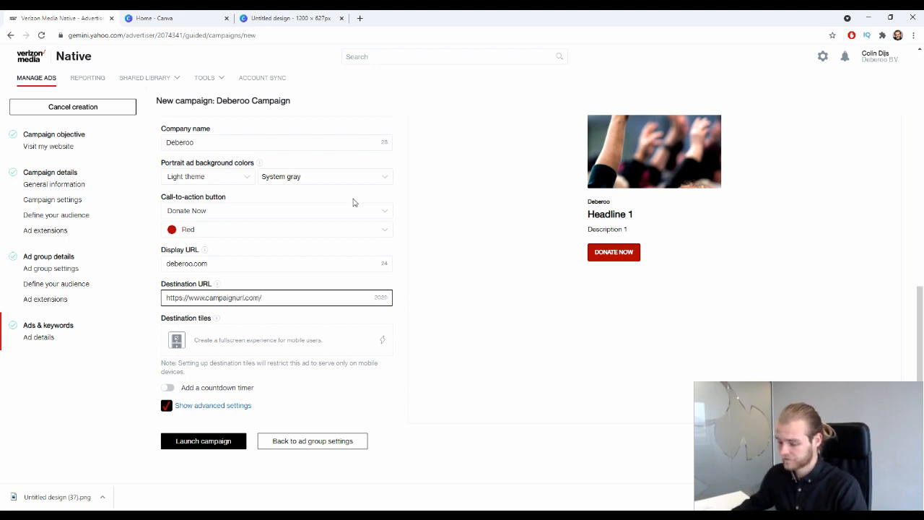
left_click(564, 308)
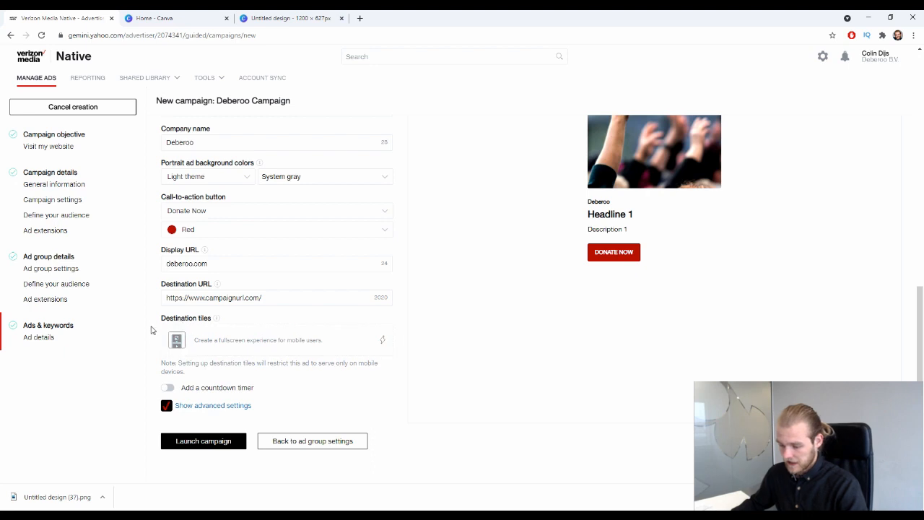
left_click_drag(153, 319, 209, 323)
left_click(589, 327)
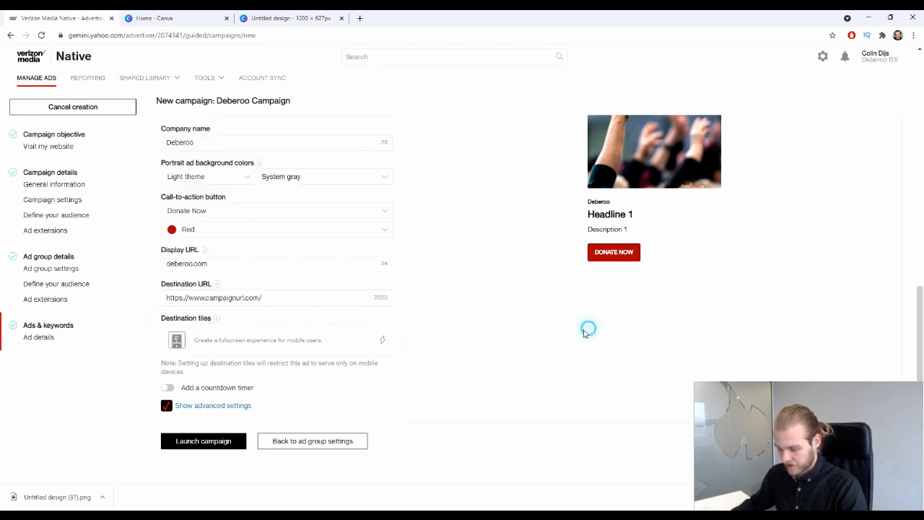
mouse_move(220, 319)
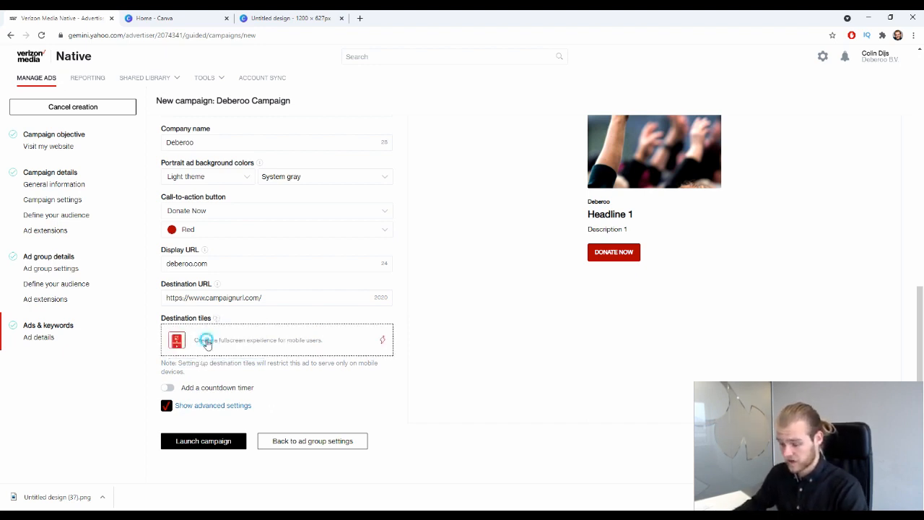
left_click(286, 344)
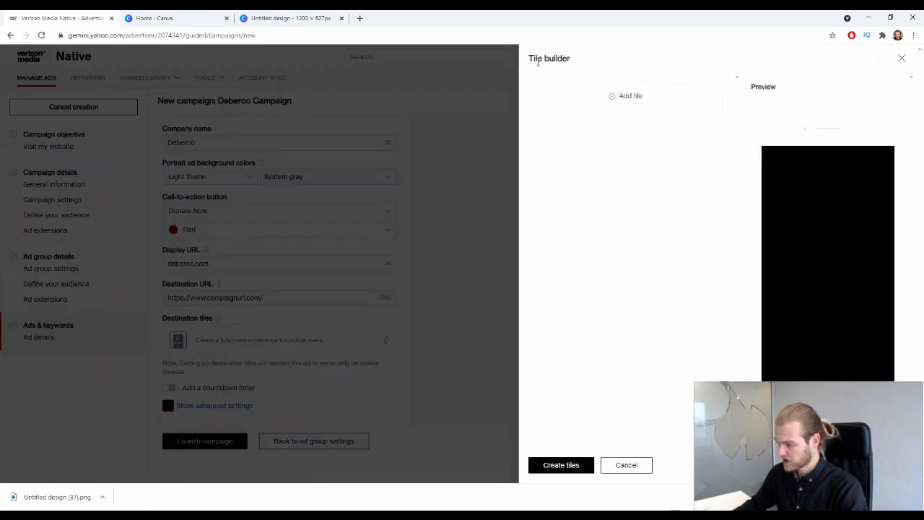
left_click_drag(530, 61, 592, 62)
left_click(591, 62)
left_click(583, 50)
left_click(617, 96)
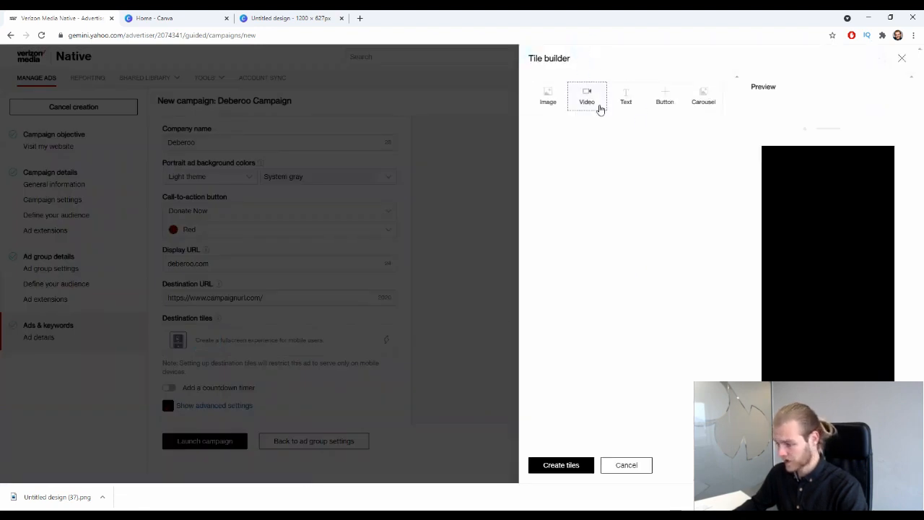
left_click(550, 101)
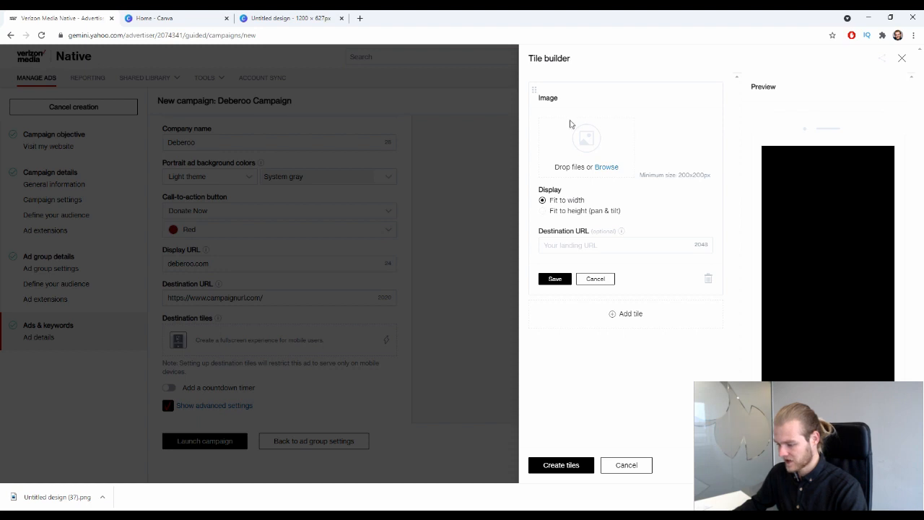
left_click_drag(54, 494, 642, 147)
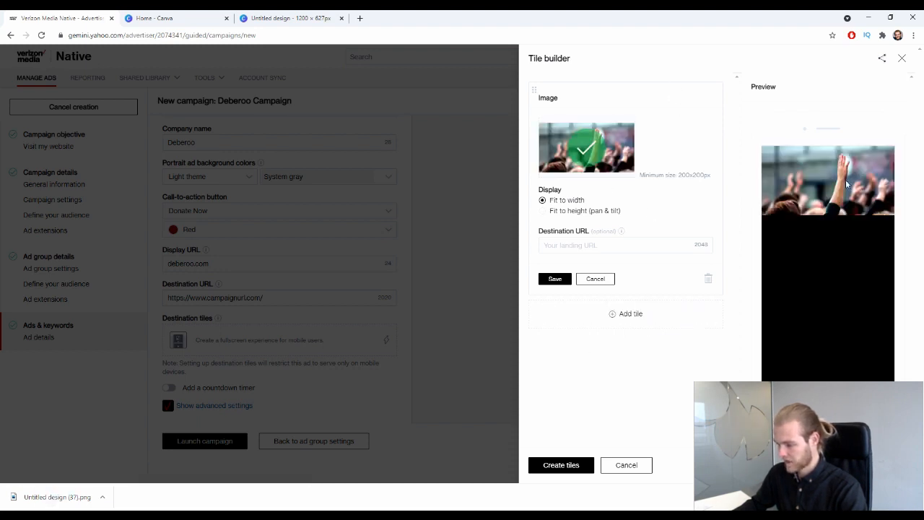
left_click(569, 211)
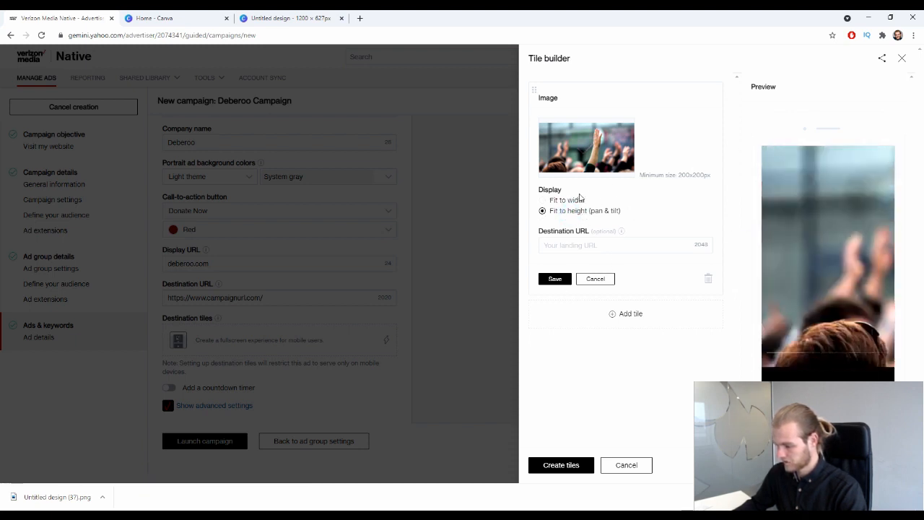
left_click(579, 243)
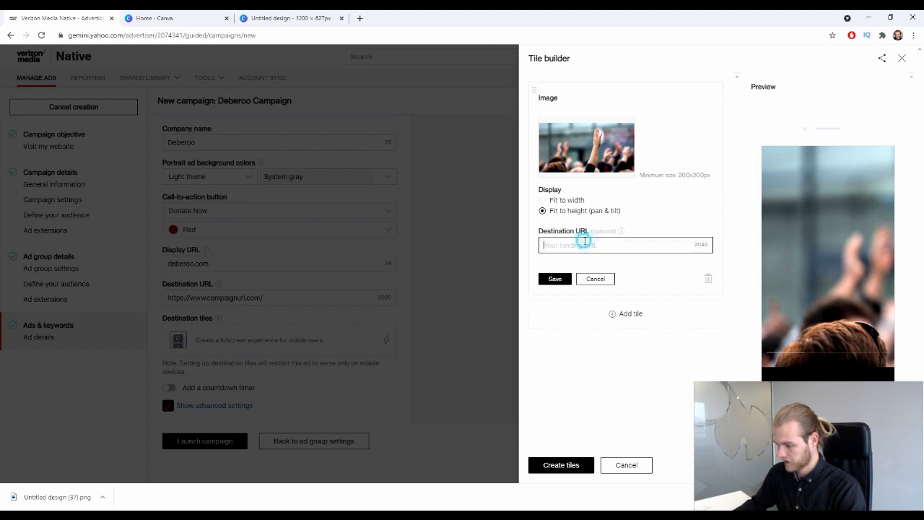
left_click(625, 309)
left_click(597, 280)
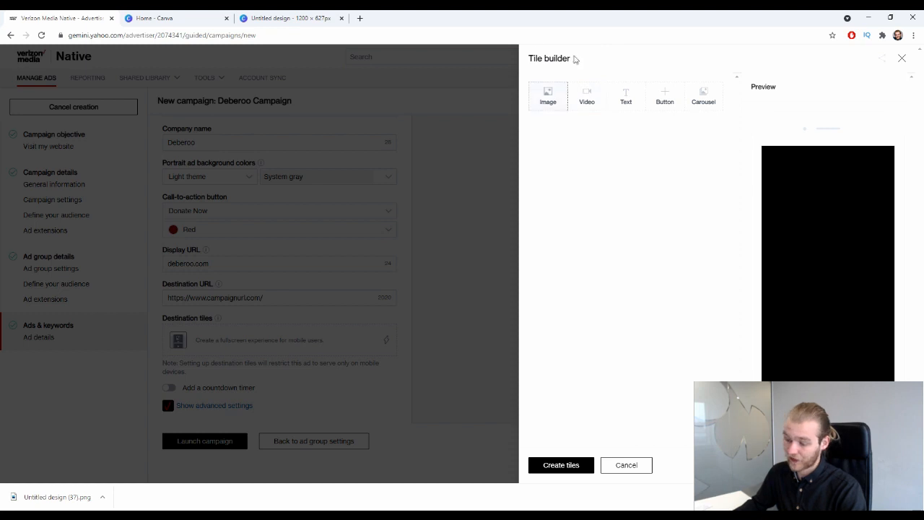
left_click(626, 465)
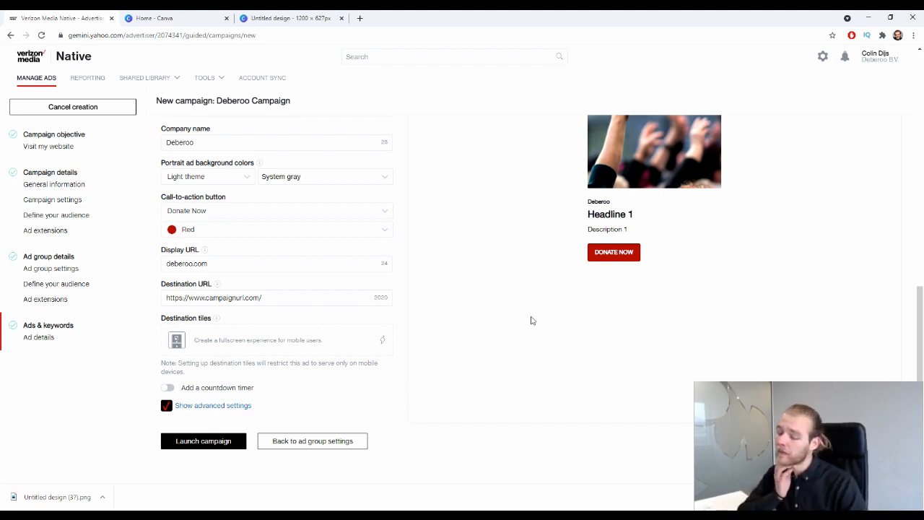
Turn on a countdown timer ending May 22 at 12:00 AM with the prefix 'Expires in'.
left_click(219, 387)
scroll(405, 360, "down", 2)
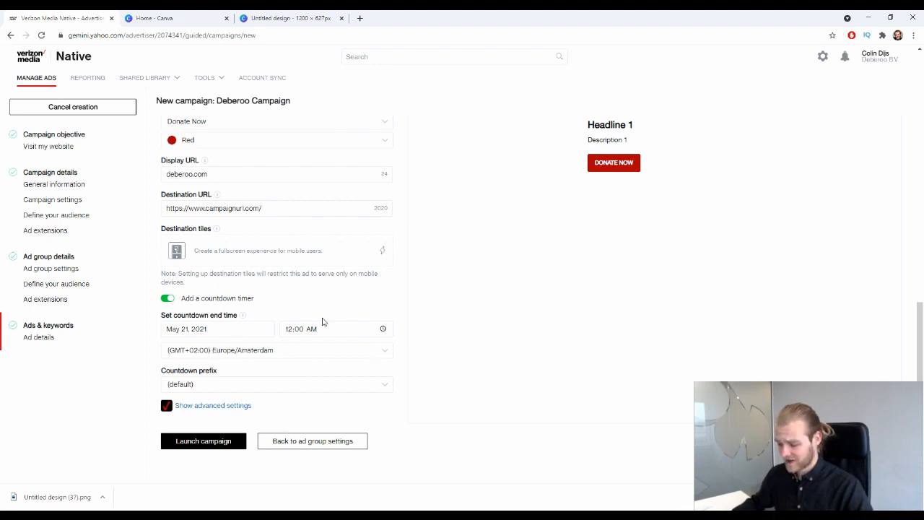
left_click(250, 328)
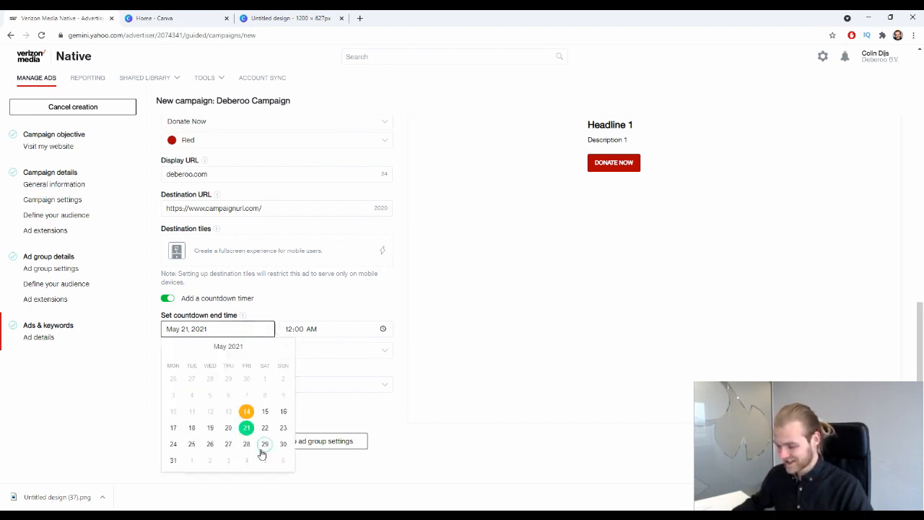
left_click(265, 428)
left_click(348, 332)
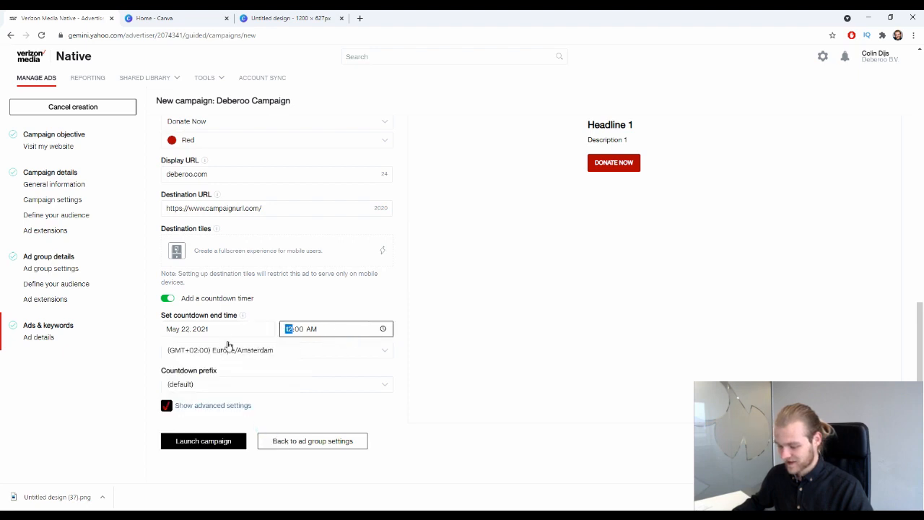
left_click(487, 331)
left_click(228, 386)
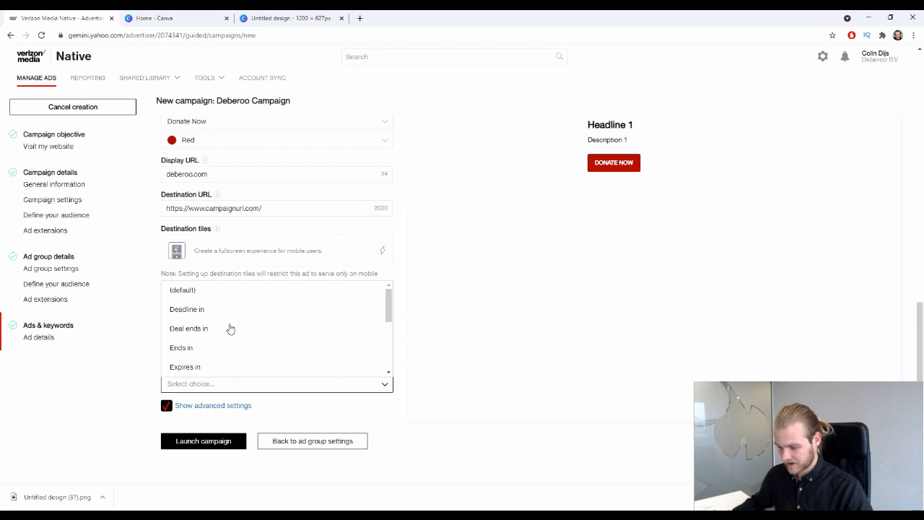
left_click(244, 368)
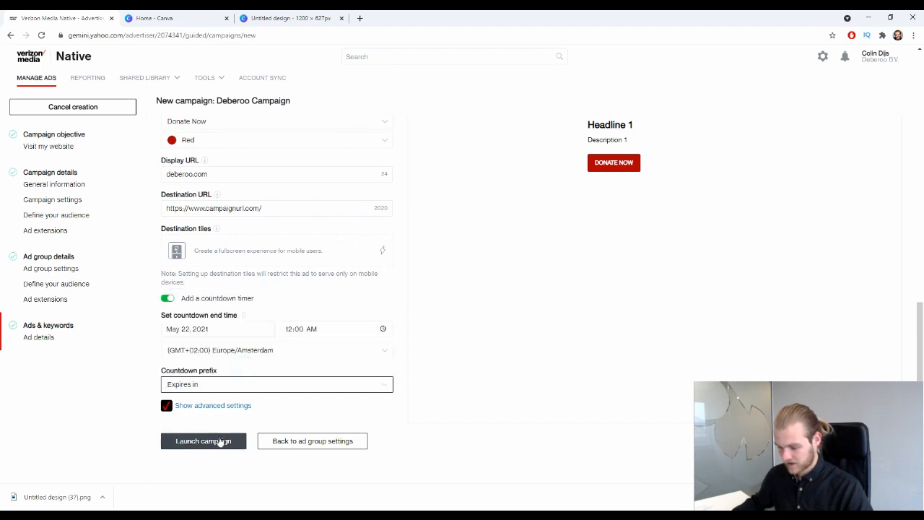
scroll(722, 361, "up", 4)
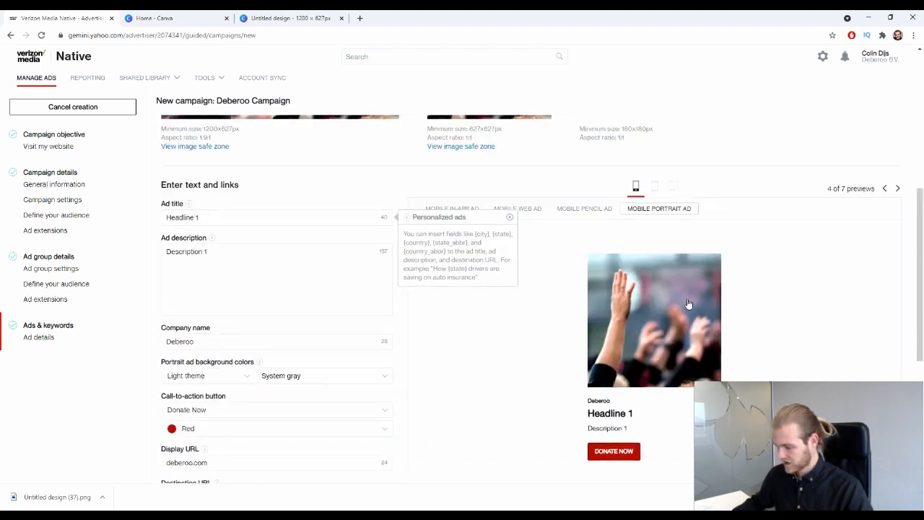
Check the ad preview on desktop, tablet and mobile, including the 'Expires in' countdown.
left_click(790, 341)
left_click(671, 187)
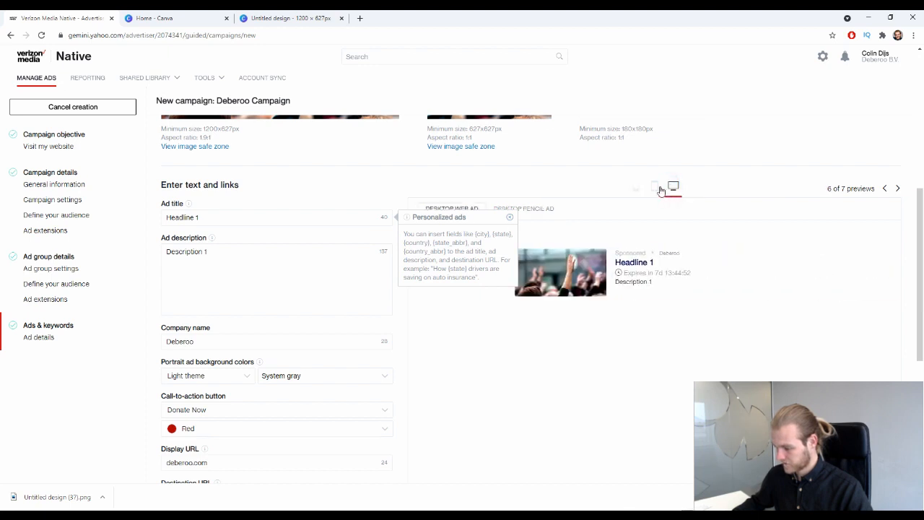
left_click(653, 186)
left_click(675, 185)
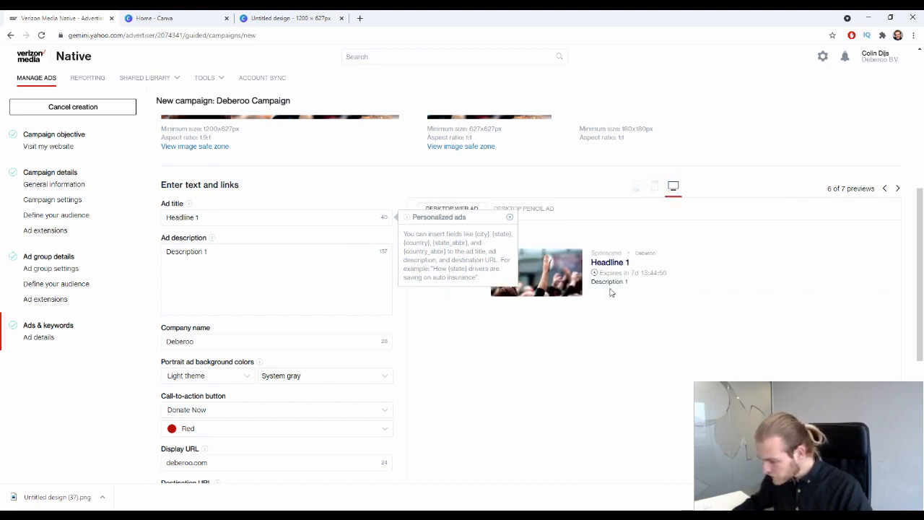
left_click_drag(593, 273, 685, 272)
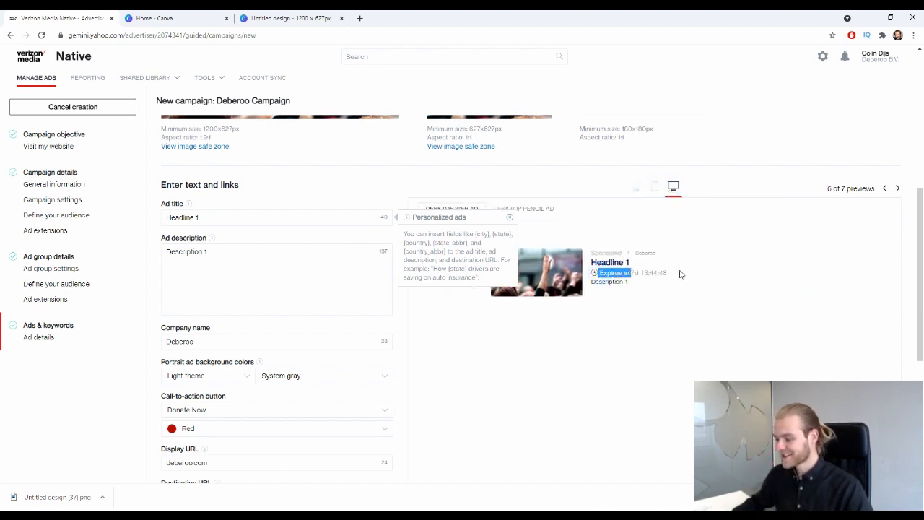
left_click(677, 273)
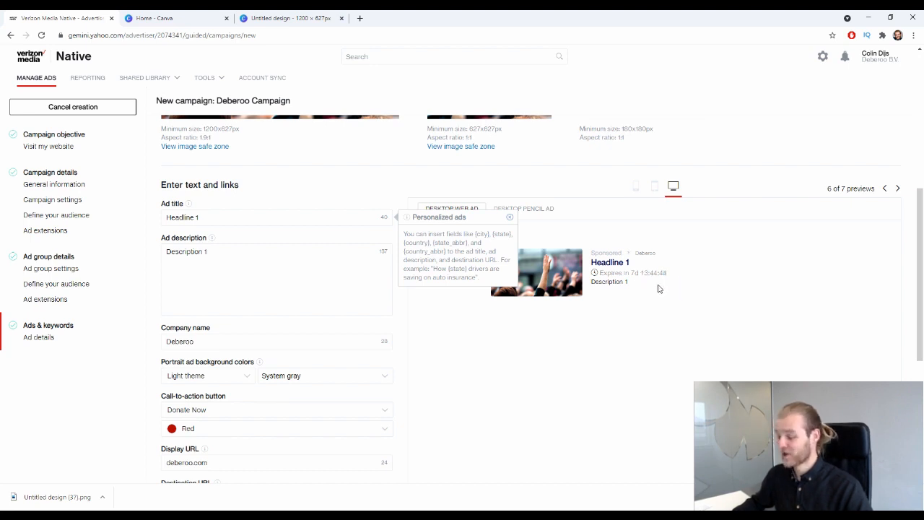
left_click(636, 186)
Launch the campaign from the bottom of the page.
scroll(638, 185, "down", 2)
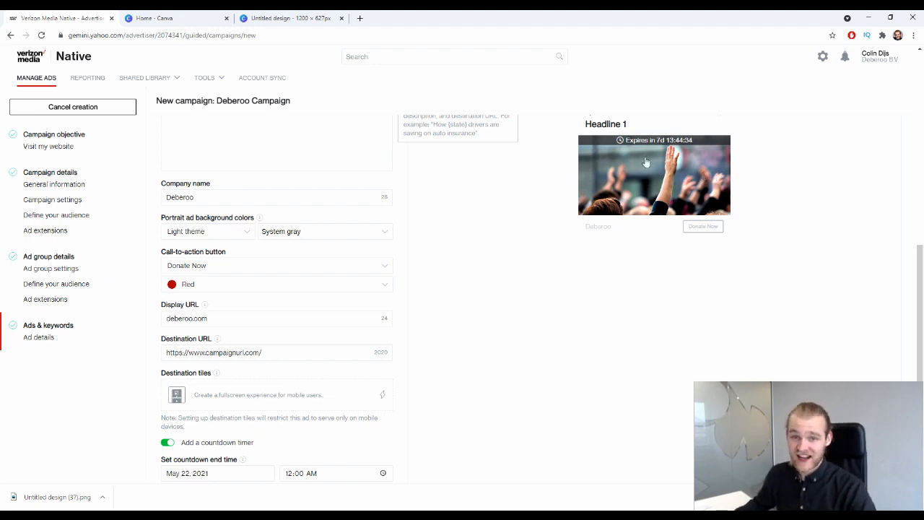
scroll(462, 293, "down", 2)
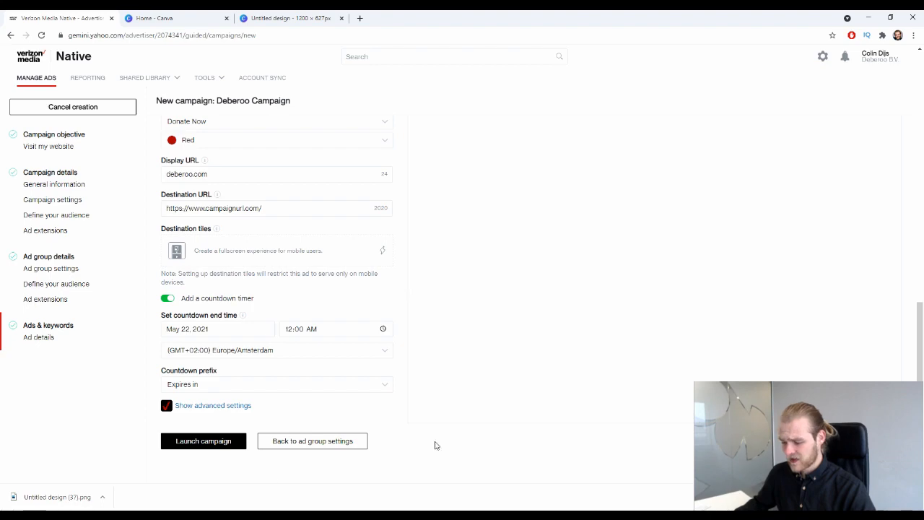
scroll(580, 321, "up", 4)
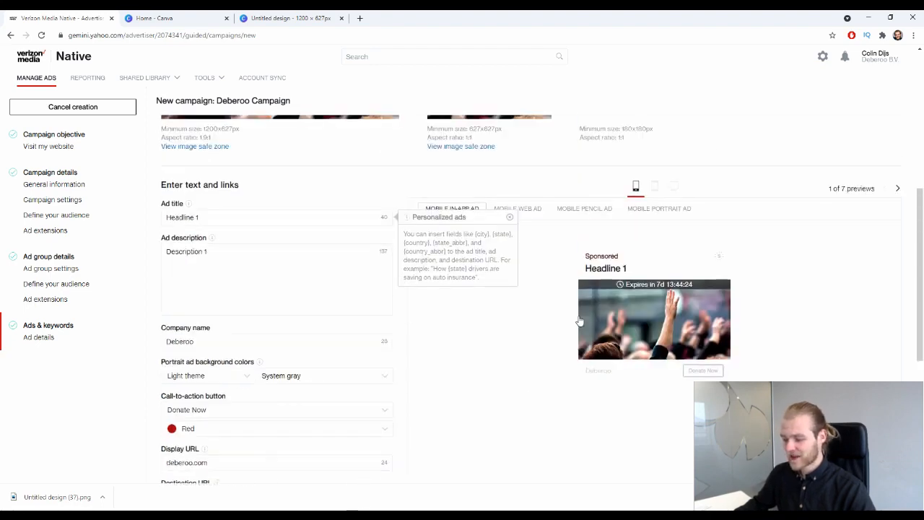
scroll(579, 322, "up", 3)
scroll(563, 293, "down", 7)
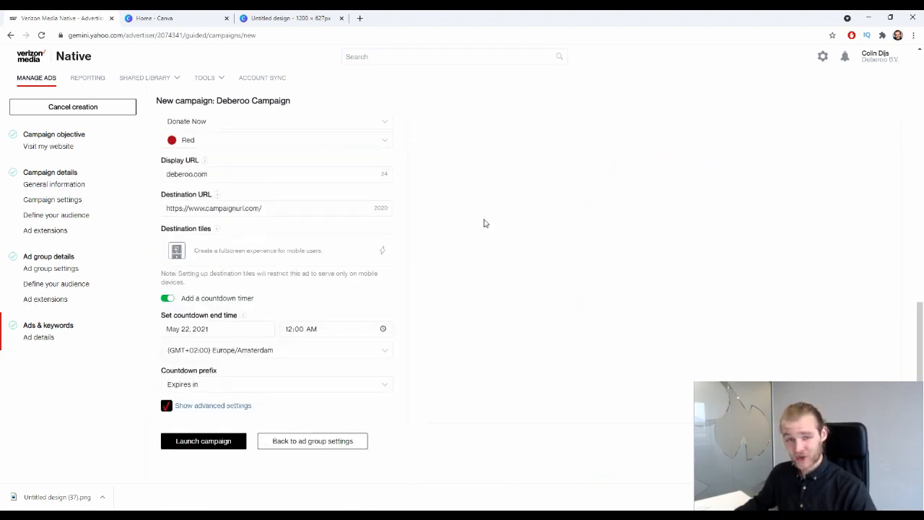
left_click(217, 440)
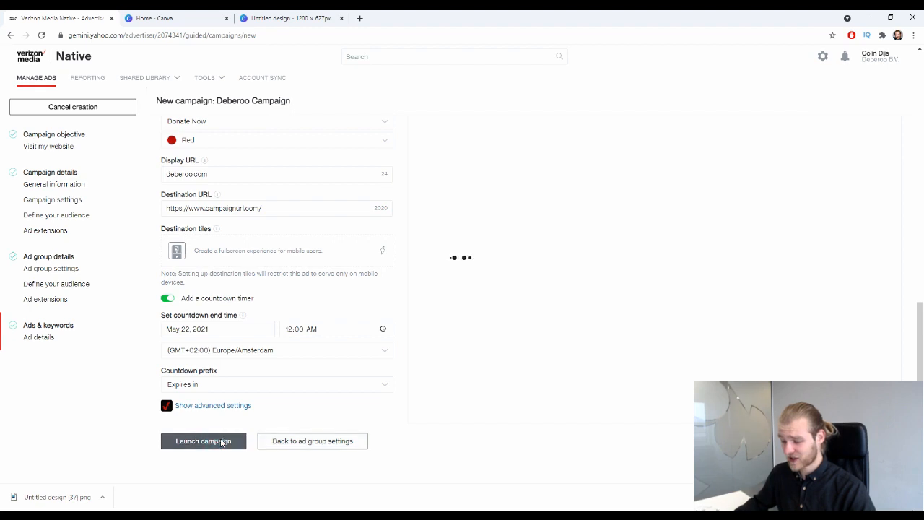